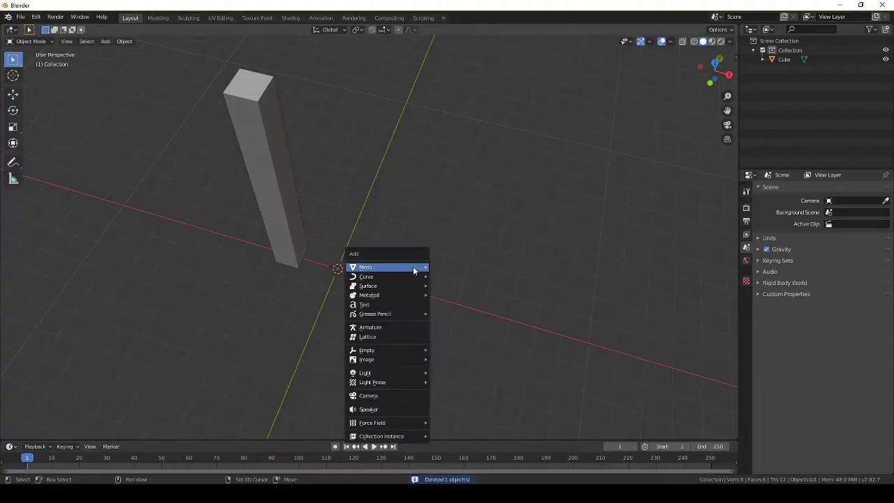
# - Scale the base plane to half size (0.5) from a top view
pyautogui.click(412, 266)
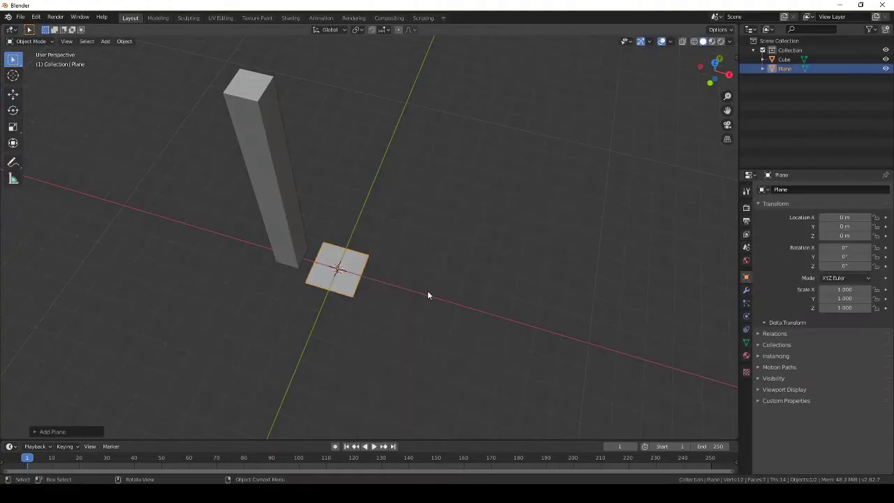
pyautogui.press('KP_7')
pyautogui.moveTo(844, 289); pyautogui.dragTo(846, 290)
pyautogui.write('.5')
pyautogui.press('Return')
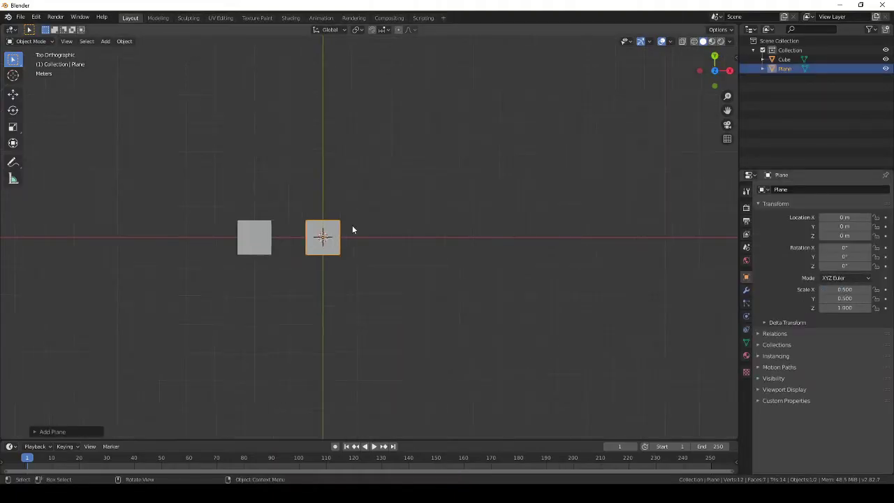
pyautogui.scroll(6, 352, 225)
# - Add a second plane with Shift+A and scale it smaller than the base
pyautogui.hotkey('shift', 'a')
pyautogui.click(401, 221)
pyautogui.press('s')
pyautogui.click(387, 262)
# - Subdivide the new plane's mesh three times into an 8×8 grid
pyautogui.press('KP_Decimal')
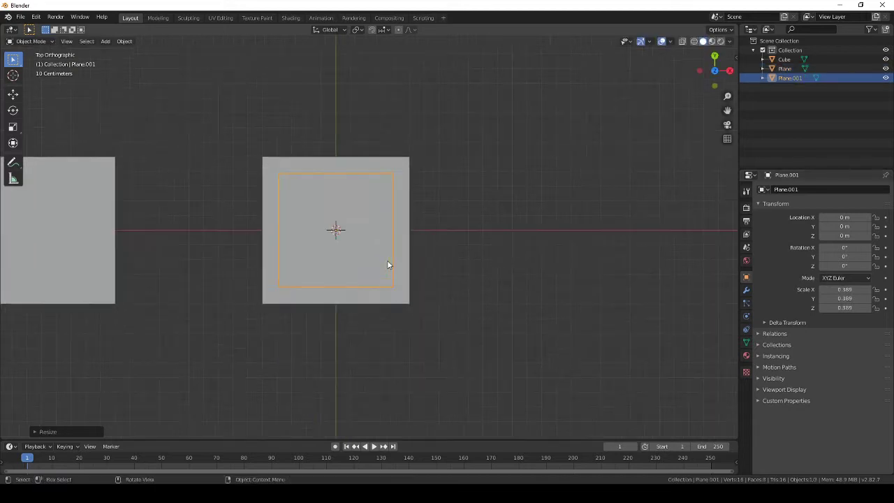
pyautogui.press('Tab')
pyautogui.rightClick(411, 242)
pyautogui.click(410, 244)
pyautogui.rightClick(411, 244)
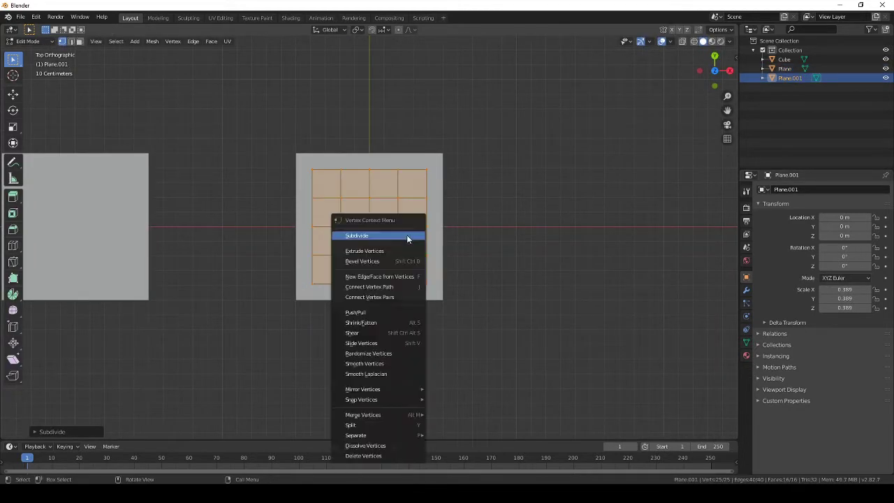
pyautogui.click(411, 235)
pyautogui.rightClick(409, 183)
pyautogui.click(409, 181)
pyautogui.click(326, 295)
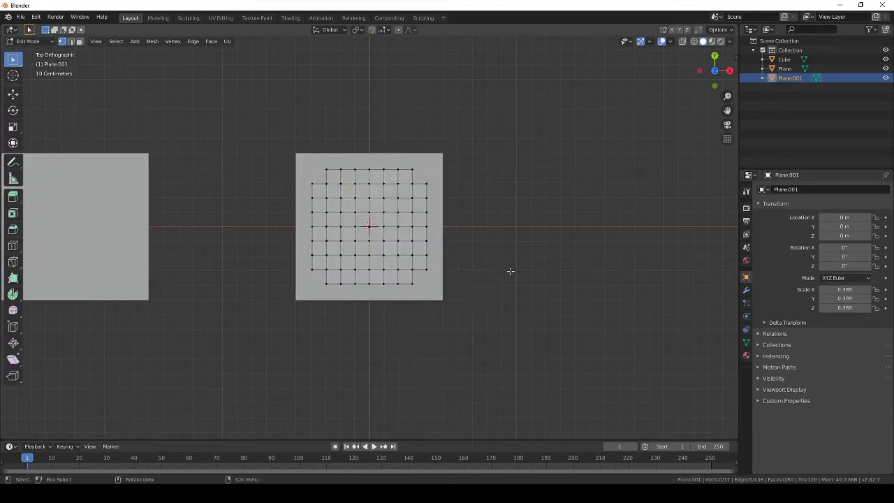
pyautogui.press('Tab')
# - Slightly enlarge the gridded plane
pyautogui.press('s')
pyautogui.click(473, 261)
pyautogui.press('KP_3')
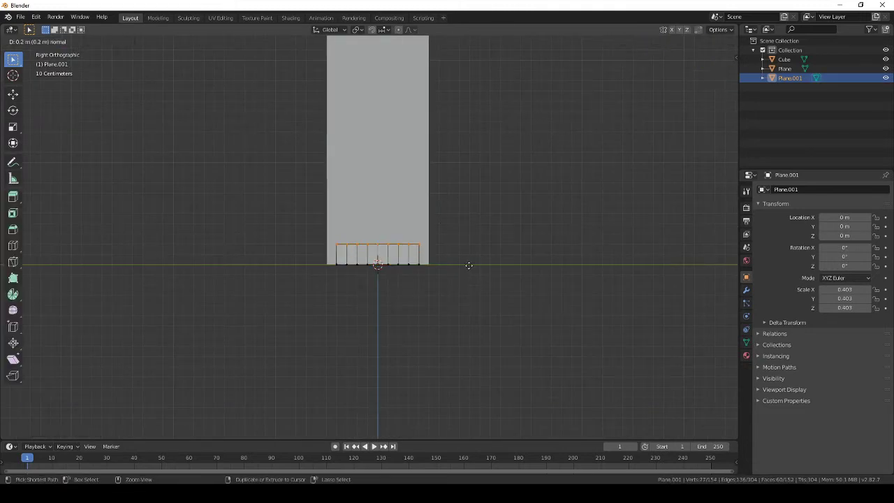
# - Extrude the grid's faces upward twice to build the base block
pyautogui.click(468, 265)
pyautogui.moveTo(469, 265)
pyautogui.mouseDown(button='middle')
pyautogui.moveTo(463, 289)
pyautogui.moveTo(456, 225)
pyautogui.moveTo(431, 225)
pyautogui.mouseUp(button='middle')
pyautogui.press('KP_3')
pyautogui.scroll(8, 480, 275)
pyautogui.press('e')
pyautogui.click(478, 271)
pyautogui.scroll(-4, 478, 271)
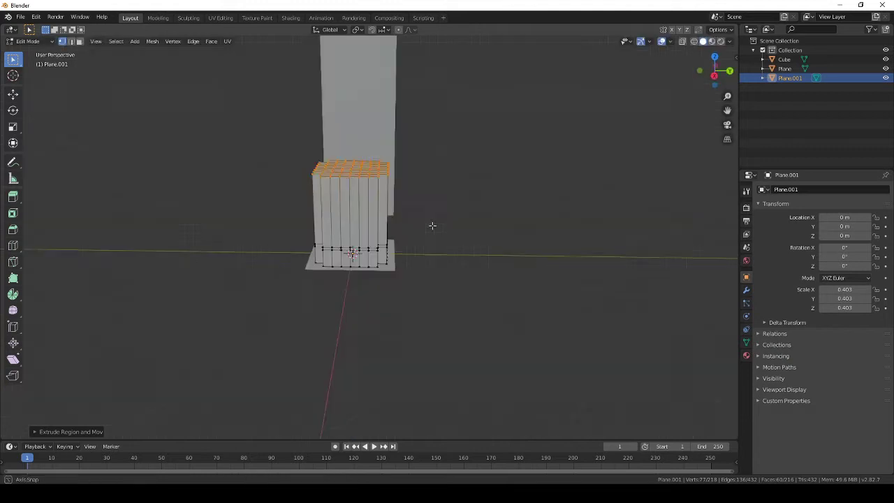
pyautogui.press('KP_3')
pyautogui.moveTo(485, 220)
pyautogui.mouseDown(button='middle')
pyautogui.moveTo(522, 237)
pyautogui.moveTo(488, 265)
pyautogui.mouseUp(button='middle')
pyautogui.press('KP_3')
# - Scale the top faces in and extrude a narrower tier above the base
pyautogui.press('s')
pyautogui.click(568, 237)
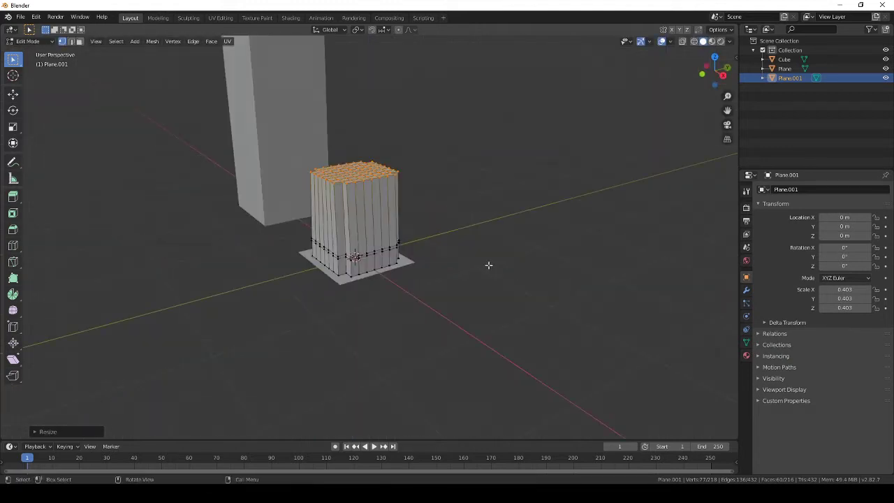
pyautogui.click(482, 263)
pyautogui.press('KP_3')
pyautogui.moveTo(399, 239); pyautogui.dragTo(467, 255, button='middle')
pyautogui.press('e')
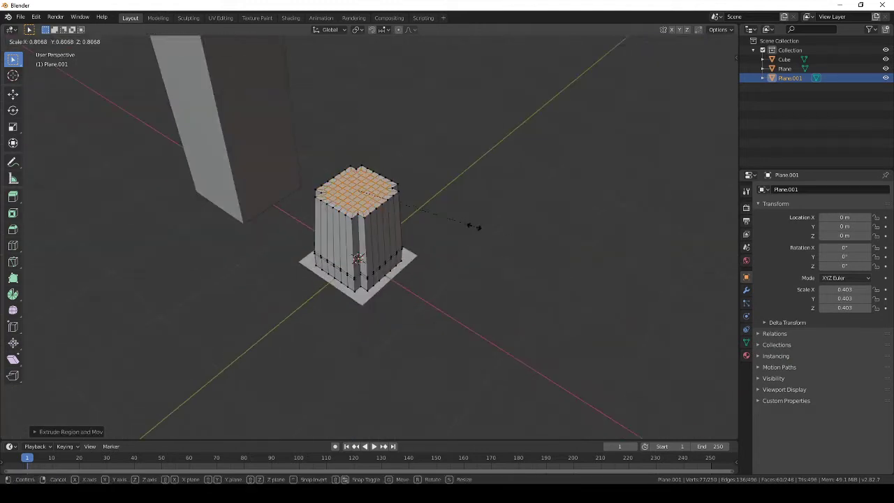
pyautogui.press('s')
pyautogui.click(444, 247)
# - Extrude the top faces up into a tall column
pyautogui.press('KP_3')
pyautogui.press('e')
pyautogui.click(401, 343)
pyautogui.moveTo(400, 342)
pyautogui.mouseDown(button='middle')
pyautogui.moveTo(509, 265)
pyautogui.moveTo(405, 241)
pyautogui.moveTo(351, 197)
pyautogui.moveTo(311, 202)
pyautogui.mouseUp(button='middle')
pyautogui.press('Tab')
pyautogui.press('Tab')
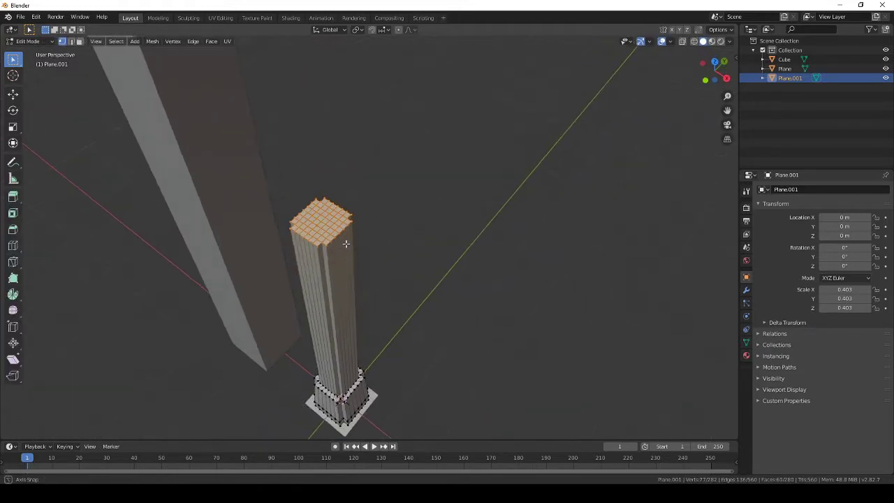
# - Widen the column's top faces and clear the face selection
pyautogui.press('KP_7')
pyautogui.press('KP_1')
pyautogui.press('s')
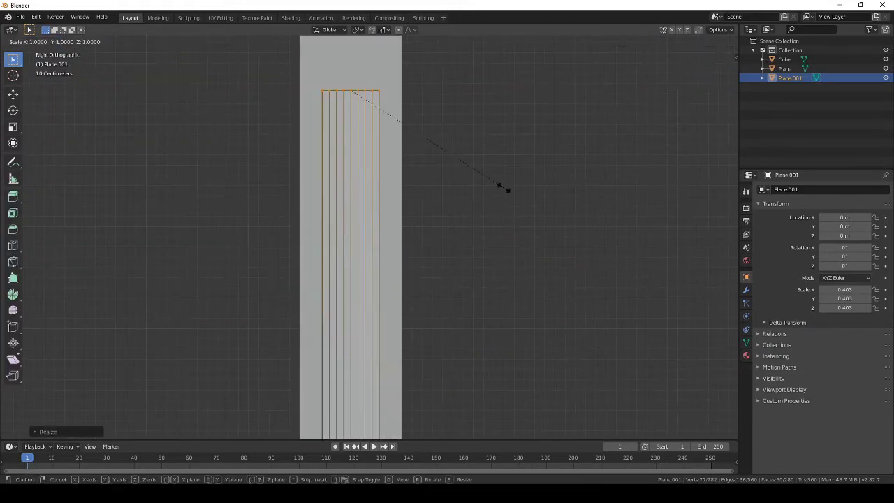
pyautogui.click(502, 186)
pyautogui.moveTo(503, 186)
pyautogui.mouseDown(button='middle')
pyautogui.moveTo(425, 170)
pyautogui.moveTo(373, 213)
pyautogui.mouseUp(button='middle')
pyautogui.press('KP_7')
pyautogui.scroll(3, 335, 258)
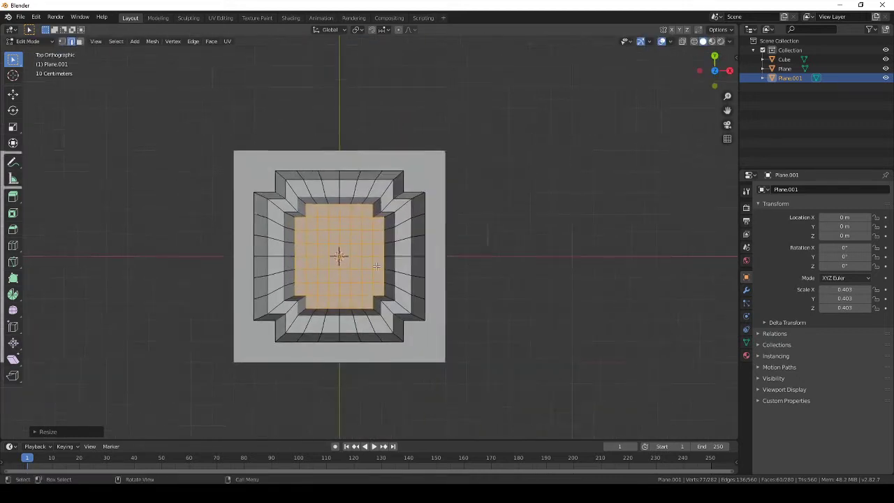
pyautogui.hotkey('alt', 'a')
# - In face select mode, extrude the central top faces upward into a tier and scale it narrower
pyautogui.press('3')
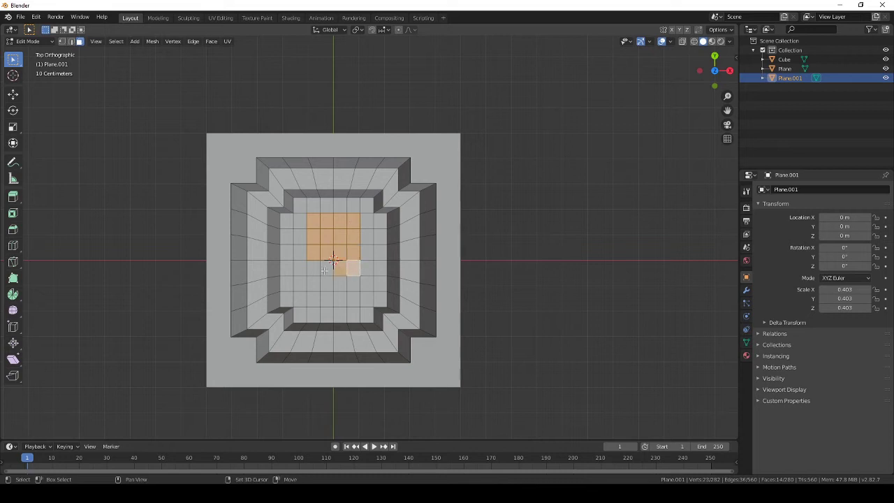
pyautogui.moveTo(405, 305)
pyautogui.mouseDown(button='middle')
pyautogui.moveTo(415, 303)
pyautogui.moveTo(385, 239)
pyautogui.mouseUp(button='middle')
pyautogui.press('e')
pyautogui.click(395, 200)
pyautogui.moveTo(395, 200)
pyautogui.mouseDown(button='middle')
pyautogui.moveTo(354, 215)
pyautogui.moveTo(351, 194)
pyautogui.moveTo(389, 205)
pyautogui.moveTo(399, 191)
pyautogui.moveTo(371, 197)
pyautogui.moveTo(382, 183)
pyautogui.moveTo(393, 251)
pyautogui.moveTo(391, 182)
pyautogui.moveTo(377, 250)
pyautogui.mouseUp(button='middle')
pyautogui.press('KP_3')
pyautogui.press('s')
pyautogui.click(357, 184)
pyautogui.click(354, 167)
# - Extrude the topmost faces into a tall spire and narrow its top
pyautogui.scroll(-1, 421, 267)
pyautogui.click(377, 250)
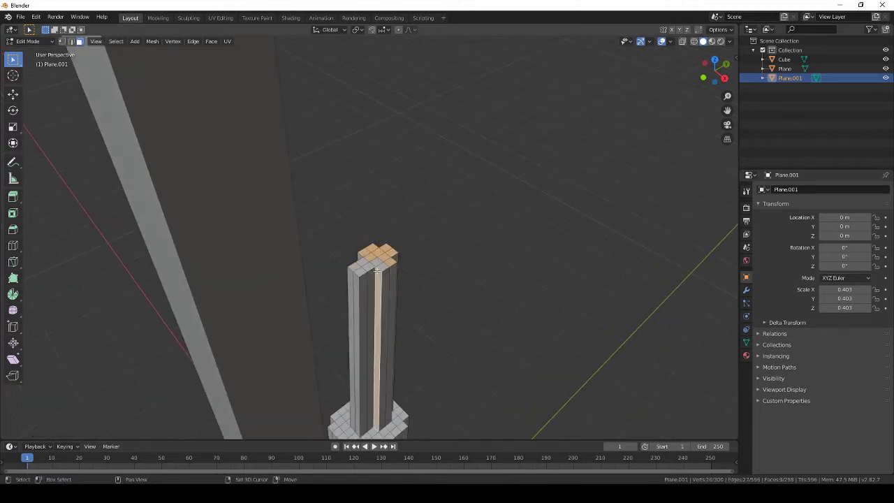
pyautogui.click(418, 70)
pyautogui.moveTo(419, 70); pyautogui.dragTo(381, 232, button='middle')
pyautogui.press('KP_3')
pyautogui.click(382, 175)
pyautogui.moveTo(381, 175)
pyautogui.mouseDown(button='middle')
pyautogui.moveTo(423, 225)
pyautogui.moveTo(465, 255)
pyautogui.mouseUp(button='middle')
pyautogui.press('KP_3')
pyautogui.press('s')
pyautogui.click(459, 240)
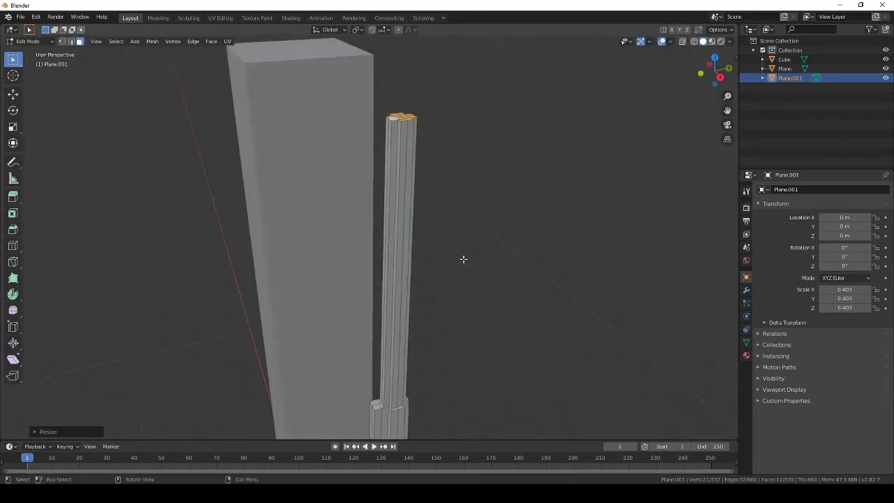
pyautogui.scroll(-3, 465, 255)
pyautogui.moveTo(453, 172)
pyautogui.mouseDown(button='middle')
pyautogui.moveTo(407, 259)
pyautogui.moveTo(296, 204)
pyautogui.mouseUp(button='middle')
# - Select and inspect a face at the spire's setback step, then leave Edit Mode
pyautogui.press('Tab')
pyautogui.scroll(3, 412, 244)
pyautogui.press('capslock')
pyautogui.press('Tab')
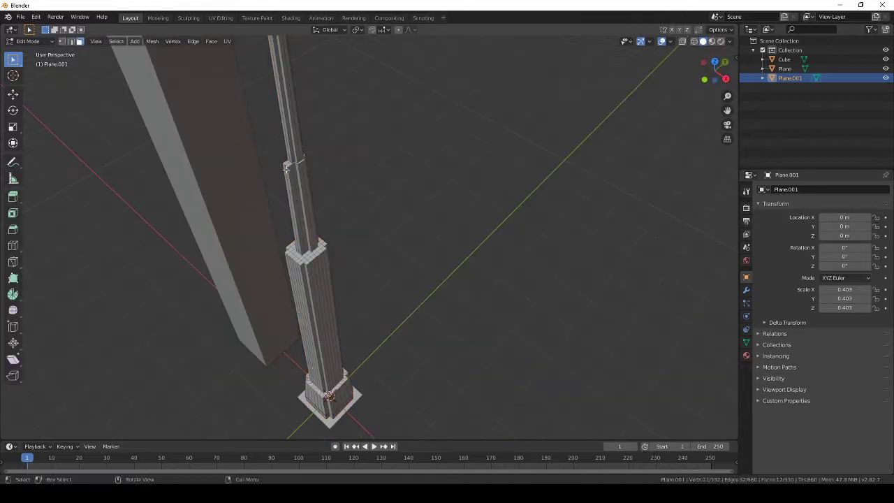
pyautogui.click(286, 166)
pyautogui.scroll(2, 386, 211)
pyautogui.moveTo(363, 231)
pyautogui.keyDown('shift'); pyautogui.mouseDown(button='middle')
pyautogui.moveTo(386, 211)
pyautogui.moveTo(375, 256)
pyautogui.moveTo(355, 237)
pyautogui.mouseUp(button='middle'); pyautogui.keyUp('shift')
pyautogui.press('Tab')
pyautogui.scroll(-3, 391, 252)
# - In X-ray wireframe view, box-select the tower's middle section
pyautogui.scroll(2, 408, 252)
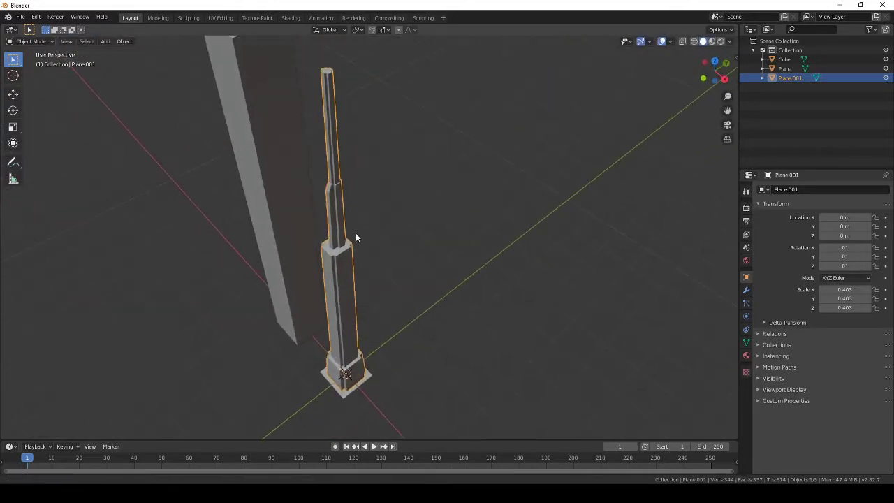
pyautogui.press('KP_3')
pyautogui.press('Tab')
pyautogui.hotkey('shift', 'z')
pyautogui.press('b')
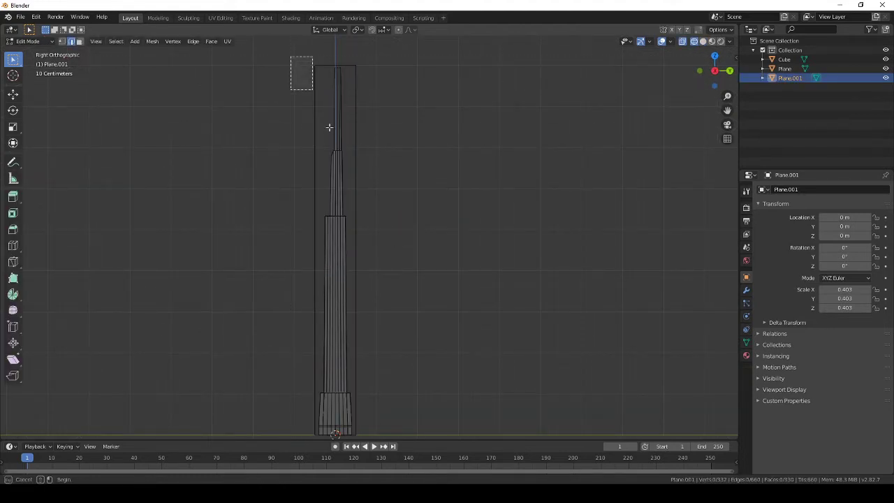
pyautogui.click(375, 233)
pyautogui.click(372, 247)
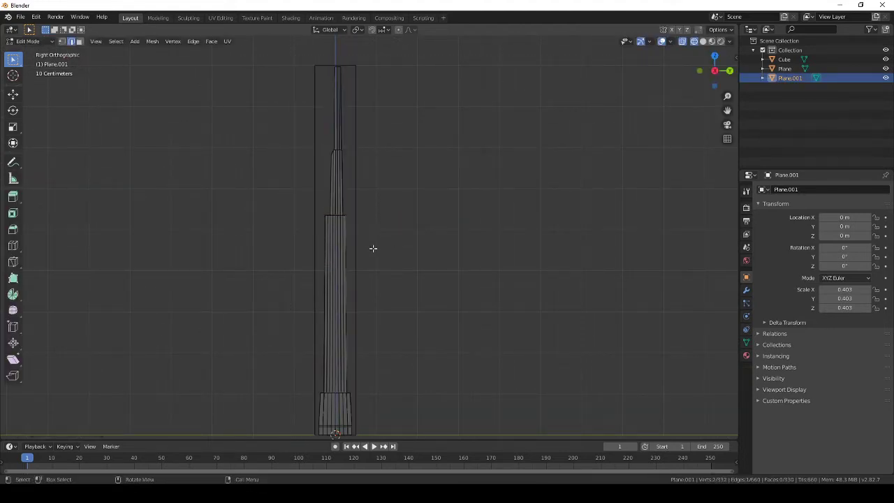
pyautogui.moveTo(332, 301); pyautogui.dragTo(352, 285, button='middle')
pyautogui.press('KP_3')
pyautogui.press('z')
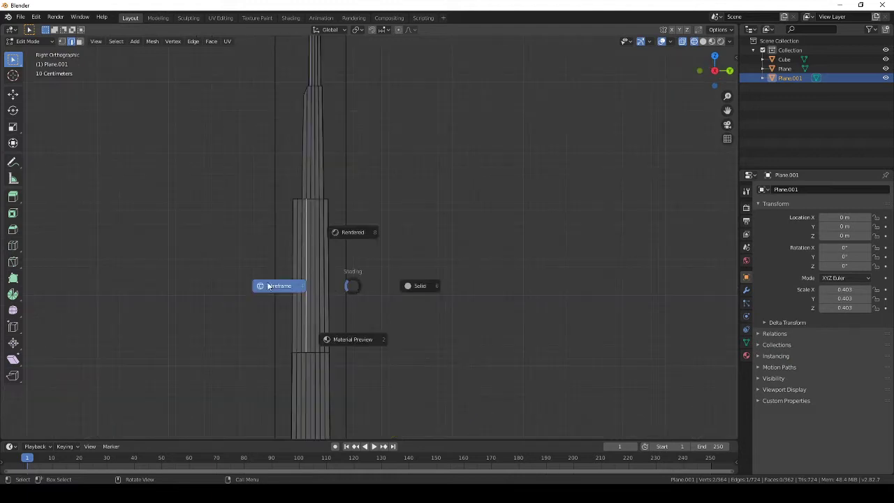
pyautogui.moveTo(219, 131)
pyautogui.mouseDown()
pyautogui.moveTo(375, 361)
pyautogui.moveTo(368, 329)
pyautogui.mouseUp()
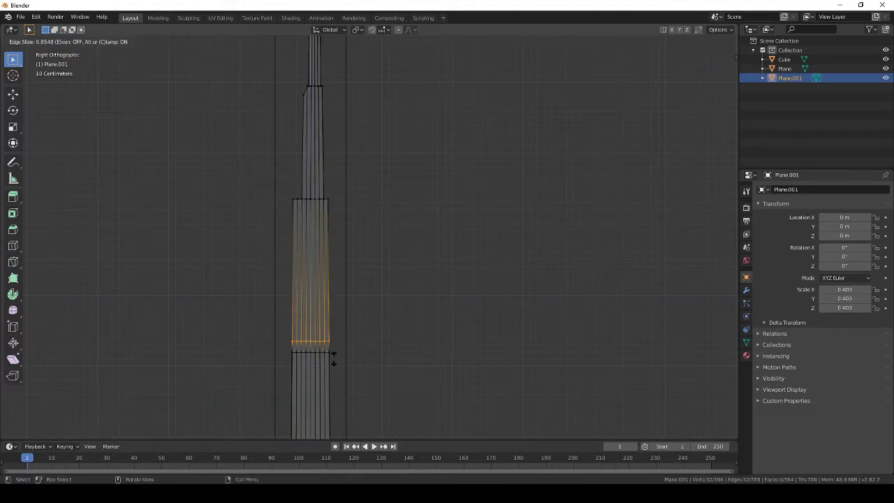
pyautogui.moveTo(276, 189); pyautogui.dragTo(339, 201)
# - Scale the middle section narrower along the X axis
pyautogui.press('s')
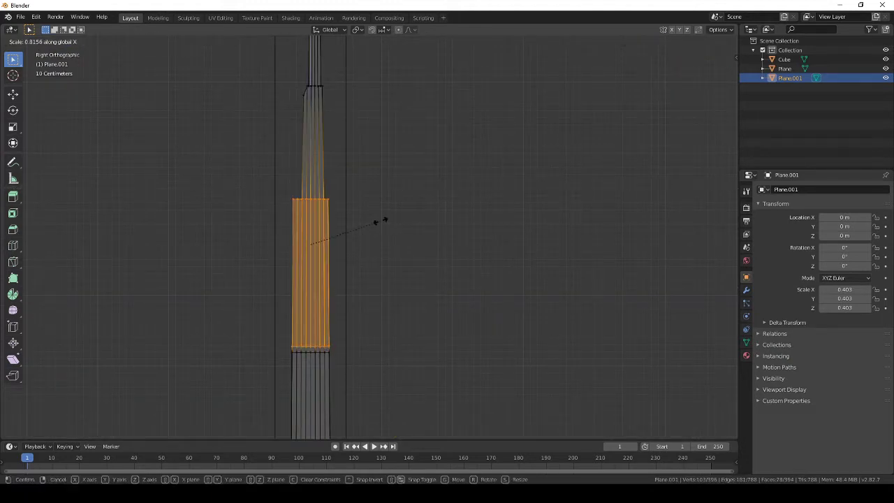
pyautogui.press('y')
pyautogui.click(357, 217)
pyautogui.press('KP_1')
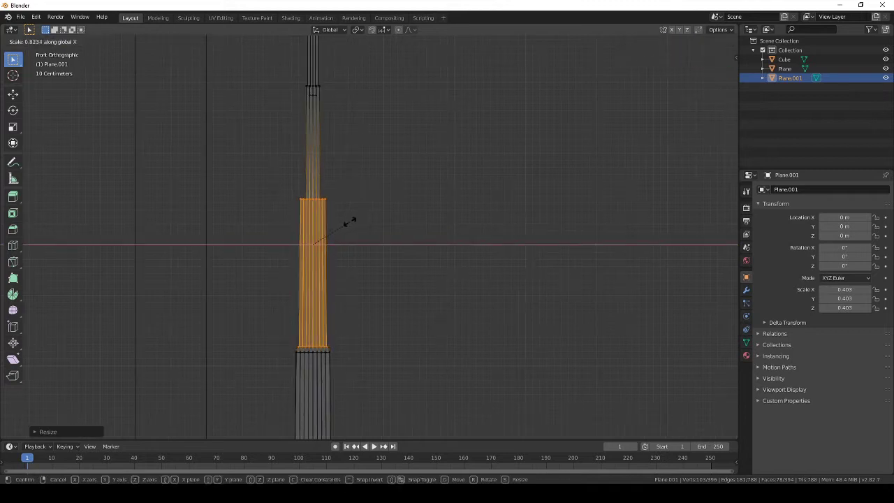
pyautogui.click(349, 222)
pyautogui.moveTo(349, 222)
pyautogui.mouseDown(button='middle')
pyautogui.moveTo(325, 259)
pyautogui.moveTo(347, 268)
pyautogui.moveTo(353, 291)
pyautogui.moveTo(343, 283)
pyautogui.moveTo(354, 277)
pyautogui.moveTo(349, 266)
pyautogui.moveTo(355, 279)
pyautogui.moveTo(349, 235)
pyautogui.moveTo(342, 269)
pyautogui.moveTo(443, 162)
pyautogui.mouseUp(button='middle')
pyautogui.press('Tab')
pyautogui.scroll(5, 345, 252)
pyautogui.press('Tab')
pyautogui.press('Tab')
pyautogui.press('Tab')
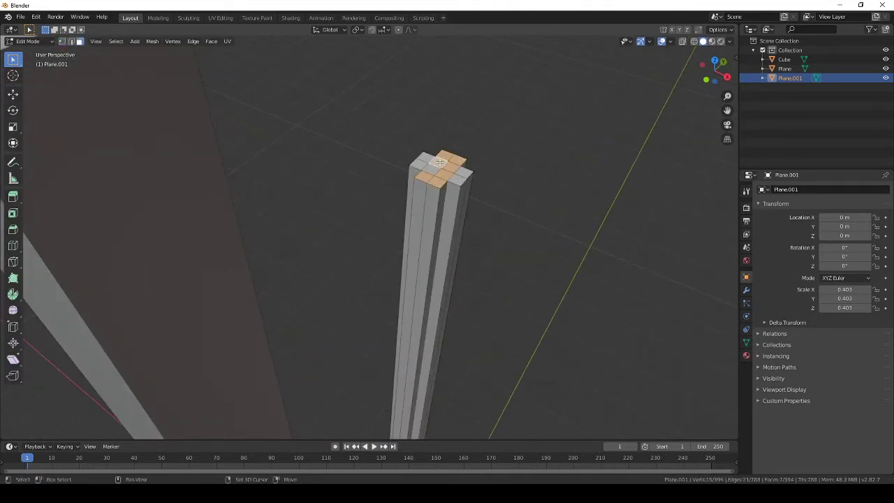
# - Extrude the top faces and scale them down into a pointed spire tip
pyautogui.press('e')
pyautogui.click(550, 202)
pyautogui.press('s')
pyautogui.click(473, 242)
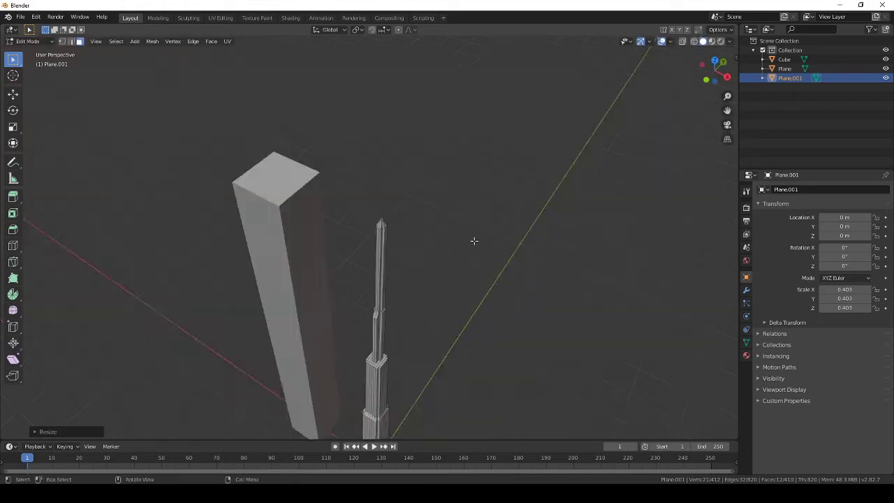
pyautogui.press('KP_3')
pyautogui.press('e')
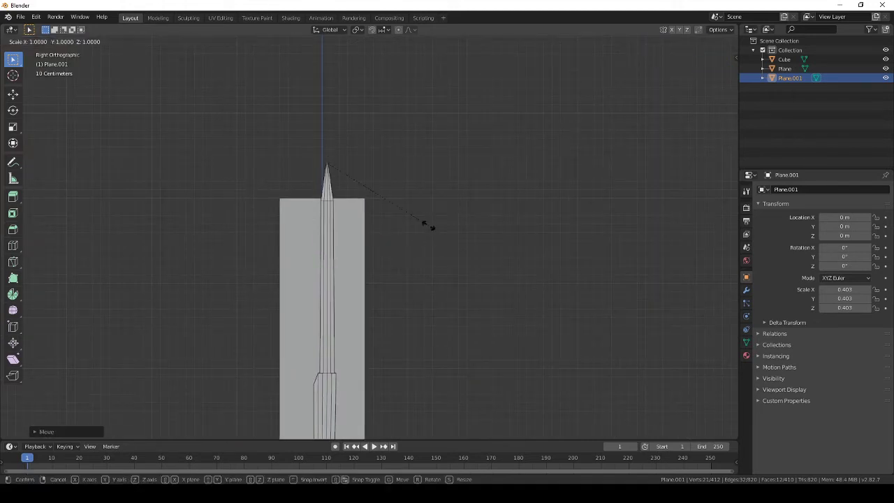
pyautogui.click(450, 232)
pyautogui.moveTo(450, 232); pyautogui.dragTo(450, 236, button='middle')
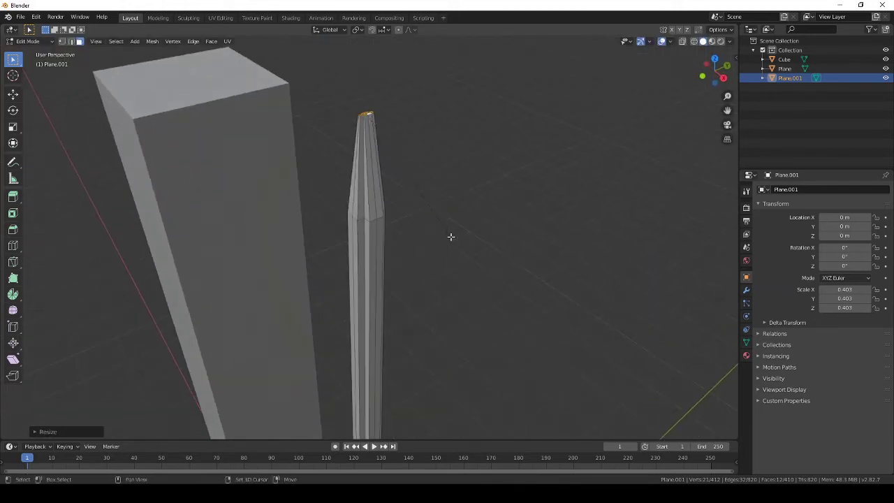
pyautogui.click(585, 359)
pyautogui.press('KP_3')
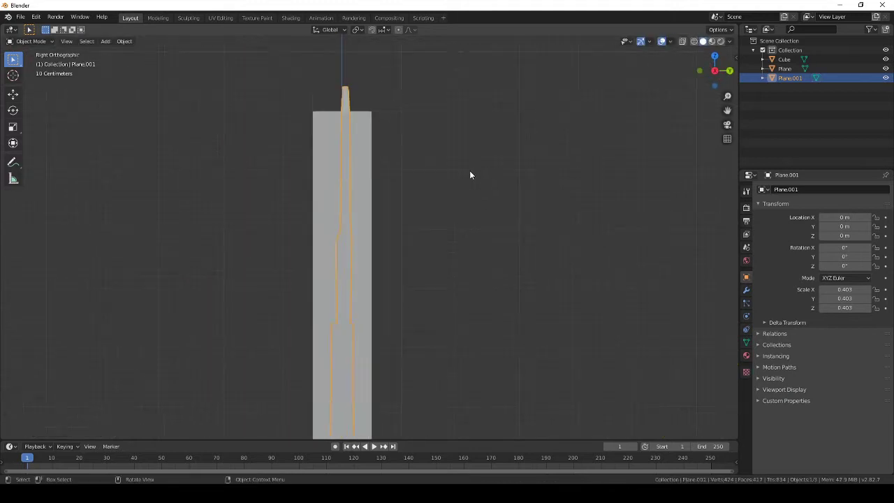
# - Lower the spire tip straight down along Z, working in X-ray view
pyautogui.hotkey('alt', 'z')
pyautogui.moveTo(300, 69); pyautogui.dragTo(341, 106)
pyautogui.press('g')
pyautogui.press('z')
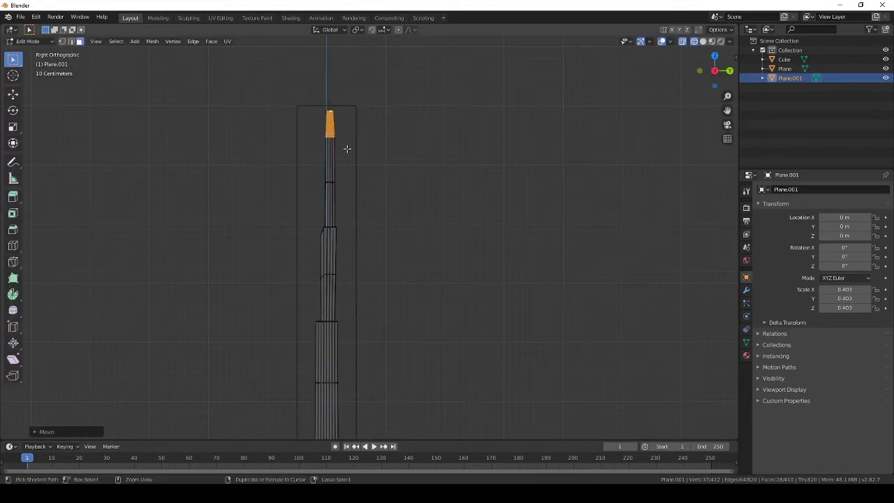
pyautogui.click(346, 144)
pyautogui.moveTo(346, 144)
pyautogui.mouseDown(button='middle')
pyautogui.moveTo(423, 207)
pyautogui.moveTo(413, 161)
pyautogui.moveTo(457, 179)
pyautogui.mouseUp(button='middle')
pyautogui.hotkey('alt', 'z')
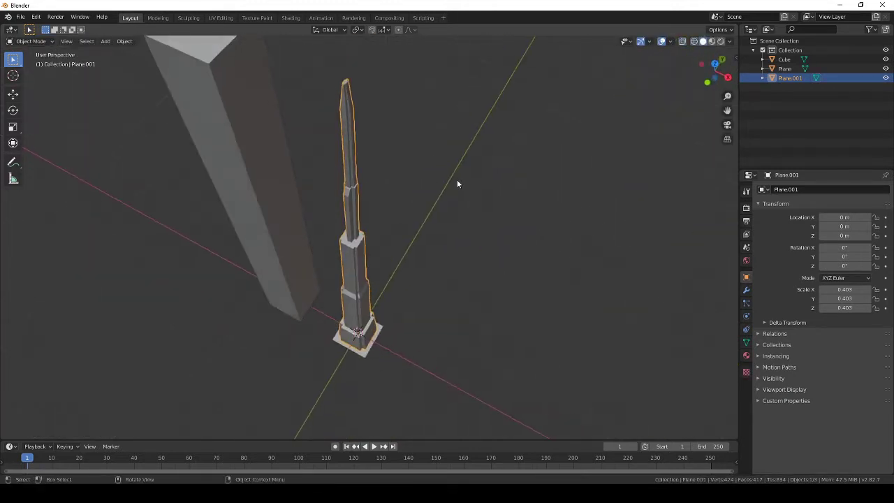
pyautogui.press('KP_3')
# - From the right side in X-ray, box-select the spire's edge ring and the vertices along it
pyautogui.hotkey('alt', 'z')
pyautogui.hotkey('alt', 'a')
pyautogui.press('b')
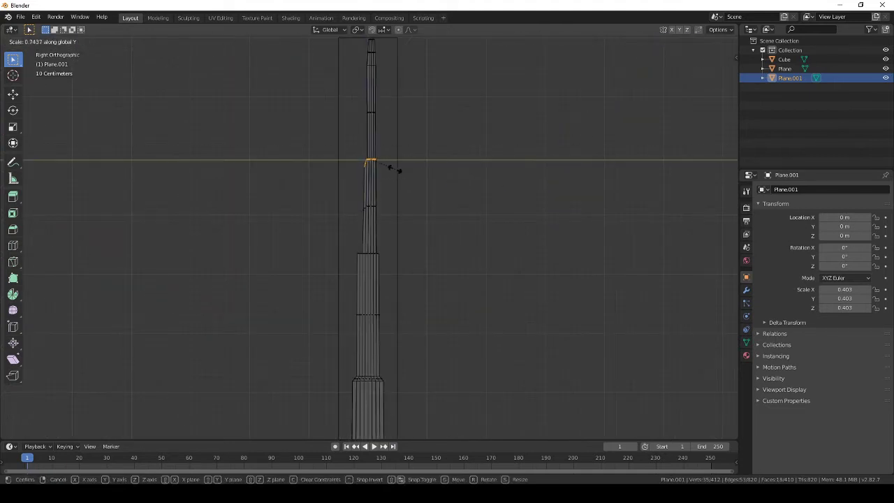
pyautogui.click(397, 167)
pyautogui.press('b')
pyautogui.moveTo(391, 162)
pyautogui.keyDown('shift'); pyautogui.mouseDown(button='middle')
pyautogui.moveTo(395, 200)
pyautogui.moveTo(385, 231)
pyautogui.moveTo(344, 189)
pyautogui.moveTo(324, 228)
pyautogui.mouseUp(button='middle'); pyautogui.keyUp('shift')
pyautogui.press('Tab')
pyautogui.hotkey('alt', 'z')
pyautogui.press('Tab')
# - From the top view, select the spire vertices at the tower's centre and check them from the side
pyautogui.press('KP_7')
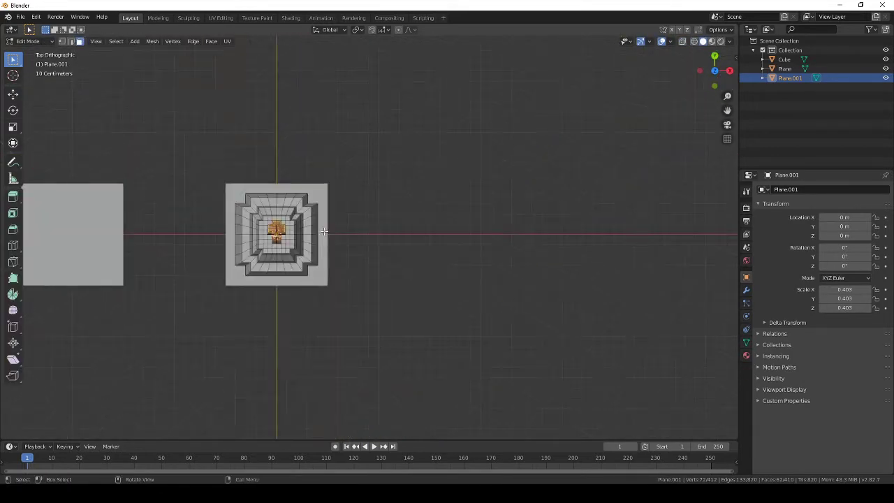
pyautogui.hotkey('alt', 'z')
pyautogui.scroll(4, 360, 230)
pyautogui.moveTo(368, 253)
pyautogui.mouseDown(button='middle')
pyautogui.moveTo(467, 229)
pyautogui.moveTo(447, 334)
pyautogui.mouseUp(button='middle')
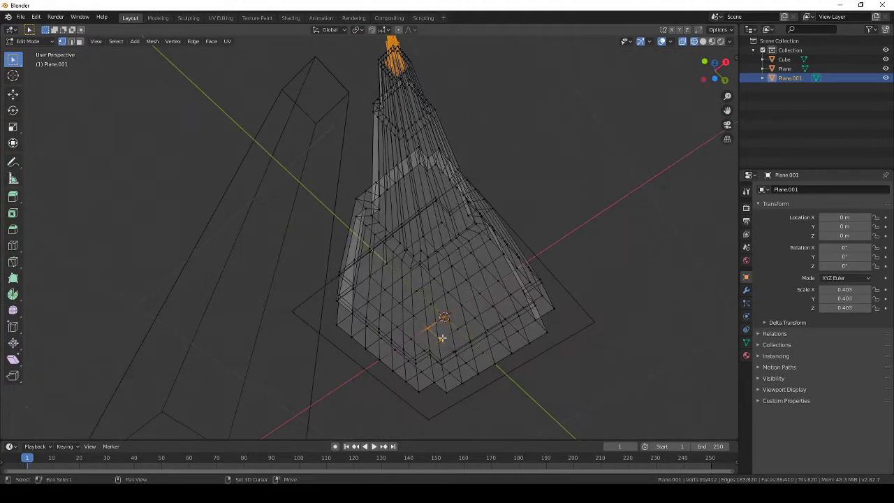
pyautogui.scroll(-5, 440, 307)
pyautogui.moveTo(429, 289); pyautogui.dragTo(433, 262, button='middle')
pyautogui.scroll(5, 433, 262)
pyautogui.press('KP_1')
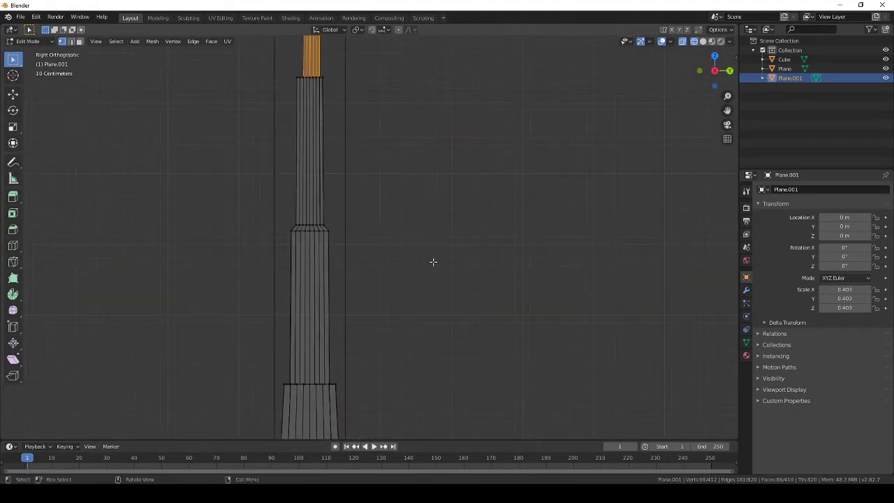
pyautogui.scroll(2, 340, 277)
pyautogui.scroll(2, 408, 299)
# - Cancel a trial scale of the spire section and switch the viewport to solid shading
pyautogui.press('s')
pyautogui.press('Escape')
pyautogui.scroll(-3, 447, 286)
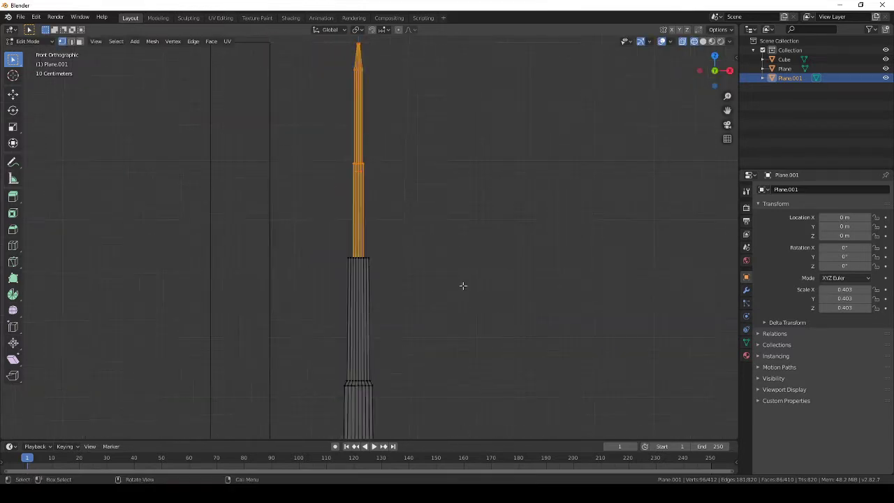
pyautogui.press('Tab')
pyautogui.scroll(3, 458, 285)
pyautogui.moveTo(379, 295); pyautogui.dragTo(415, 352, button='middle')
pyautogui.press('z')
pyautogui.click(442, 361)
# - Scale the spire section narrower along Y, then return to Object Mode and inspect the tower
pyautogui.press('s')
pyautogui.press('y')
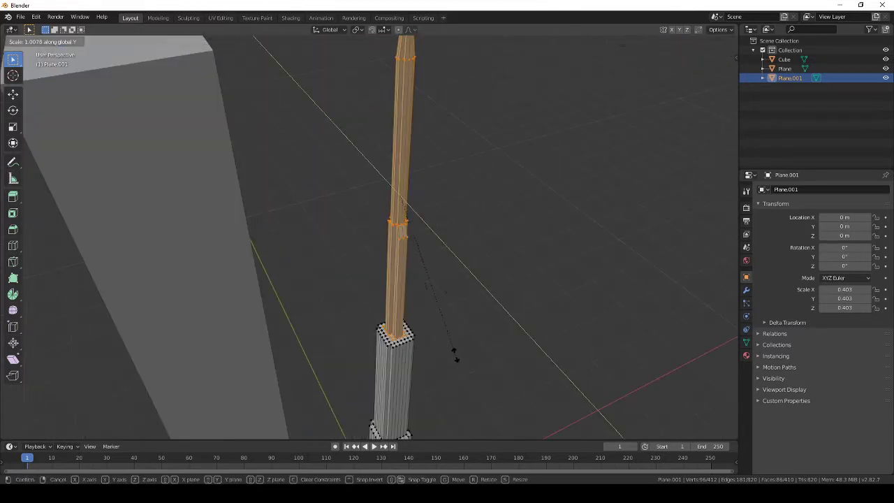
pyautogui.press('Escape')
pyautogui.press('Tab')
pyautogui.scroll(-4, 397, 311)
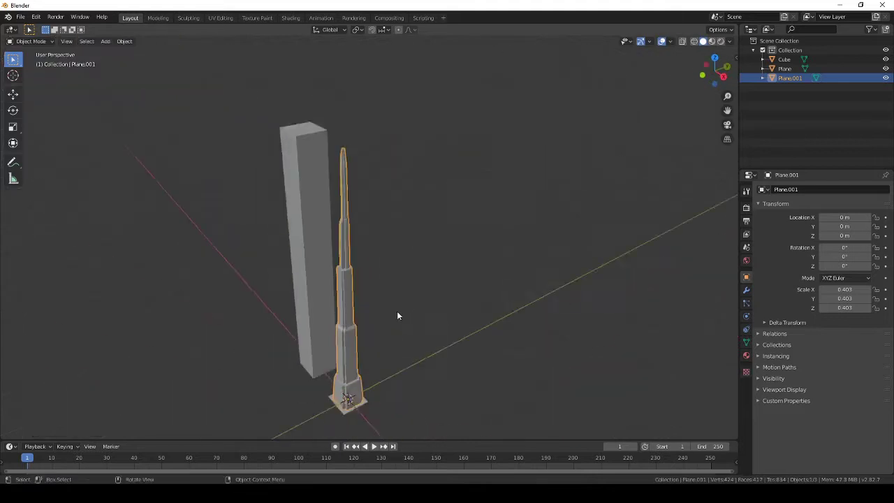
pyautogui.moveTo(396, 311); pyautogui.dragTo(395, 286, button='middle')
pyautogui.scroll(3, 379, 288)
pyautogui.scroll(-3, 380, 288)
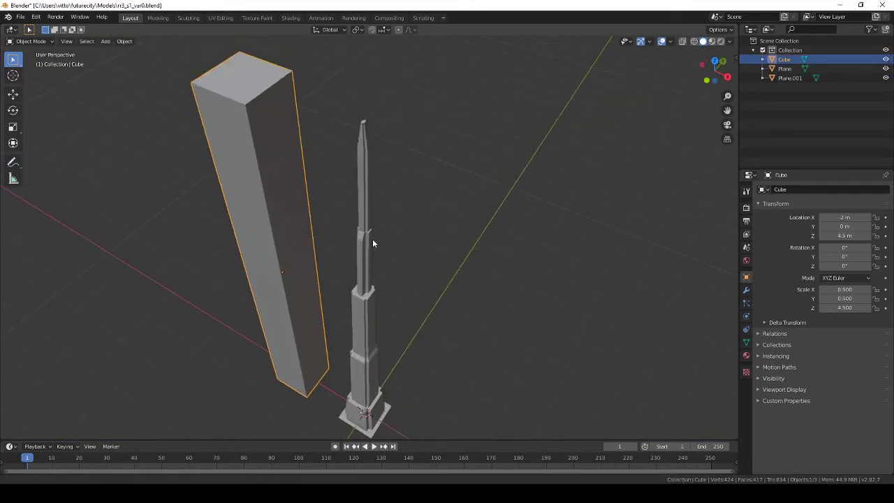
# - Delete the tall Cube standing beside the tower
pyautogui.moveTo(372, 243); pyautogui.dragTo(342, 171, button='middle')
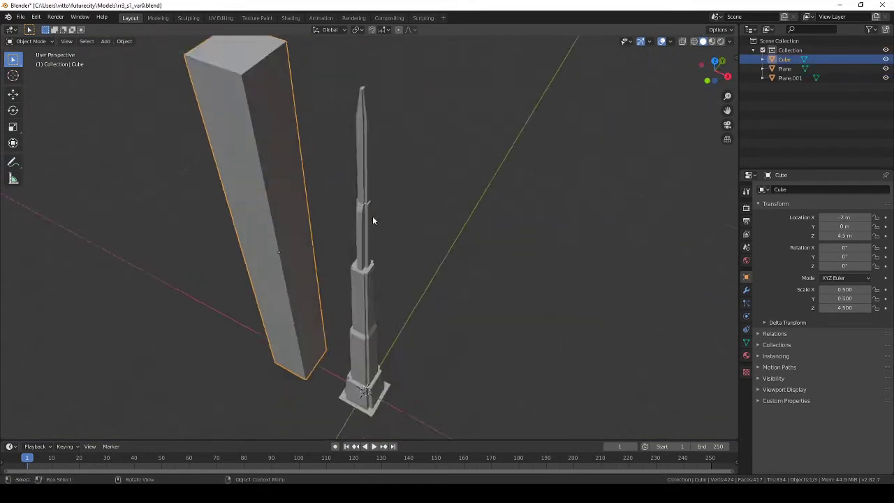
pyautogui.click(348, 211)
pyautogui.click(293, 209)
pyautogui.press('Delete')
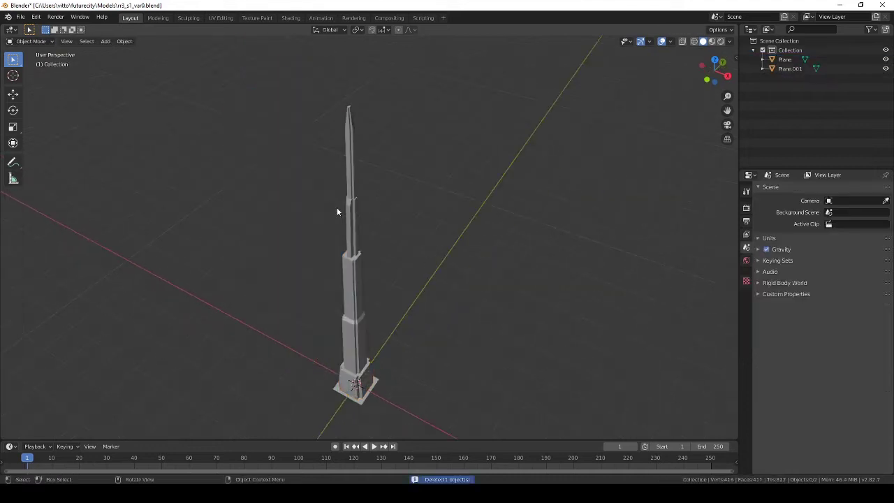
pyautogui.press('KP_7')
# - Edit the tower's mesh and move the circle-selected middle-tier vertices up
pyautogui.keyDown('shift'); pyautogui.moveTo(377, 328); pyautogui.dragTo(301, 187, button='middle'); pyautogui.keyUp('shift')
pyautogui.click(339, 208)
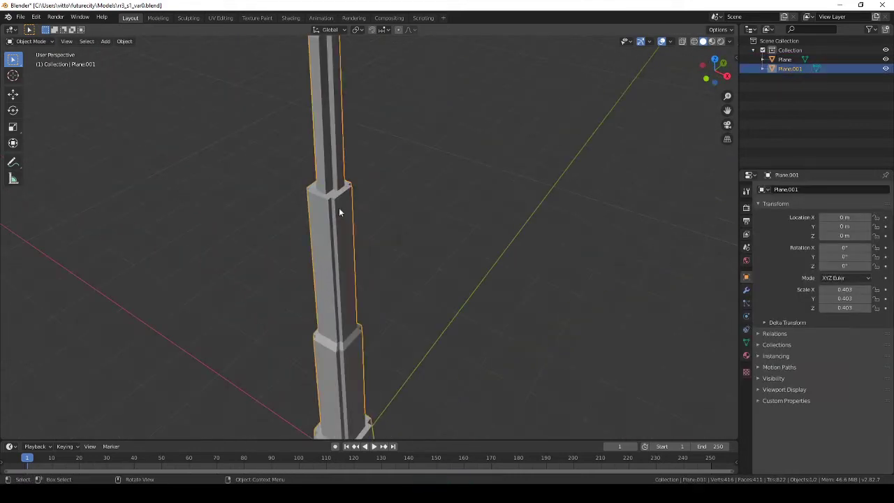
pyautogui.press('Tab')
pyautogui.scroll(2, 335, 164)
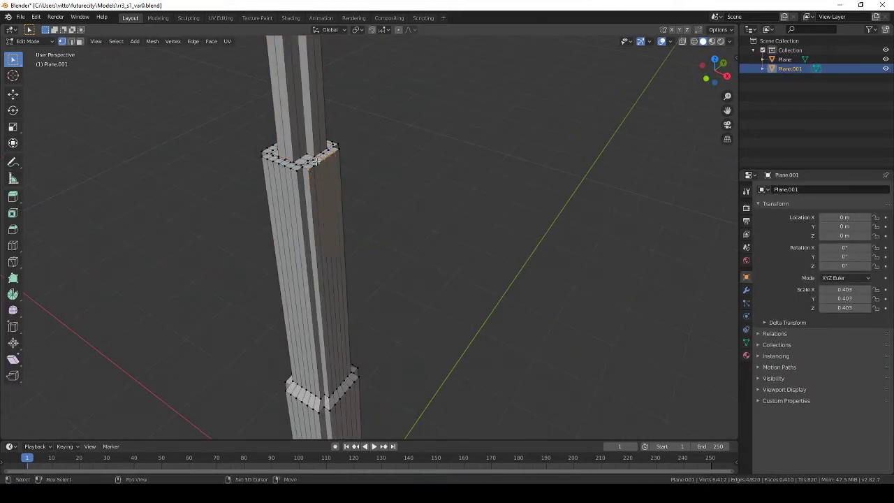
pyautogui.moveTo(335, 150); pyautogui.dragTo(403, 205, button='middle')
pyautogui.press('c')
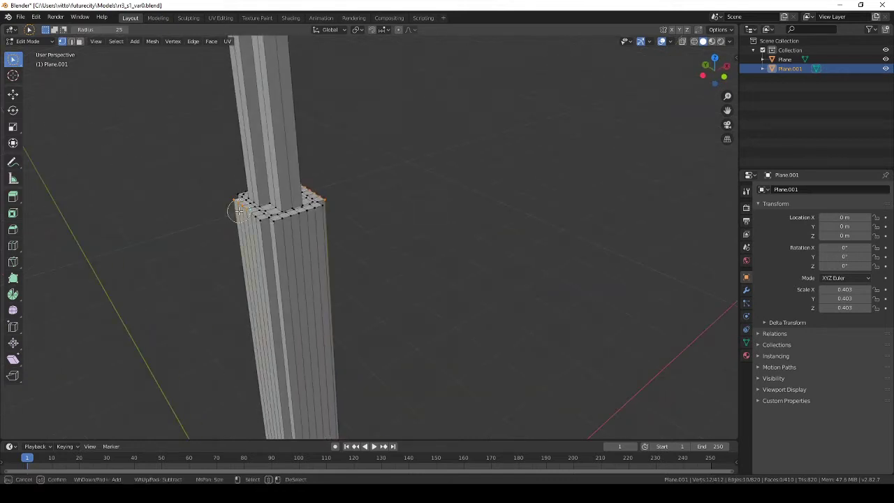
pyautogui.moveTo(348, 292); pyautogui.dragTo(285, 264, button='middle')
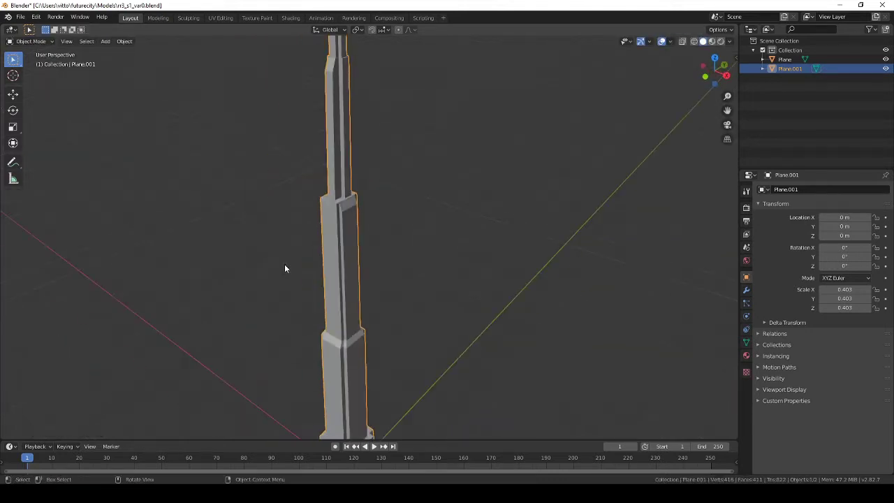
pyautogui.scroll(1, 338, 279)
pyautogui.click(340, 291)
pyautogui.scroll(3, 367, 245)
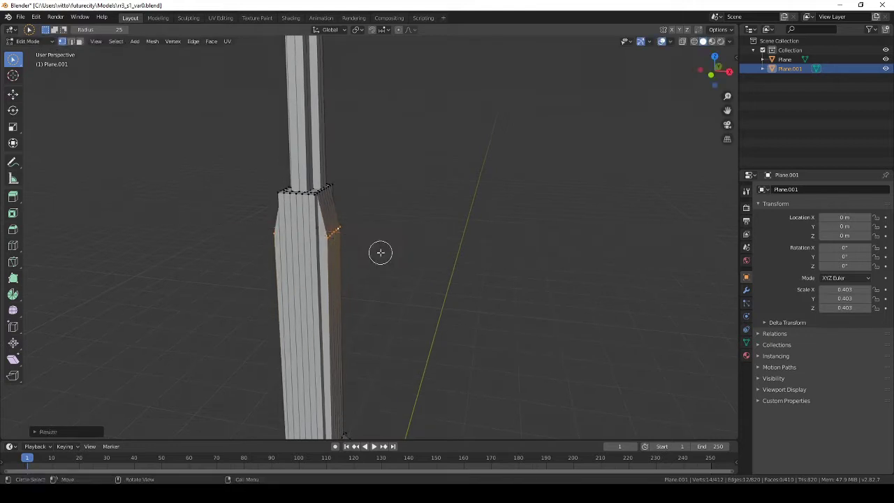
# - Rescale the selected edge loop on the tower
pyautogui.press('Tab')
pyautogui.scroll(-4, 379, 251)
pyautogui.moveTo(369, 260)
pyautogui.mouseDown(button='middle')
pyautogui.moveTo(339, 270)
pyautogui.moveTo(291, 240)
pyautogui.moveTo(375, 289)
pyautogui.mouseUp(button='middle')
pyautogui.press('Tab')
pyautogui.scroll(-3, 363, 264)
pyautogui.scroll(3, 339, 255)
pyautogui.press('s')
pyautogui.click(315, 264)
# - Toggle Edit Mode and circle select while bringing the tower's middle section into view
pyautogui.press('Tab')
pyautogui.scroll(-3, 361, 265)
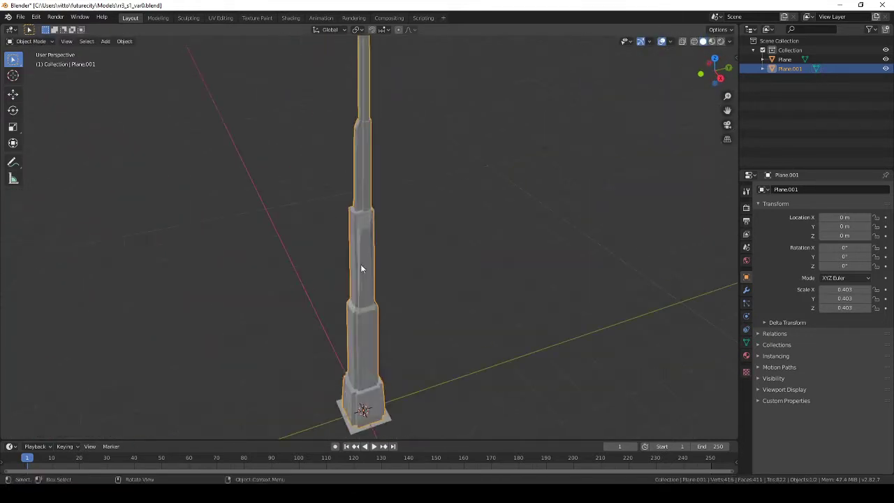
pyautogui.press('Tab')
pyautogui.press('Tab')
pyautogui.scroll(3, 462, 273)
pyautogui.press('Tab')
pyautogui.scroll(-2, 407, 271)
pyautogui.press('c')
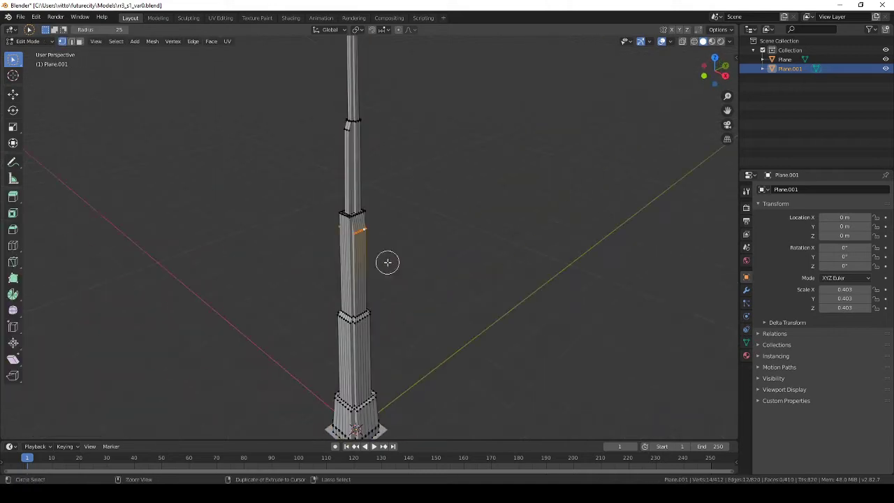
pyautogui.press('Tab')
pyautogui.press('Tab')
pyautogui.press('c')
pyautogui.press('Tab')
pyautogui.scroll(3, 354, 244)
pyautogui.press('Tab')
pyautogui.press('c')
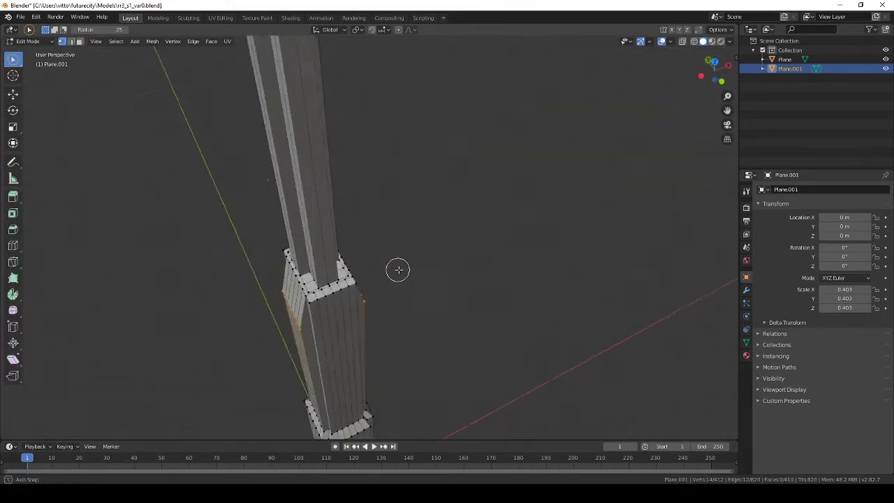
pyautogui.press('Tab')
pyautogui.moveTo(303, 267); pyautogui.dragTo(378, 271, button='middle')
pyautogui.scroll(-2, 379, 271)
pyautogui.press('Tab')
pyautogui.press('c')
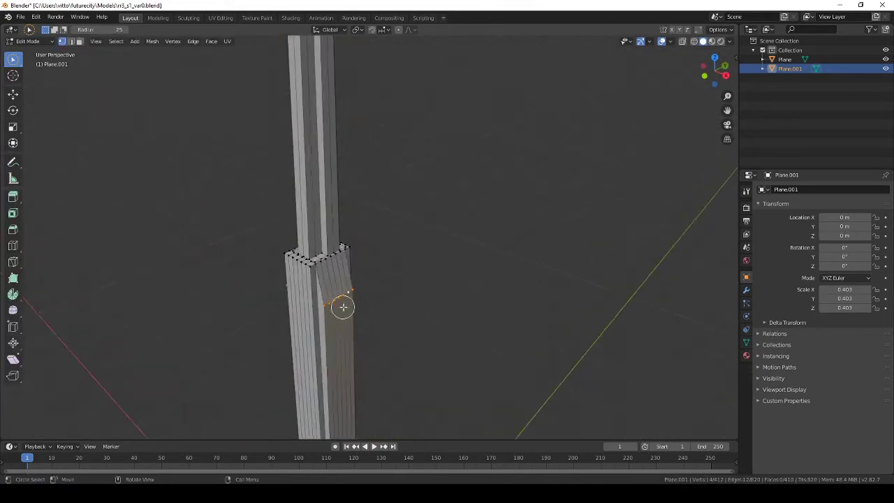
# - Select vertices on the middle tier's side and begin a loop cut around the tier
pyautogui.moveTo(341, 305); pyautogui.dragTo(410, 251, button='middle')
pyautogui.scroll(-3, 412, 252)
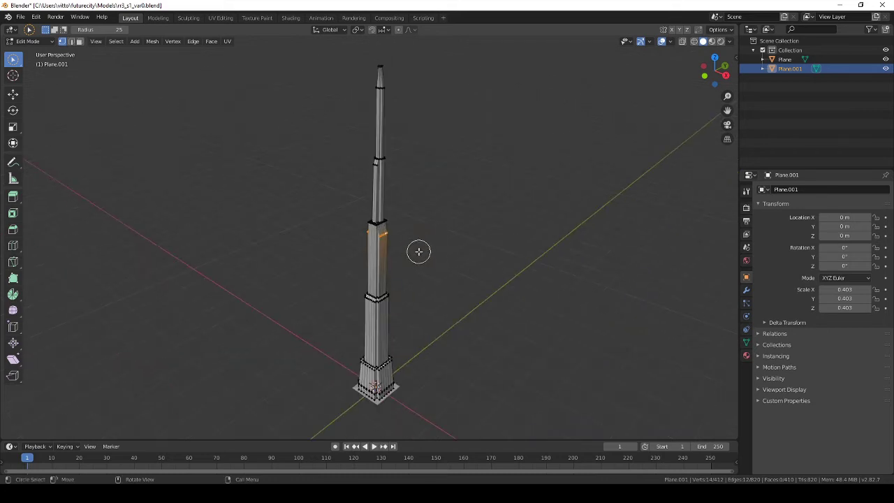
pyautogui.scroll(4, 416, 254)
pyautogui.scroll(2, 409, 296)
pyautogui.hotkey('ctrl', 'r')
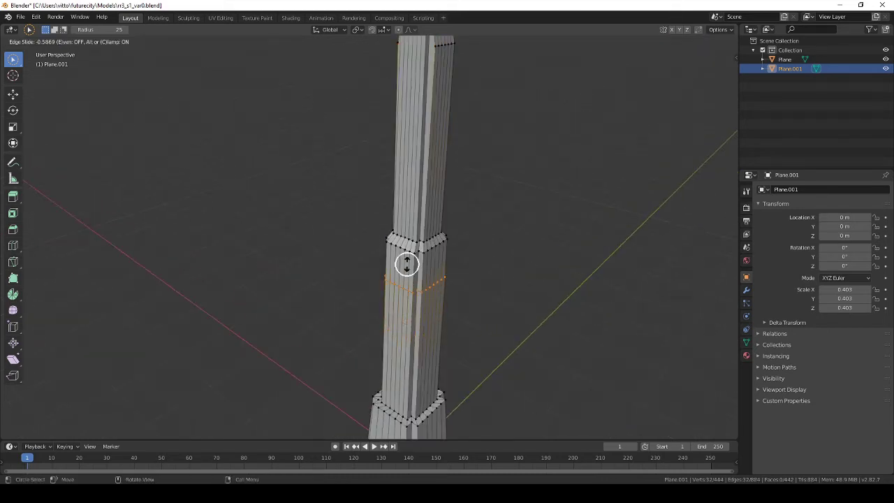
# - Place the new edge loop on the middle tier and select two adjacent side faces
pyautogui.click(400, 326)
pyautogui.moveTo(401, 325)
pyautogui.mouseDown(button='middle')
pyautogui.moveTo(439, 273)
pyautogui.moveTo(63, 72)
pyautogui.moveTo(401, 217)
pyautogui.moveTo(348, 234)
pyautogui.moveTo(368, 285)
pyautogui.mouseUp(button='middle')
pyautogui.click(348, 233)
pyautogui.keyDown('shift'); pyautogui.click(323, 225); pyautogui.keyUp('shift')
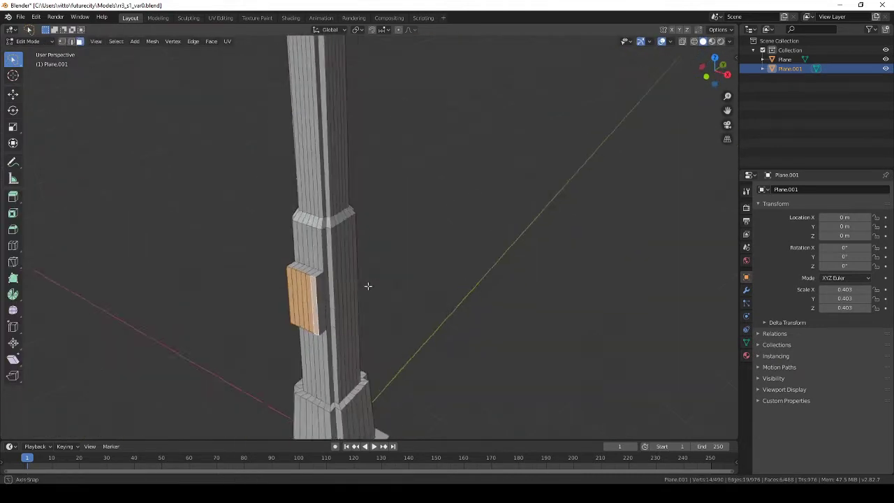
pyautogui.moveTo(368, 285); pyautogui.dragTo(375, 294, button='middle')
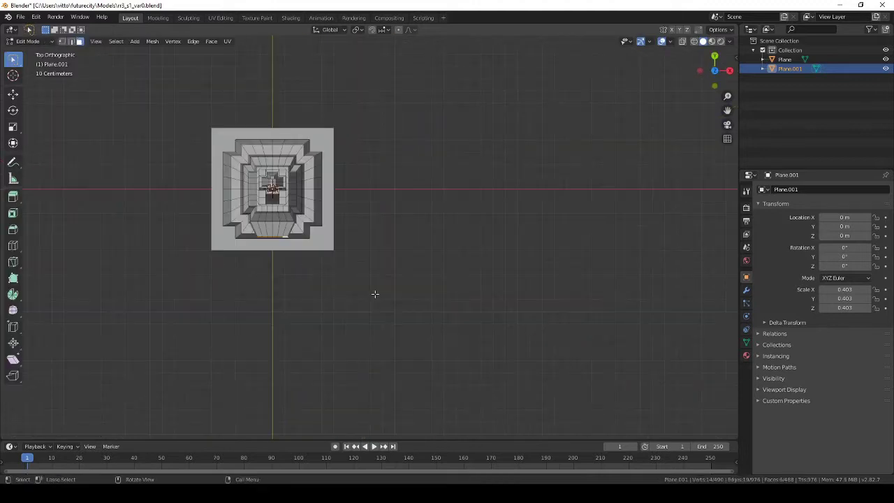
pyautogui.scroll(4, 375, 294)
# - Extrude the selected side faces outward in the front view, then leave Edit Mode
pyautogui.press('g')
pyautogui.moveTo(385, 256)
pyautogui.keyDown('alt'); pyautogui.mouseDown(button='middle')
pyautogui.moveTo(388, 221)
pyautogui.moveTo(407, 268)
pyautogui.moveTo(407, 253)
pyautogui.mouseUp(button='middle'); pyautogui.keyUp('alt')
pyautogui.scroll(3, 389, 222)
pyautogui.press('Tab')
pyautogui.scroll(-3, 407, 268)
pyautogui.press('Tab')
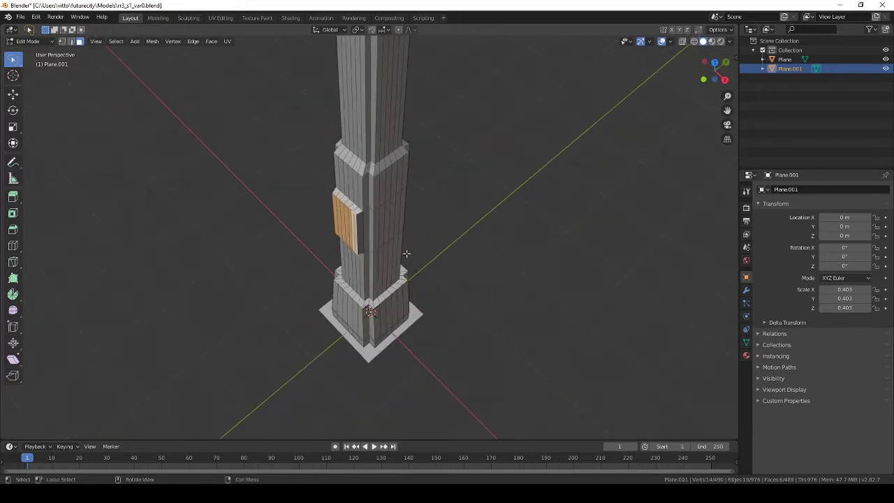
pyautogui.press('KP_1')
pyautogui.press('e')
pyautogui.click(439, 253)
pyautogui.press('Tab')
# - Add a loop cut across the side block on the middle tier
pyautogui.press('Tab')
pyautogui.press('Tab')
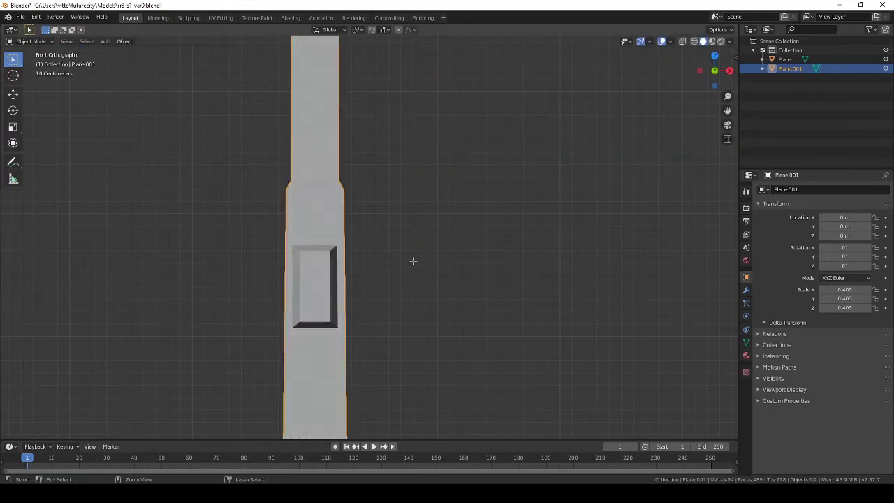
pyautogui.press('Tab')
pyautogui.moveTo(381, 270)
pyautogui.mouseDown(button='middle')
pyautogui.moveTo(359, 286)
pyautogui.moveTo(383, 275)
pyautogui.mouseUp(button='middle')
pyautogui.scroll(3, 383, 275)
pyautogui.hotkey('ctrl', 'r')
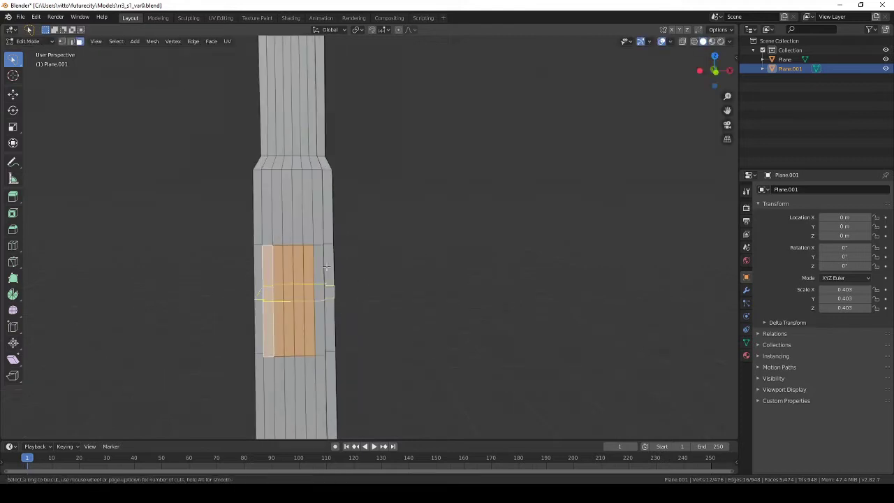
pyautogui.click(329, 231)
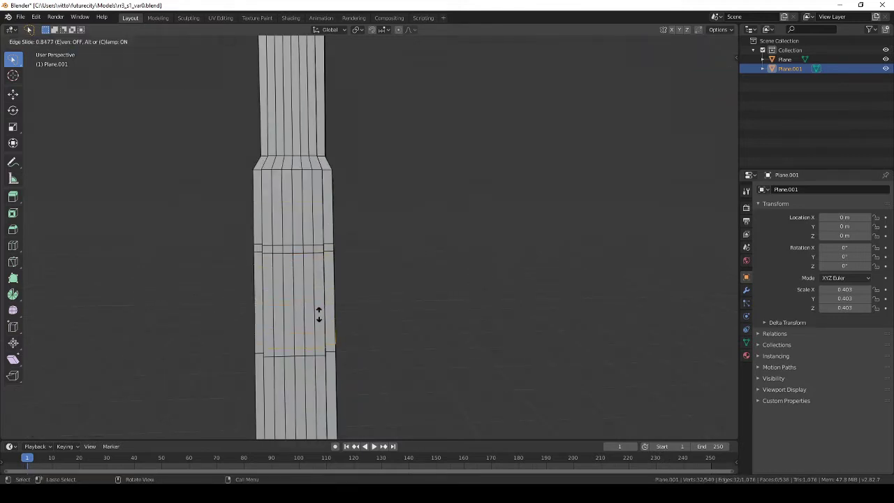
pyautogui.moveTo(338, 287); pyautogui.dragTo(436, 319, button='middle')
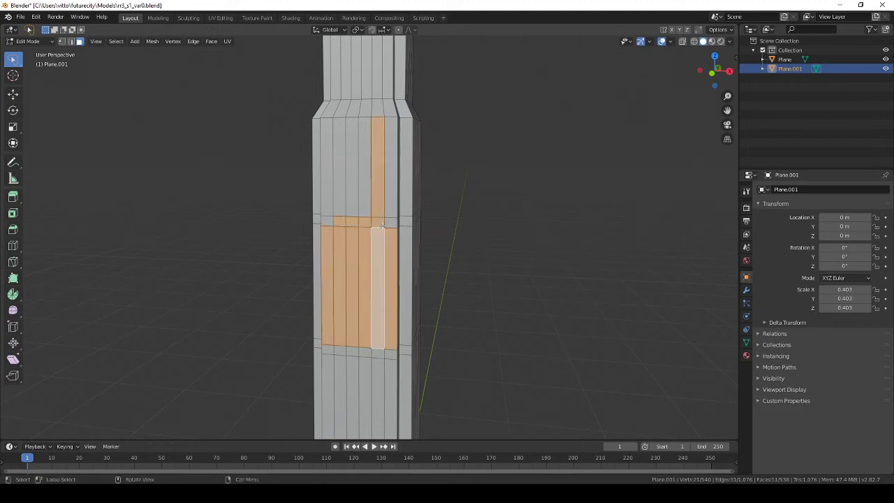
pyautogui.moveTo(398, 342); pyautogui.dragTo(402, 346, button='middle')
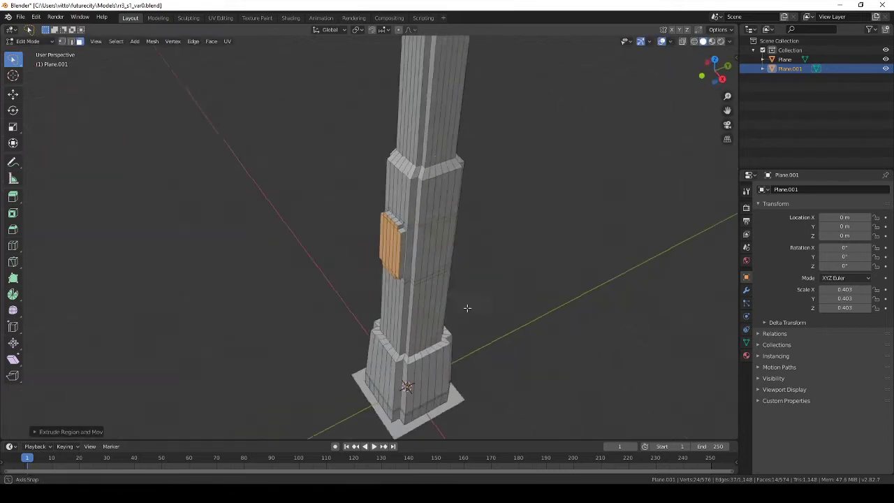
pyautogui.moveTo(503, 353); pyautogui.dragTo(426, 258, button='middle')
# - Scale the block's faces taller along Z and return to Object Mode
pyautogui.press('s')
pyautogui.press('z')
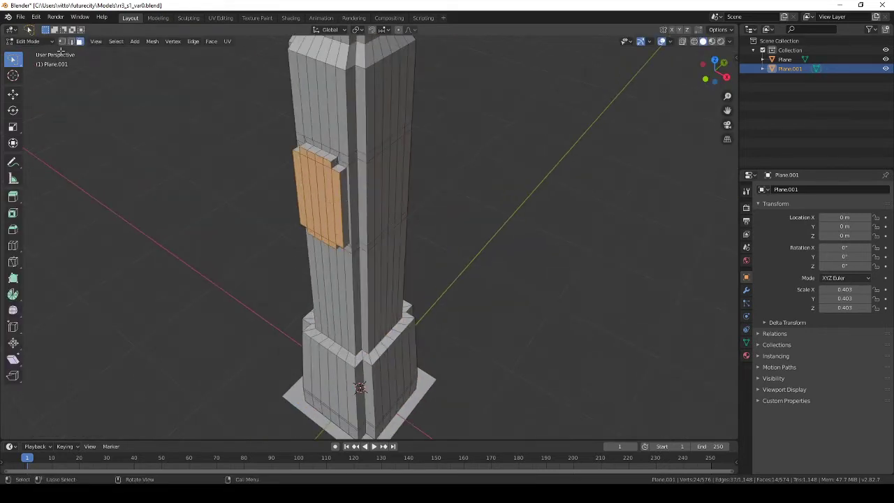
pyautogui.scroll(2, 305, 131)
pyautogui.moveTo(317, 215)
pyautogui.mouseDown(button='middle')
pyautogui.moveTo(264, 412)
pyautogui.moveTo(305, 189)
pyautogui.mouseUp(button='middle')
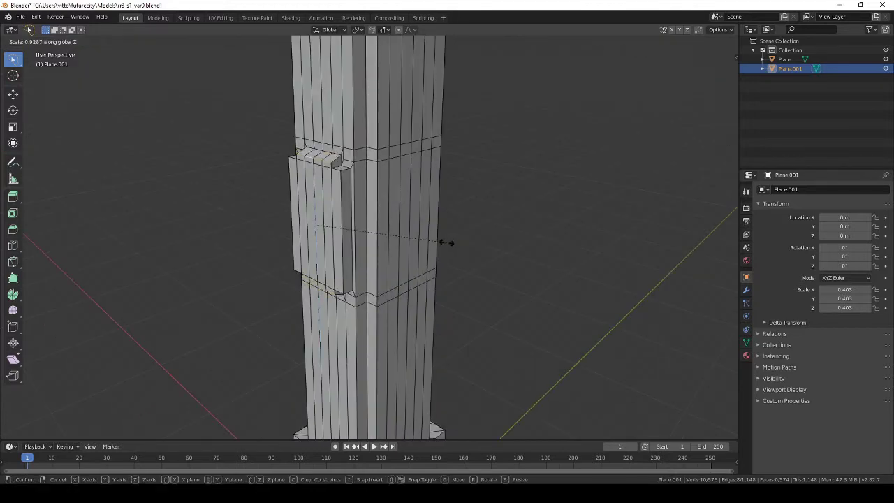
pyautogui.click(445, 242)
pyautogui.press('Tab')
pyautogui.moveTo(441, 264)
pyautogui.mouseDown(button='middle')
pyautogui.moveTo(389, 259)
pyautogui.moveTo(391, 190)
pyautogui.moveTo(441, 168)
pyautogui.mouseUp(button='middle')
pyautogui.scroll(2, 419, 160)
pyautogui.press('Tab')
pyautogui.press('Tab')
# - Narrow the selected side face along X and extrude it outward into a raised block
pyautogui.scroll(-2, 445, 193)
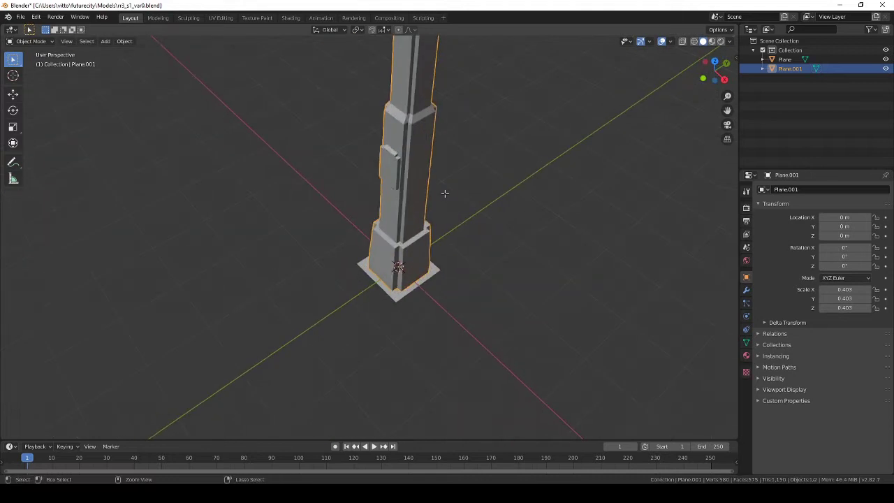
pyautogui.press('Tab')
pyautogui.press('KP_Decimal')
pyautogui.press('s')
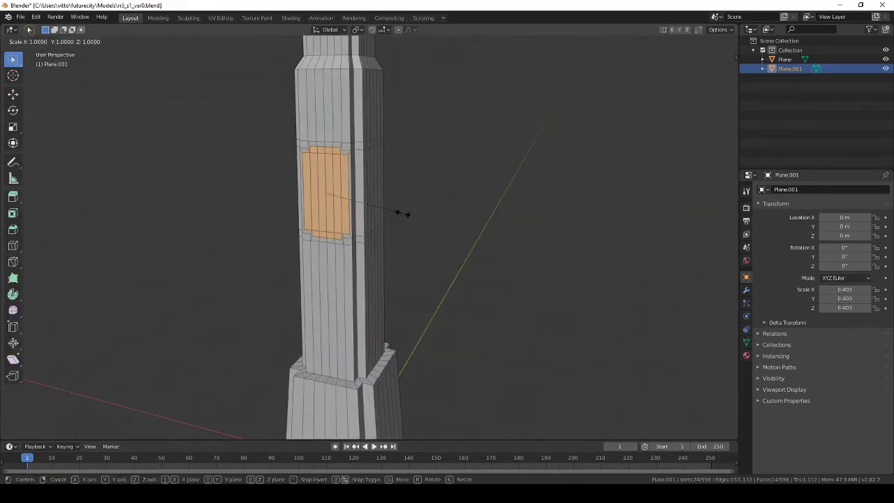
pyautogui.click(367, 211)
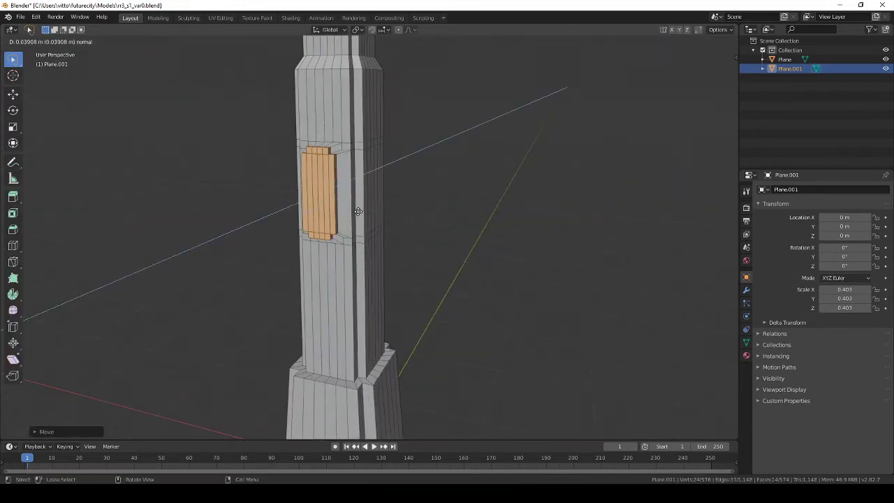
pyautogui.click(357, 212)
pyautogui.scroll(-5, 358, 212)
pyautogui.moveTo(410, 204); pyautogui.dragTo(417, 200, button='middle')
pyautogui.scroll(5, 417, 200)
pyautogui.moveTo(389, 172); pyautogui.dragTo(328, 180, button='middle')
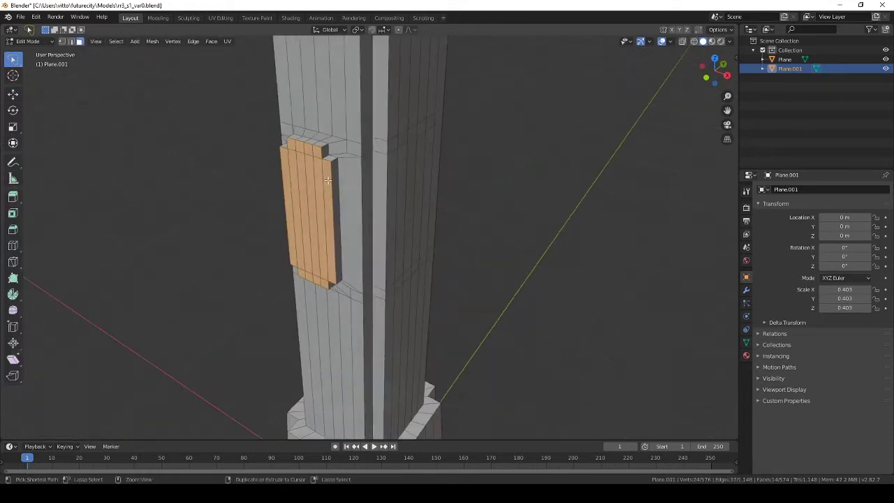
# - Add a loop cut on the column and move the block's top faces to cut a stepped notch
pyautogui.hotkey('ctrl', 'r')
pyautogui.click(327, 178)
pyautogui.hotkey('alt', 'a')
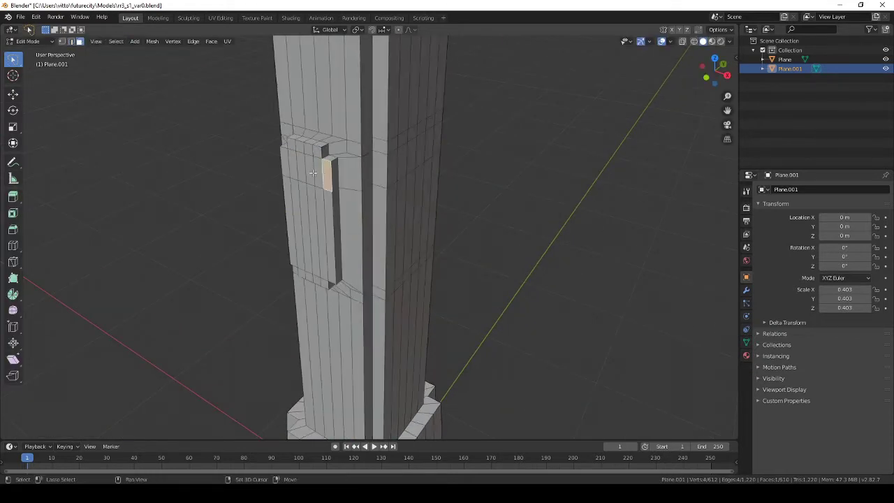
pyautogui.moveTo(318, 176); pyautogui.dragTo(318, 178)
pyautogui.moveTo(318, 178); pyautogui.dragTo(442, 199, button='middle')
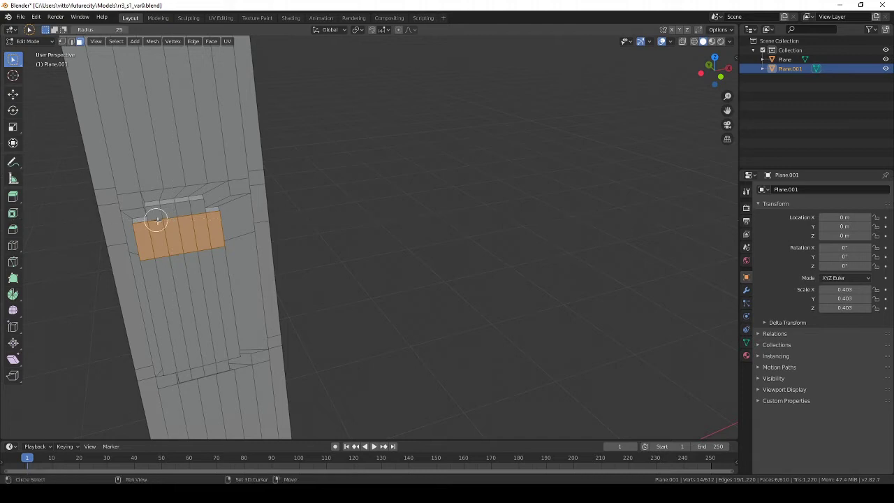
pyautogui.moveTo(156, 220); pyautogui.dragTo(188, 206)
pyautogui.press('g')
pyautogui.moveTo(189, 206)
pyautogui.mouseDown(button='middle')
pyautogui.moveTo(215, 252)
pyautogui.moveTo(345, 238)
pyautogui.moveTo(379, 214)
pyautogui.moveTo(340, 169)
pyautogui.moveTo(326, 133)
pyautogui.mouseUp(button='middle')
pyautogui.click(216, 253)
# - Check the notched block from the side outside mesh editing
pyautogui.press('Tab')
pyautogui.press('Tab')
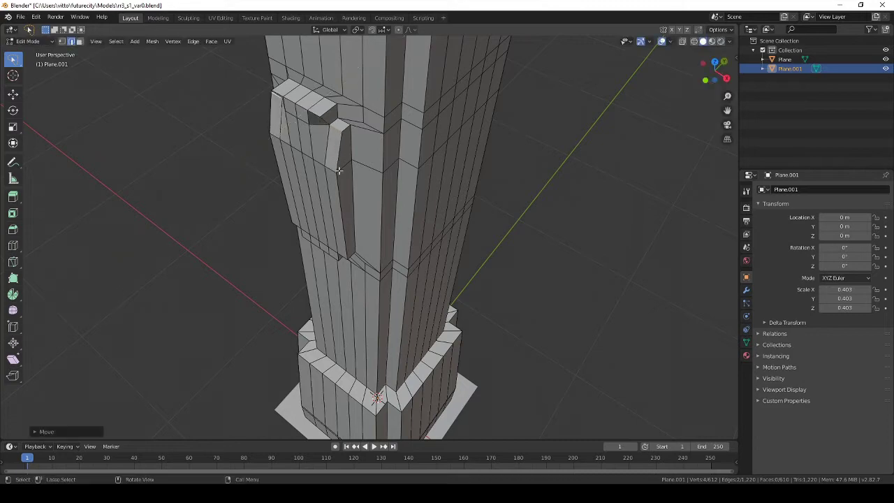
pyautogui.press('Tab')
pyautogui.moveTo(338, 169); pyautogui.dragTo(381, 252, button='middle')
pyautogui.moveTo(379, 224); pyautogui.dragTo(273, 111, button='middle')
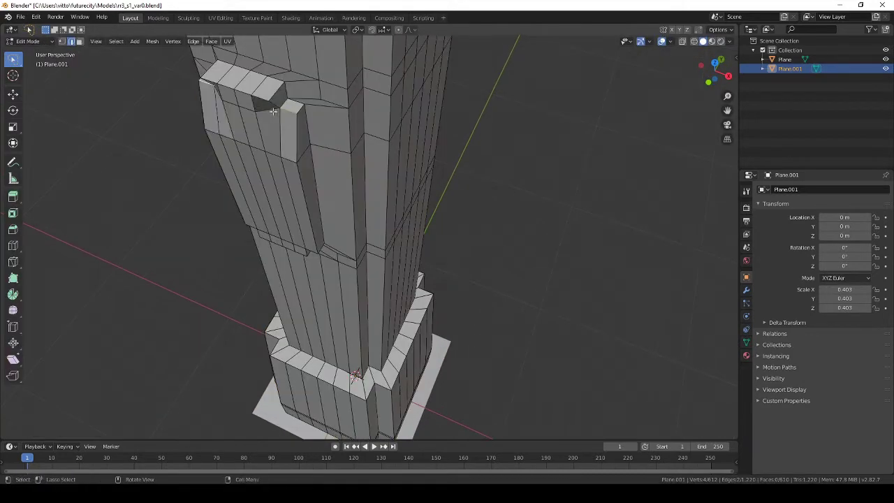
# - Orbit beneath the tower with see-through display toggled to reach the side block's base
pyautogui.press('Tab')
pyautogui.scroll(8, 356, 167)
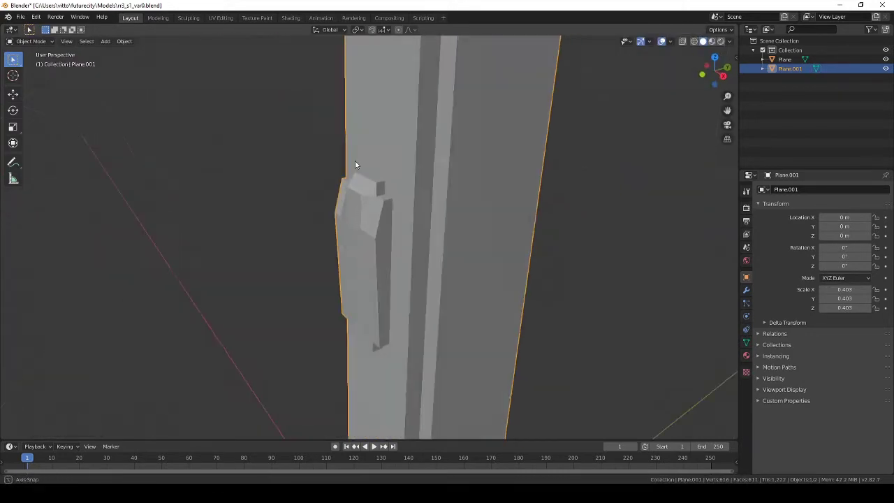
pyautogui.press('Tab')
pyautogui.moveTo(371, 307); pyautogui.dragTo(374, 227, button='middle')
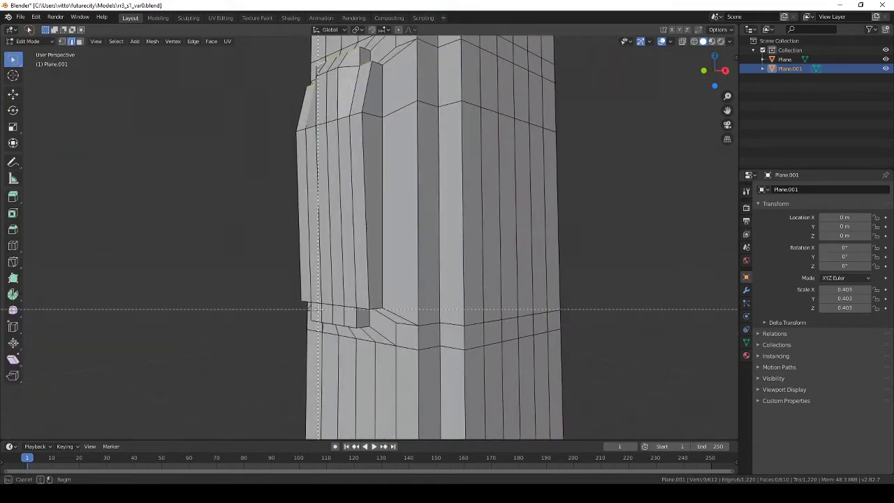
pyautogui.moveTo(318, 309); pyautogui.dragTo(296, 378, button='middle')
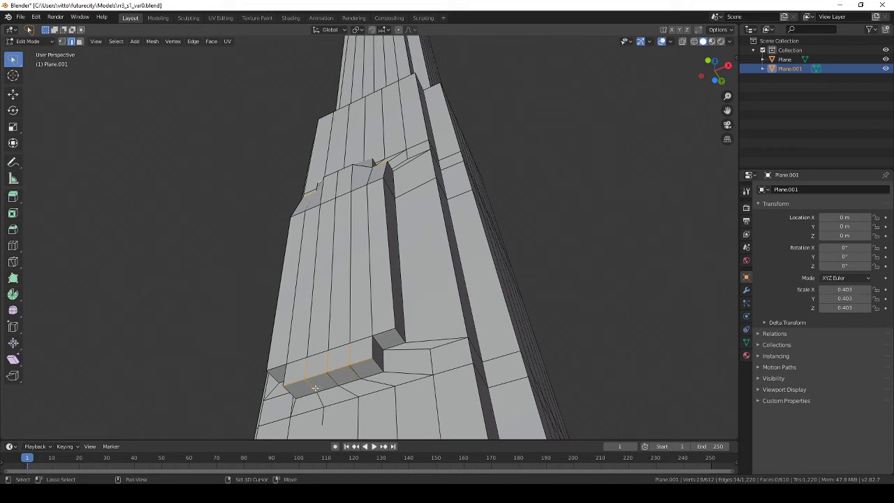
pyautogui.hotkey('alt', 'z')
pyautogui.hotkey('alt', 'z')
pyautogui.moveTo(329, 374); pyautogui.dragTo(443, 246, button='middle')
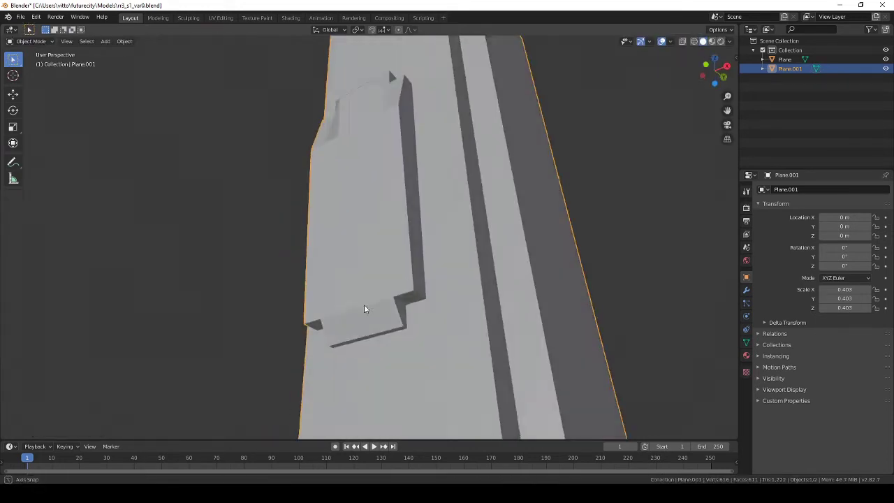
pyautogui.scroll(5, 418, 297)
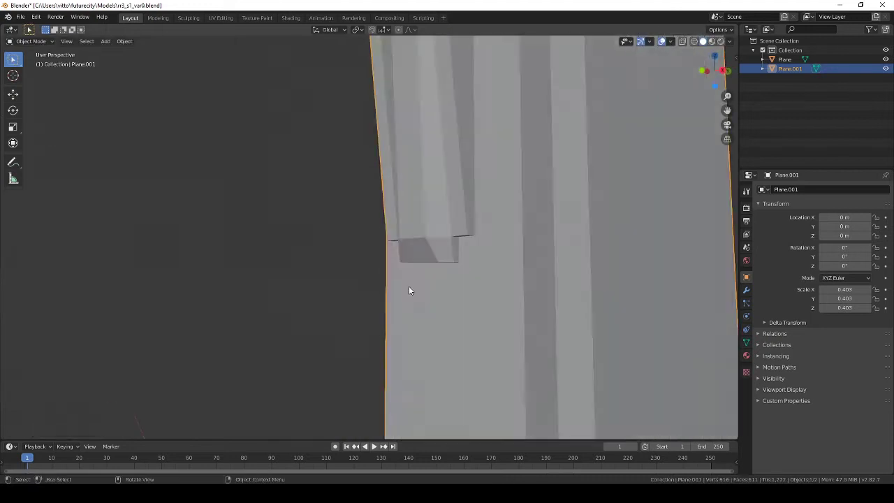
pyautogui.moveTo(408, 285); pyautogui.dragTo(415, 277, button='middle')
# - Shift the block's base faces sideways along Y twice into a small stepped ledge
pyautogui.press('g')
pyautogui.press('y')
pyautogui.click(472, 279)
pyautogui.press('Tab')
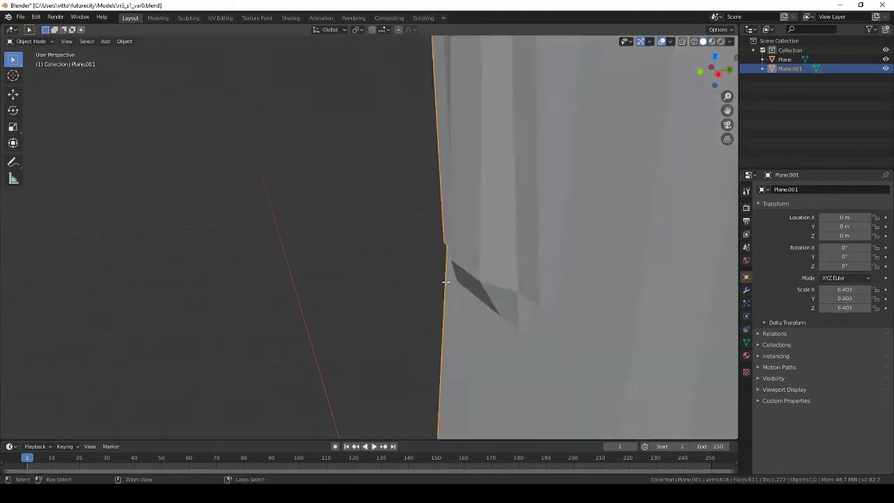
pyautogui.press('Tab')
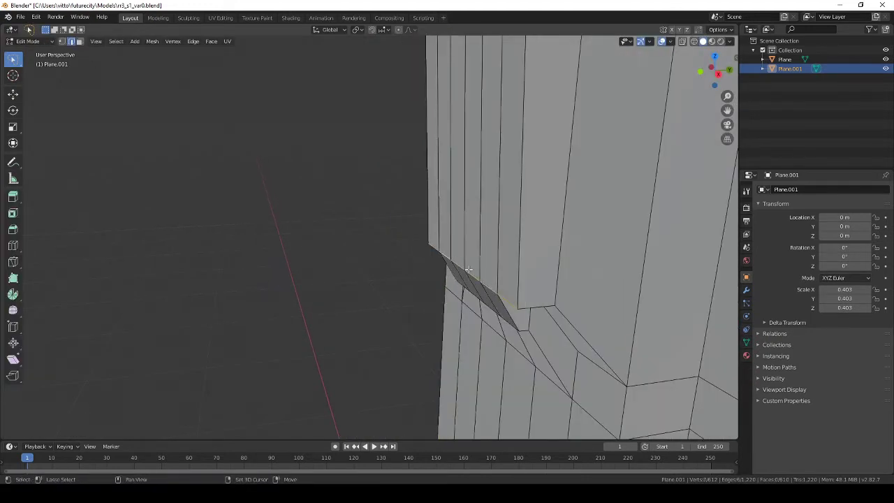
pyautogui.press('g')
pyautogui.press('y')
pyautogui.click(469, 273)
pyautogui.scroll(-8, 364, 260)
pyautogui.press('Tab')
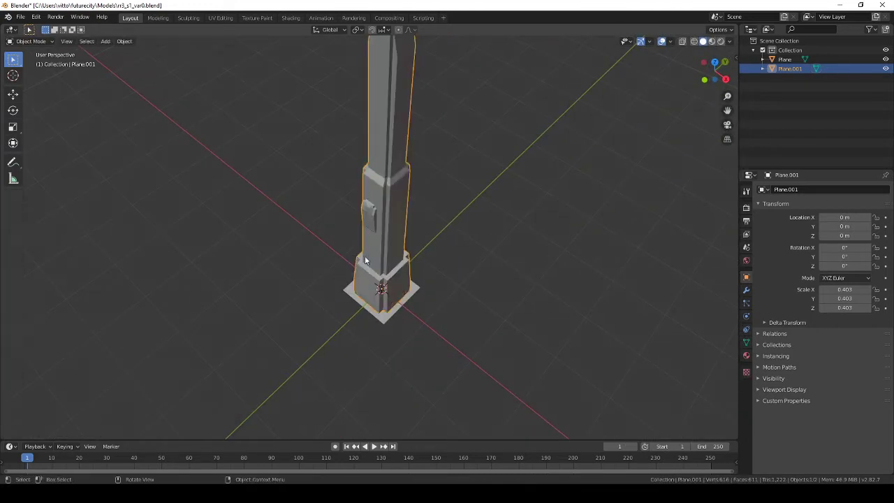
# - Flatten the side block's top face vertically and extrude it upward into a small post
pyautogui.press('Tab')
pyautogui.scroll(8, 364, 261)
pyautogui.click(383, 188)
pyautogui.press('s')
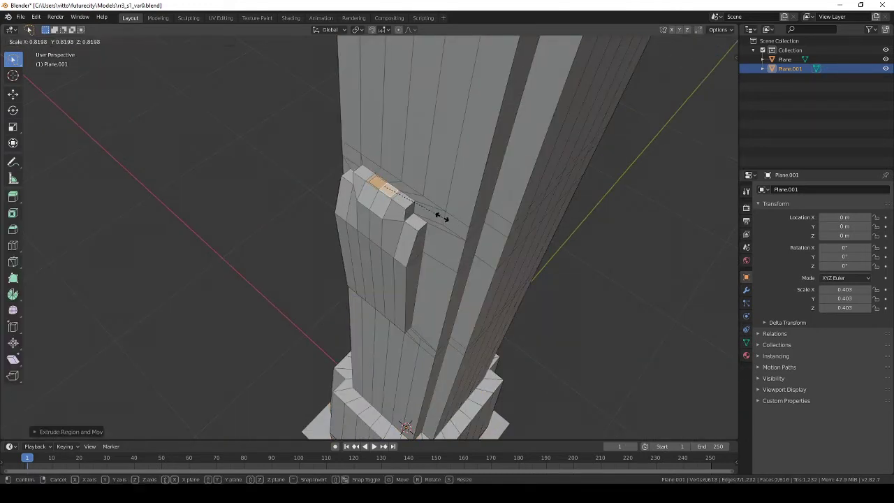
pyautogui.moveTo(442, 216); pyautogui.dragTo(392, 292, button='middle')
pyautogui.click(407, 246)
pyautogui.press('e')
pyautogui.click(385, 279)
pyautogui.scroll(3, 366, 170)
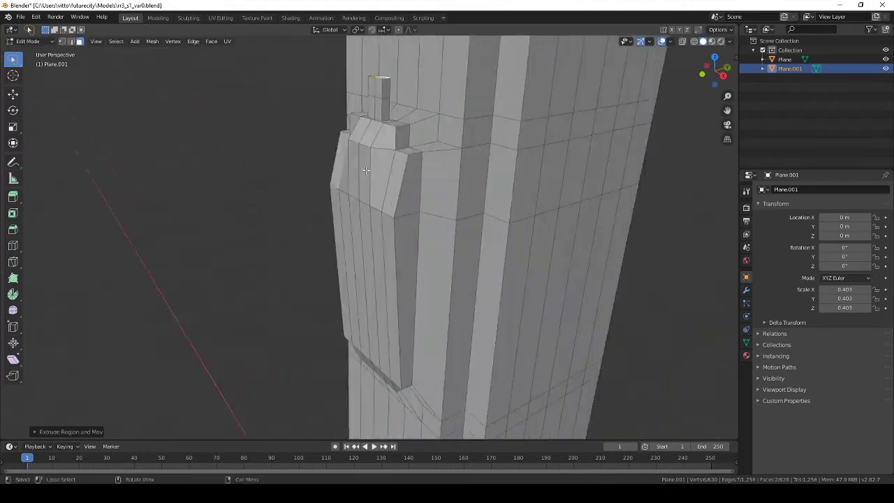
pyautogui.click(368, 182)
# - Extrude the post's face again sideways into a thin projecting arm
pyautogui.scroll(4, 393, 221)
pyautogui.scroll(-5, 396, 128)
pyautogui.press('e')
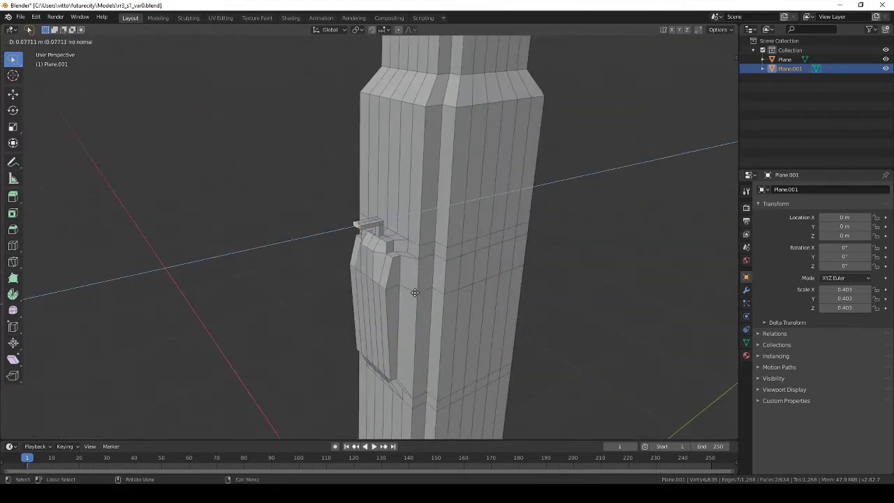
pyautogui.click(359, 224)
pyautogui.scroll(3, 417, 238)
pyautogui.click(407, 208)
# - Inspect the new post and arm around the pillar in Object Mode
pyautogui.press('Tab')
pyautogui.scroll(-5, 407, 208)
pyautogui.moveTo(374, 257); pyautogui.dragTo(398, 303, button='middle')
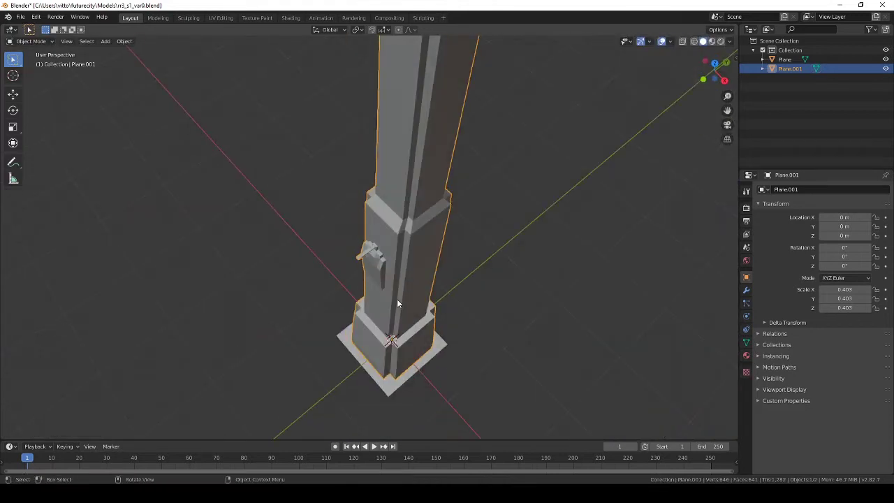
pyautogui.scroll(5, 396, 303)
pyautogui.press('Tab')
pyautogui.moveTo(388, 167); pyautogui.dragTo(391, 130, button='middle')
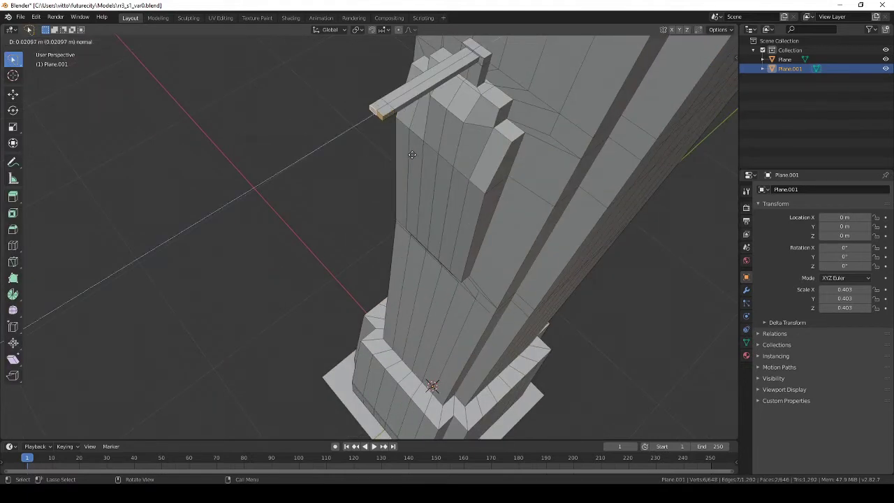
pyautogui.press('Tab')
pyautogui.scroll(-5, 391, 130)
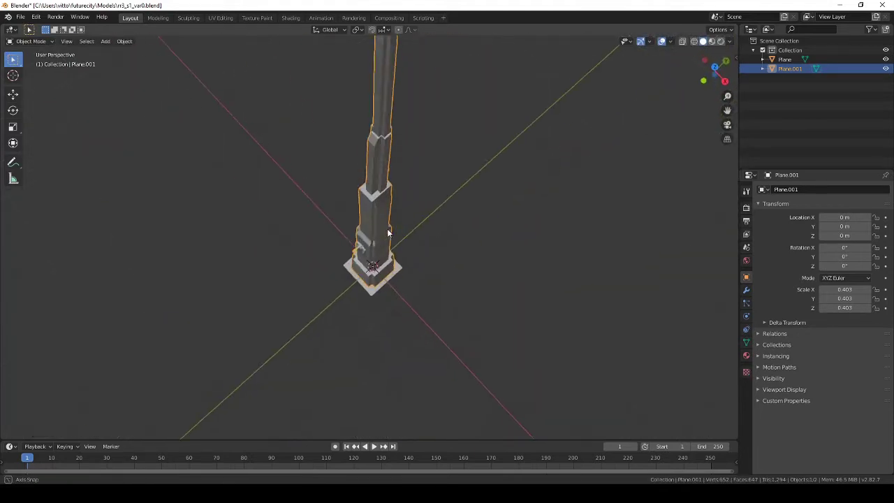
# - Loop-cut the upper tower and extrude an upper-tier face outward into a scaled arm
pyautogui.moveTo(398, 239)
pyautogui.mouseDown(button='middle')
pyautogui.moveTo(391, 247)
pyautogui.moveTo(320, 140)
pyautogui.mouseUp(button='middle')
pyautogui.scroll(3, 391, 247)
pyautogui.press('Tab')
pyautogui.hotkey('ctrl', 'r')
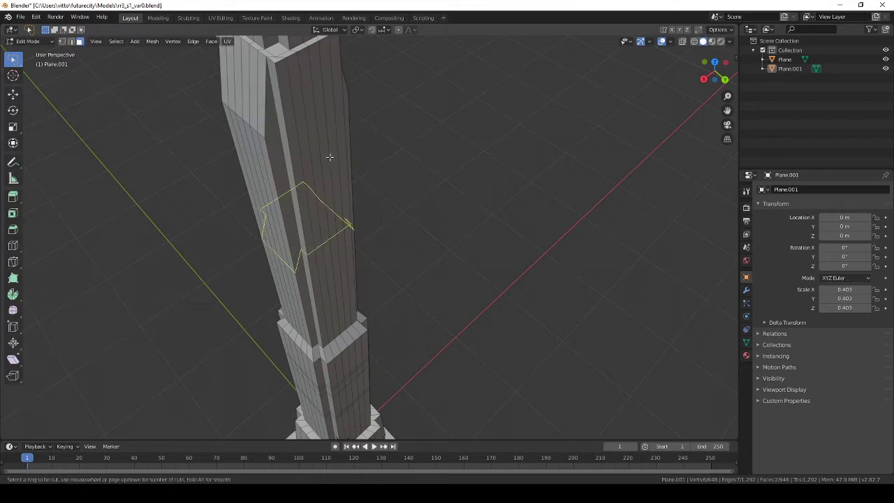
pyautogui.click(309, 122)
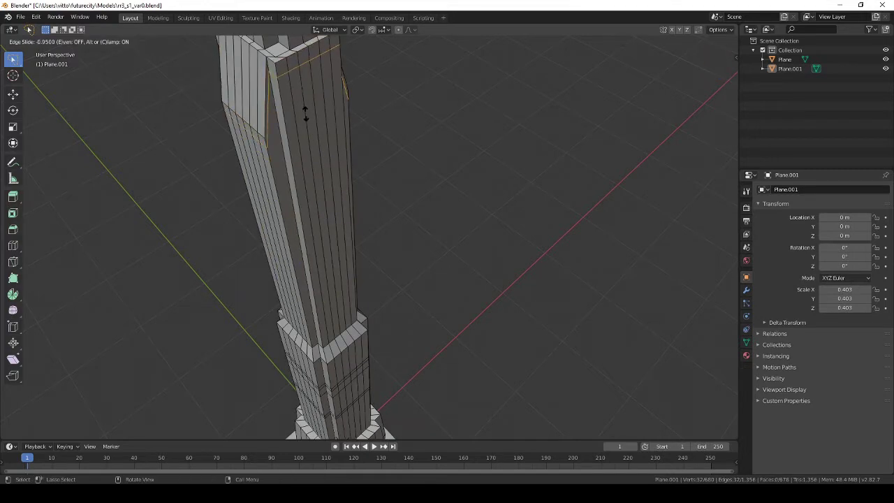
pyautogui.scroll(-4, 264, 225)
pyautogui.scroll(3, 263, 225)
pyautogui.scroll(2, 300, 189)
pyautogui.click(301, 190)
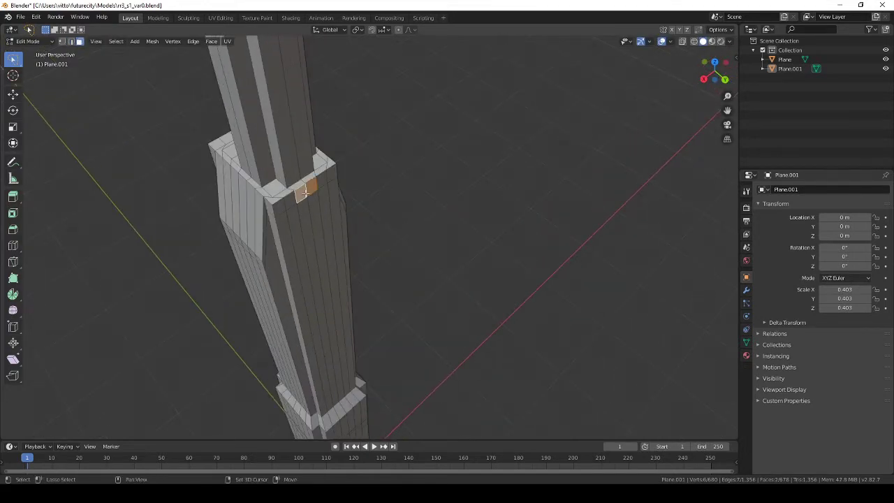
pyautogui.press('e')
pyautogui.press('s')
pyautogui.click(368, 185)
pyautogui.moveTo(368, 185); pyautogui.dragTo(339, 180, button='middle')
# - Scale the arm's end face and review the tower from overhead in Object Mode
pyautogui.scroll(-3, 363, 265)
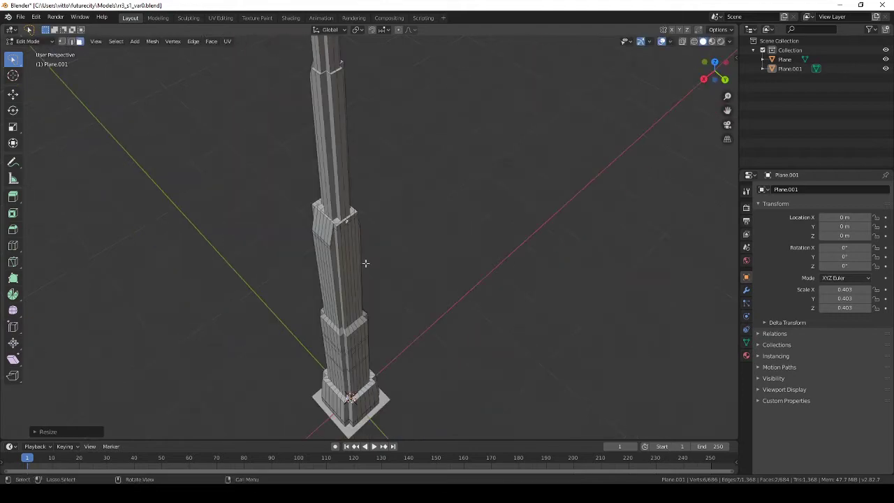
pyautogui.moveTo(363, 266)
pyautogui.mouseDown(button='middle')
pyautogui.moveTo(455, 272)
pyautogui.moveTo(381, 237)
pyautogui.mouseUp(button='middle')
pyautogui.scroll(3, 267, 174)
pyautogui.scroll(-2, 349, 245)
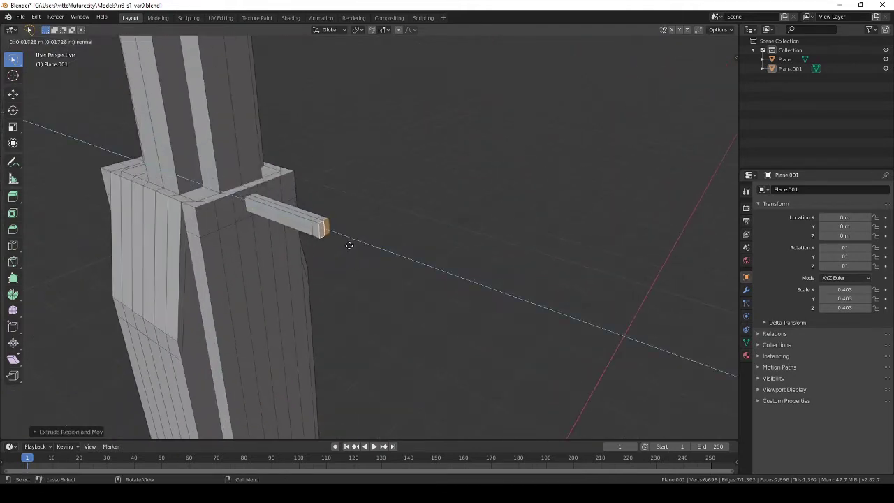
pyautogui.scroll(2, 230, 190)
pyautogui.moveTo(260, 184)
pyautogui.mouseDown(button='middle')
pyautogui.moveTo(256, 226)
pyautogui.moveTo(484, 192)
pyautogui.mouseUp(button='middle')
pyautogui.press('s')
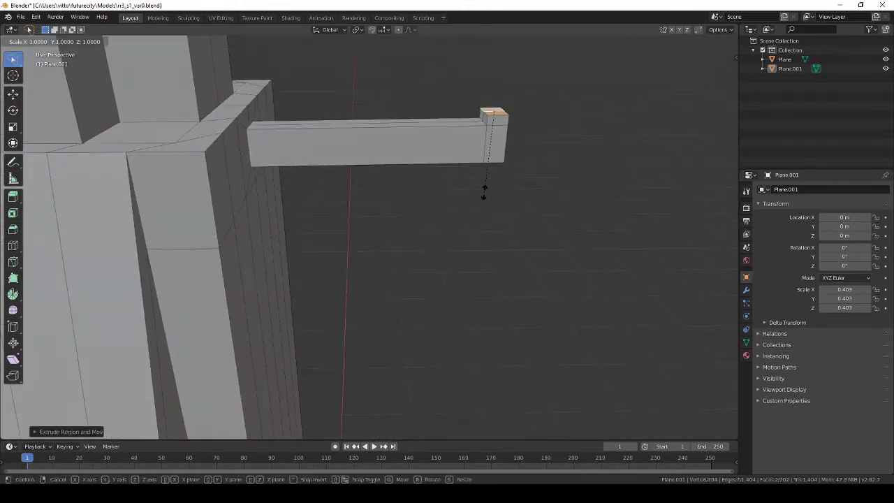
pyautogui.click(478, 175)
pyautogui.scroll(-3, 379, 239)
pyautogui.moveTo(380, 240)
pyautogui.mouseDown(button='middle')
pyautogui.moveTo(309, 289)
pyautogui.moveTo(359, 308)
pyautogui.moveTo(279, 282)
pyautogui.mouseUp(button='middle')
pyautogui.press('Tab')
pyautogui.scroll(3, 280, 282)
pyautogui.scroll(-4, 302, 224)
pyautogui.moveTo(302, 225)
pyautogui.mouseDown(button='middle')
pyautogui.moveTo(315, 249)
pyautogui.moveTo(319, 241)
pyautogui.moveTo(277, 221)
pyautogui.moveTo(308, 227)
pyautogui.mouseUp(button='middle')
# - Add another edge loop and extrude two tier-corner faces outward into a stub
pyautogui.press('Tab')
pyautogui.scroll(3, 319, 241)
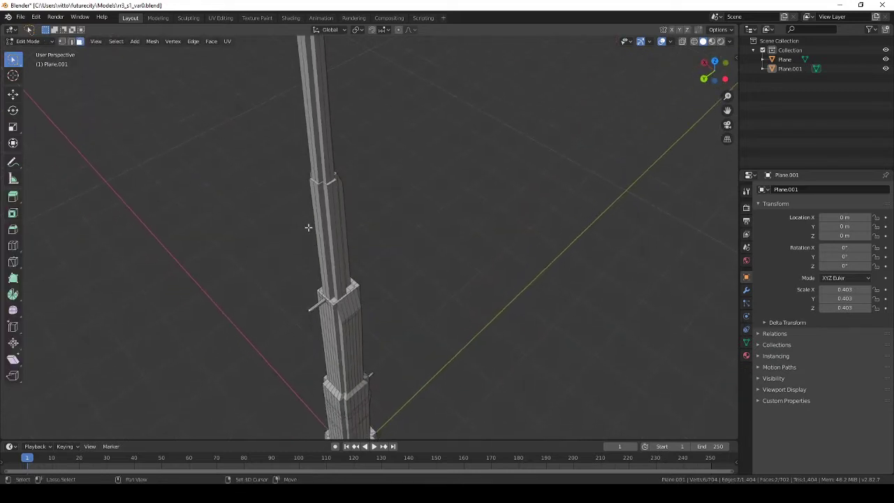
pyautogui.hotkey('ctrl', 'r')
pyautogui.click(325, 240)
pyautogui.moveTo(335, 166)
pyautogui.mouseDown(button='middle')
pyautogui.moveTo(552, 275)
pyautogui.moveTo(261, 166)
pyautogui.mouseUp(button='middle')
pyautogui.scroll(4, 329, 184)
pyautogui.click(79, 42)
pyautogui.click(296, 151)
pyautogui.keyDown('shift'); pyautogui.click(327, 145); pyautogui.keyUp('shift')
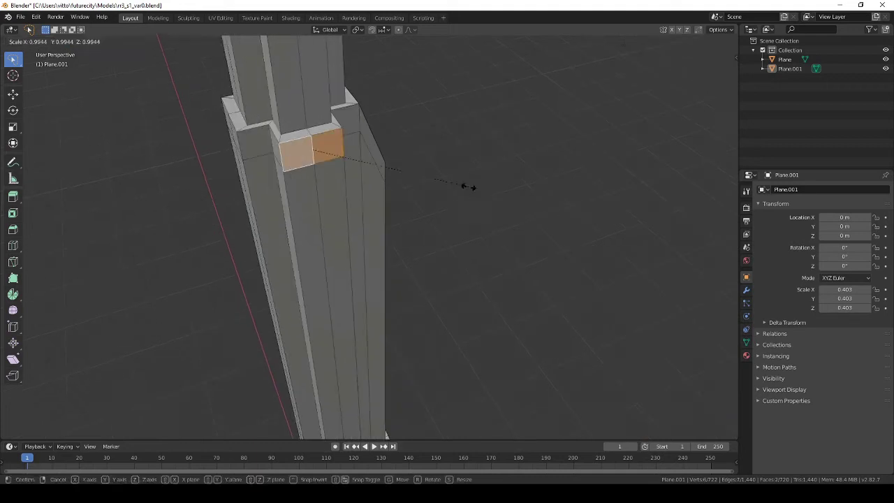
pyautogui.press('e')
pyautogui.press('Escape')
pyautogui.press('s')
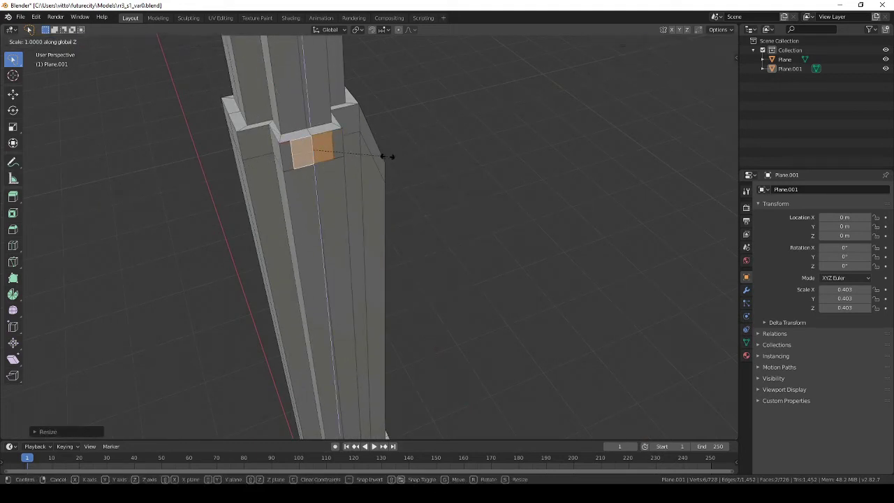
pyautogui.scroll(-5, 359, 153)
pyautogui.press('e')
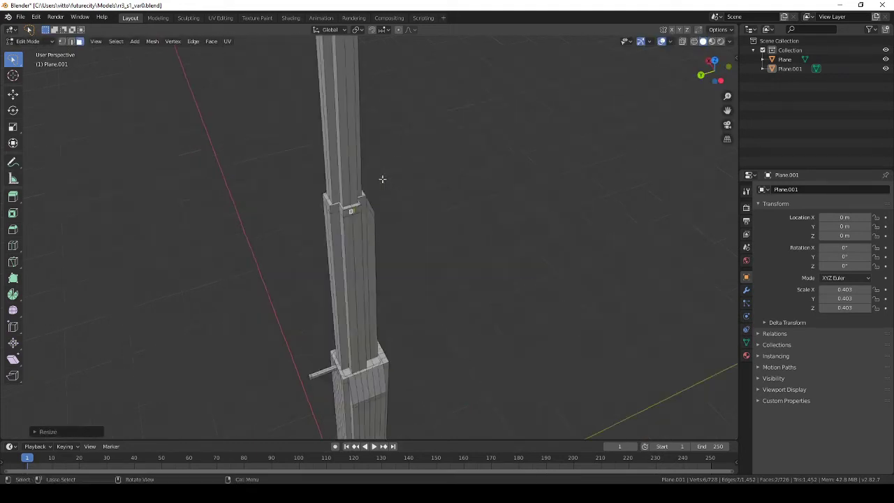
pyautogui.click(393, 249)
# - Scale the stub's end face along the Y axis
pyautogui.moveTo(393, 249)
pyautogui.mouseDown(button='middle')
pyautogui.moveTo(432, 309)
pyautogui.moveTo(428, 220)
pyautogui.moveTo(397, 283)
pyautogui.mouseUp(button='middle')
pyautogui.scroll(4, 429, 220)
pyautogui.scroll(4, 428, 220)
pyautogui.scroll(3, 404, 201)
pyautogui.press('s')
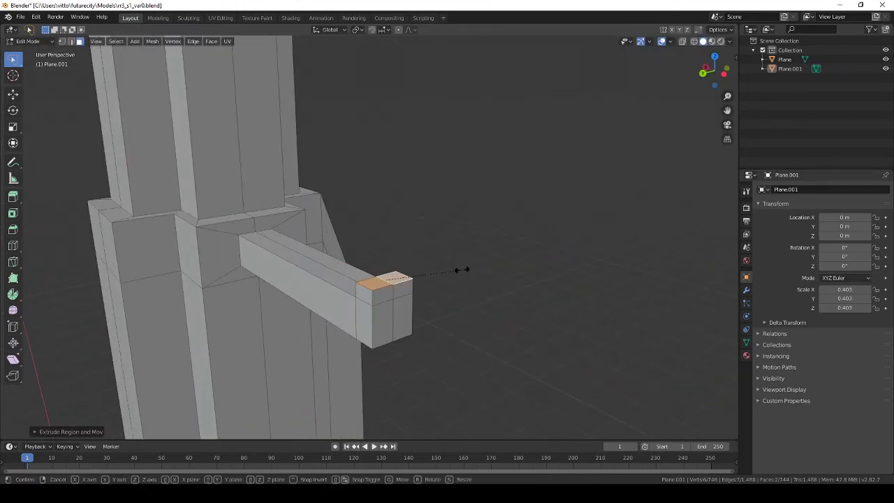
pyautogui.press('y')
pyautogui.click(423, 277)
pyautogui.press('Tab')
pyautogui.scroll(-5, 400, 275)
pyautogui.press('Tab')
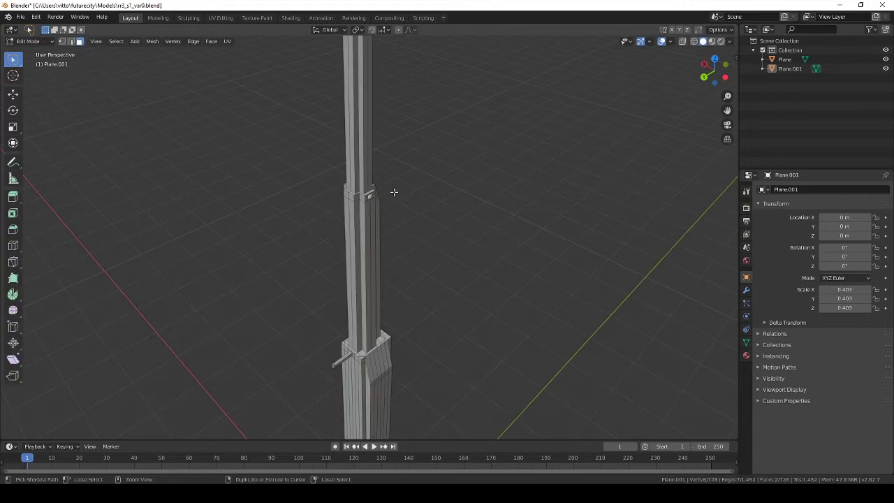
pyautogui.scroll(6, 296, 165)
pyautogui.rightClick(257, 129)
# - From the top view, extrude the left arm's end face outward into a small end block
pyautogui.scroll(-6, 263, 125)
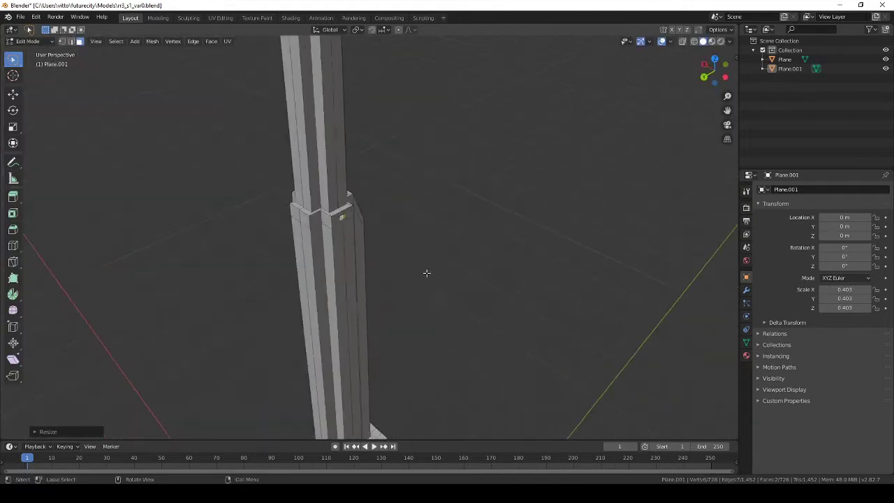
pyautogui.moveTo(424, 271); pyautogui.dragTo(391, 207, button='middle')
pyautogui.press('KP_7')
pyautogui.scroll(2, 418, 220)
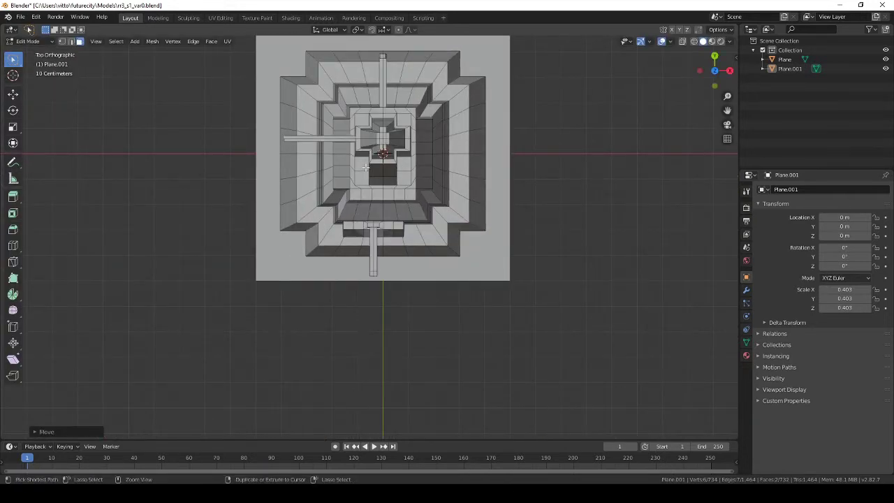
pyautogui.moveTo(365, 168); pyautogui.dragTo(395, 154, button='middle')
pyautogui.press('KP_7')
pyautogui.scroll(3, 371, 263)
pyautogui.scroll(3, 371, 263)
pyautogui.press('e')
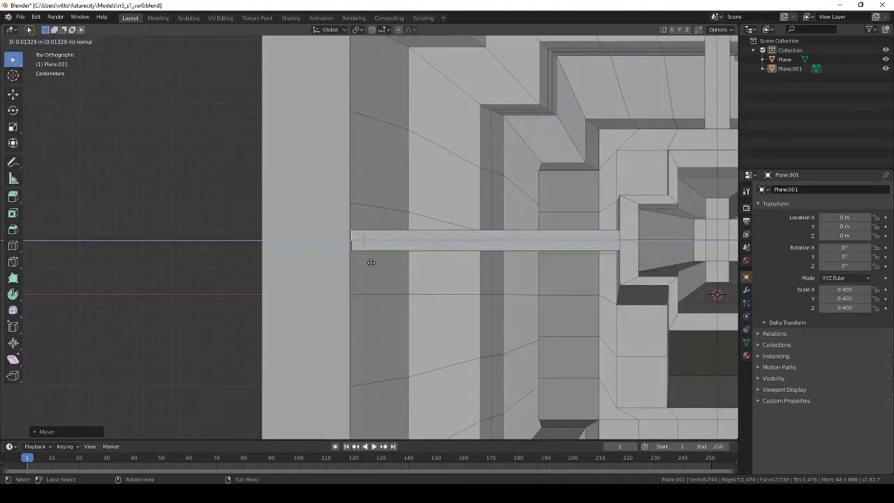
pyautogui.moveTo(392, 251); pyautogui.dragTo(409, 255, button='middle')
pyautogui.scroll(3, 369, 205)
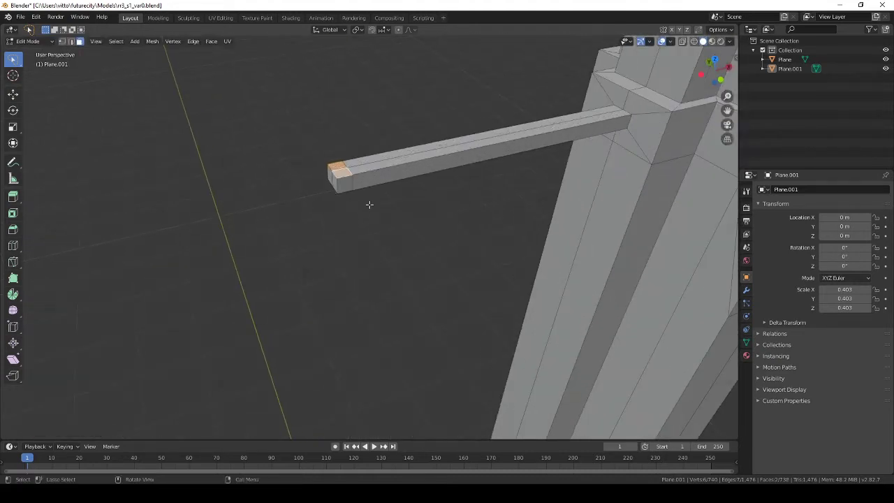
pyautogui.click(365, 181)
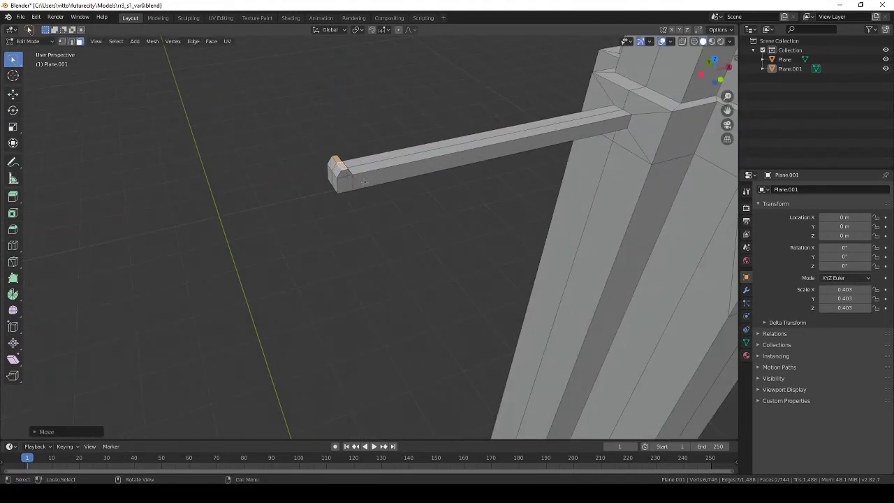
pyautogui.click(416, 184)
pyautogui.press('Tab')
# - Save the file as sr3_s1_var0.blend
pyautogui.moveTo(365, 196)
pyautogui.mouseDown(button='middle')
pyautogui.moveTo(433, 216)
pyautogui.moveTo(409, 289)
pyautogui.moveTo(452, 299)
pyautogui.moveTo(369, 229)
pyautogui.moveTo(471, 235)
pyautogui.moveTo(269, 242)
pyautogui.mouseUp(button='middle')
pyautogui.scroll(-5, 433, 215)
pyautogui.hotkey('ctrl', 's')
pyautogui.scroll(-2, 471, 235)
pyautogui.press('Tab')
pyautogui.scroll(3, 383, 177)
# - Add two edge loops on the upper shaft, one near the tower top
pyautogui.scroll(2, 368, 167)
pyautogui.hotkey('ctrl', 'r')
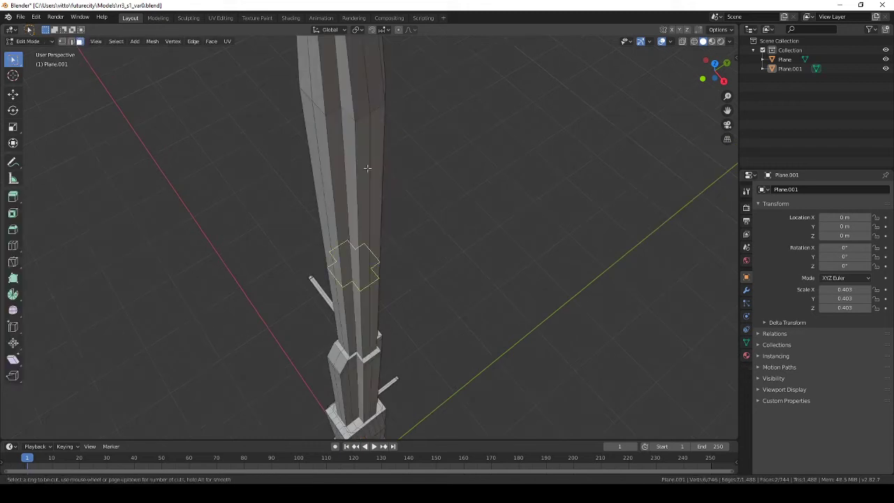
pyautogui.click(367, 168)
pyautogui.rightClick(370, 162)
pyautogui.hotkey('ctrl', 'r')
pyautogui.click(370, 98)
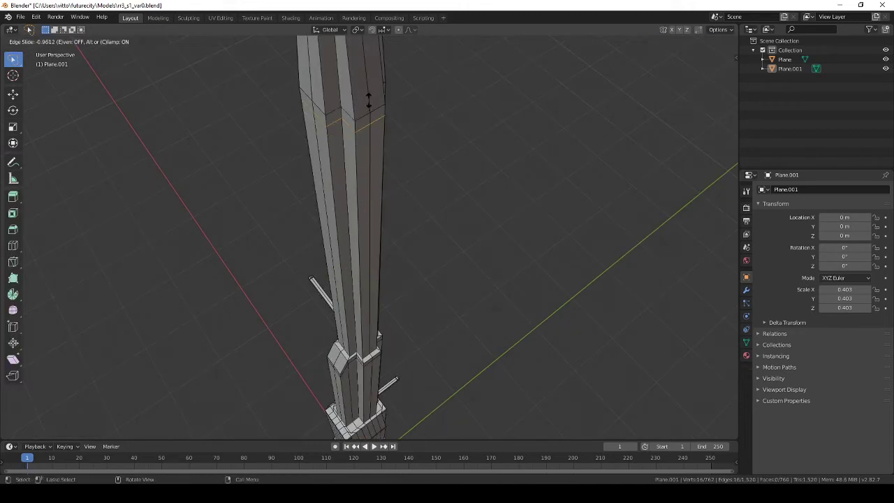
# - Scale the selected shaft face and move it into place, working from the right view
pyautogui.click(419, 116)
pyautogui.scroll(2, 409, 119)
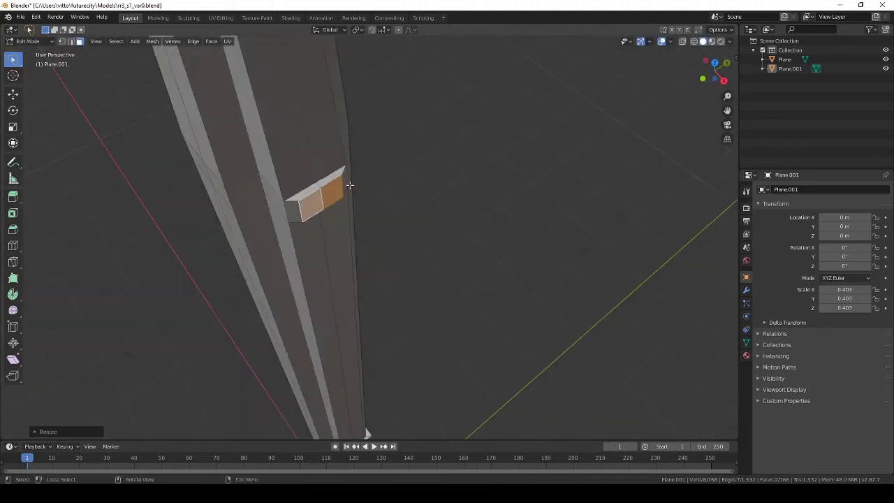
pyautogui.scroll(2, 409, 118)
pyautogui.press('s')
pyautogui.press('KP_3')
pyautogui.press('KP_Decimal')
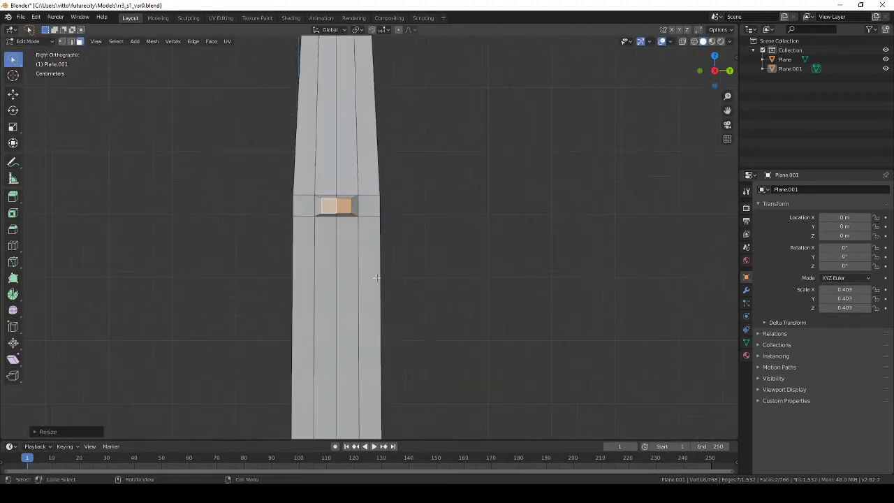
pyautogui.click(386, 225)
pyautogui.moveTo(386, 225)
pyautogui.mouseDown(button='middle')
pyautogui.moveTo(359, 219)
pyautogui.moveTo(369, 202)
pyautogui.moveTo(389, 230)
pyautogui.mouseUp(button='middle')
# - Extrude the face outward and shrink it along X into a thin arm
pyautogui.press('Tab')
pyautogui.press('Tab')
pyautogui.press('KP_Decimal')
pyautogui.press('e')
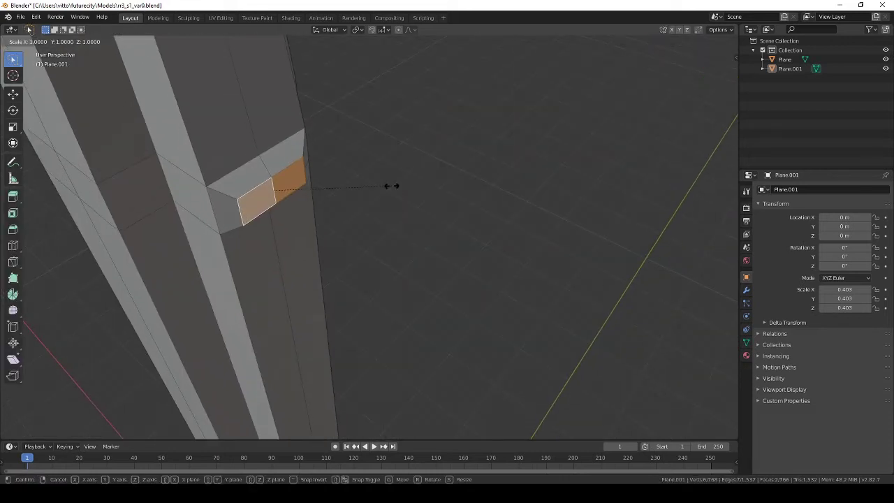
pyautogui.rightClick(391, 185)
pyautogui.press('s')
pyautogui.press('x')
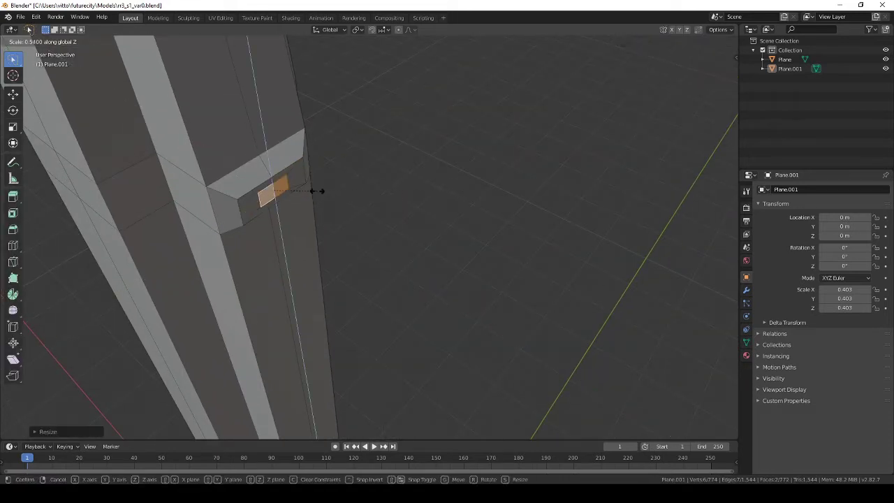
pyautogui.click(315, 192)
# - Inspect the new arm from the top view and from orbiting angles around the tower
pyautogui.press('Home')
pyautogui.press('KP_7')
pyautogui.scroll(3, 414, 246)
pyautogui.scroll(-4, 431, 251)
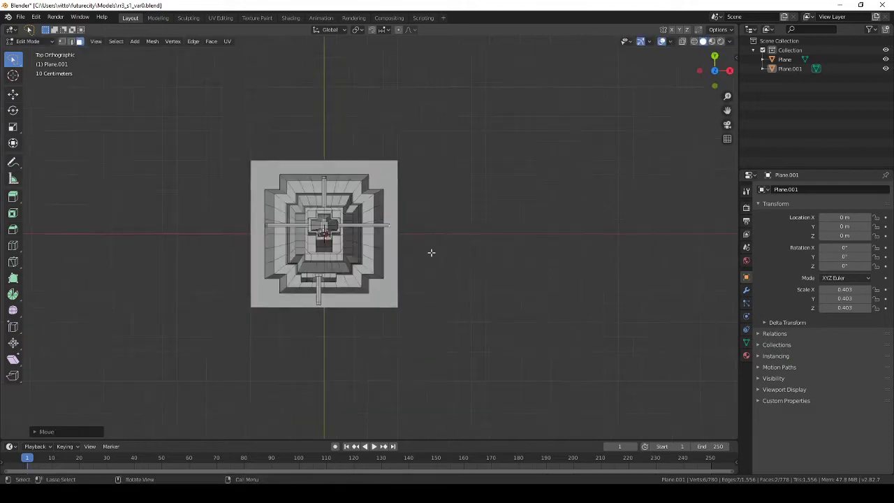
pyautogui.moveTo(430, 251)
pyautogui.mouseDown(button='middle')
pyautogui.moveTo(397, 271)
pyautogui.moveTo(408, 231)
pyautogui.moveTo(403, 110)
pyautogui.mouseUp(button='middle')
pyautogui.press('Tab')
pyautogui.press('KP_7')
pyautogui.press('Tab')
pyautogui.scroll(-5, 414, 253)
pyautogui.scroll(3, 402, 110)
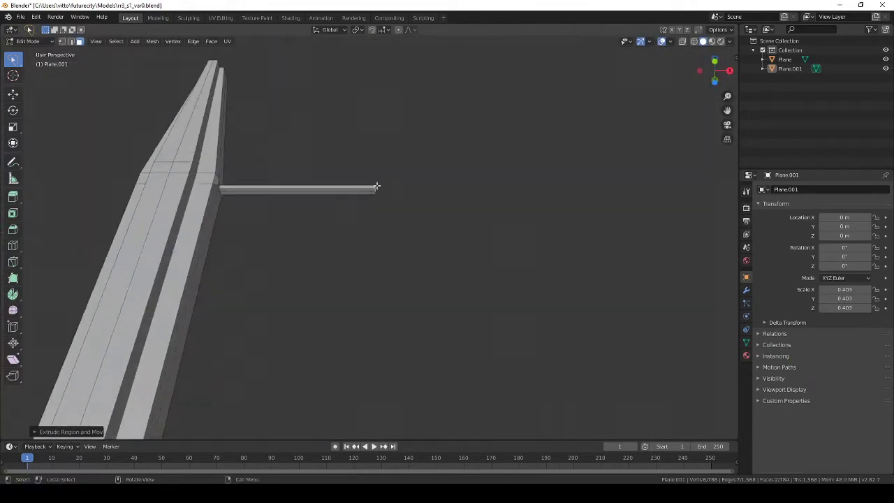
pyautogui.scroll(3, 365, 266)
pyautogui.moveTo(365, 266); pyautogui.dragTo(307, 355, button='middle')
pyautogui.scroll(4, 308, 356)
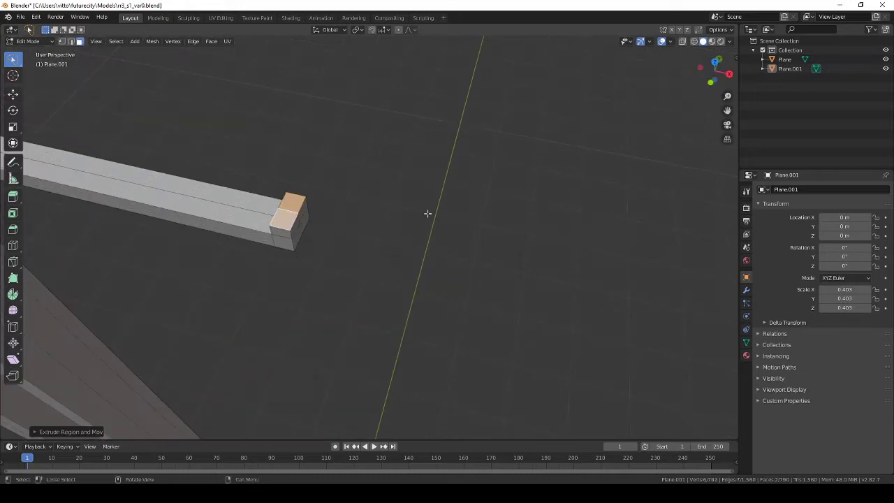
pyautogui.press('Tab')
pyautogui.scroll(-2, 343, 213)
pyautogui.scroll(-5, 317, 248)
pyautogui.scroll(-3, 386, 290)
# - Save the Blender file and show the Material Properties panel
pyautogui.hotkey('ctrl', 's')
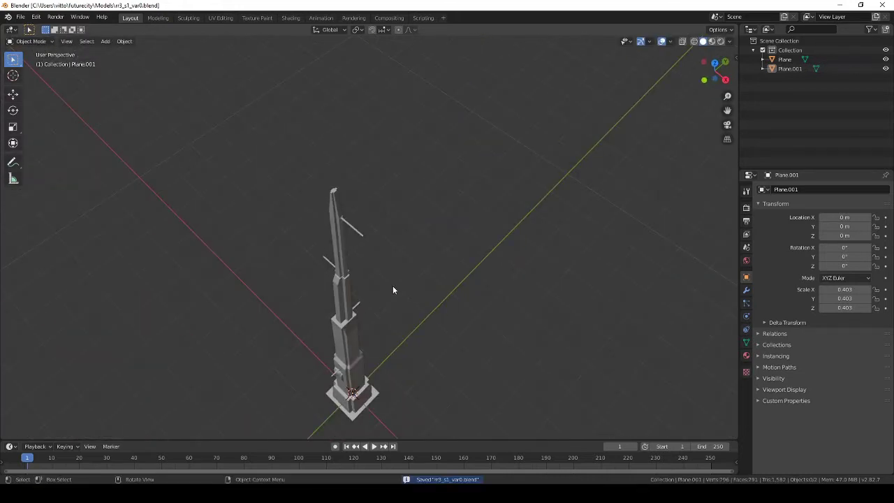
pyautogui.scroll(2, 403, 220)
pyautogui.scroll(2, 357, 381)
pyautogui.click(746, 354)
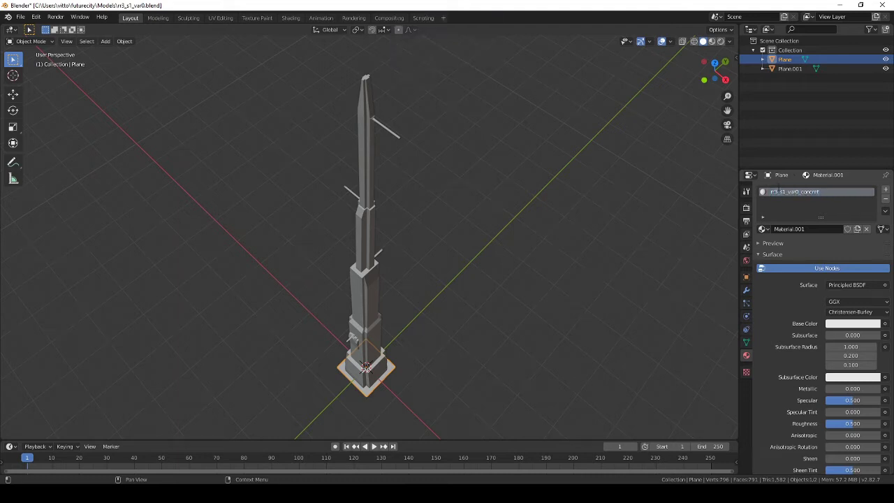
pyautogui.hotkey('ctrl', 's')
# - Select the tower, enter Edit Mode and switch to the right orthographic view
pyautogui.click(354, 294)
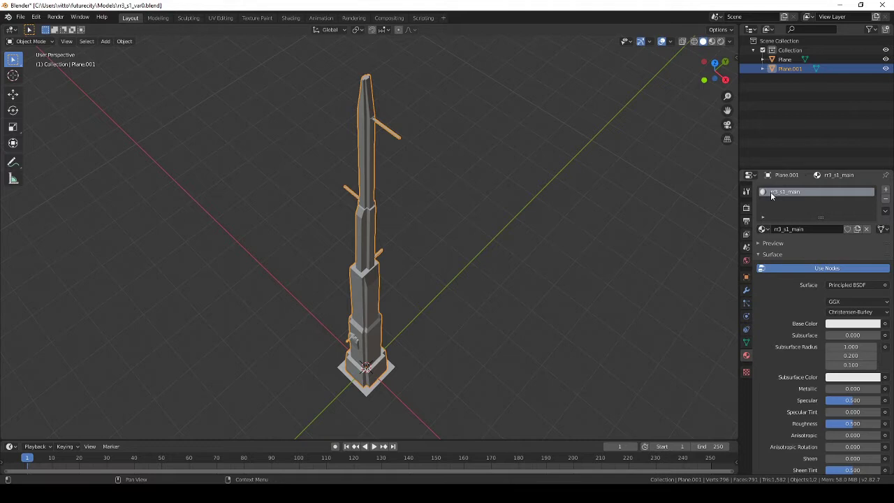
pyautogui.scroll(1, 368, 183)
pyautogui.scroll(1, 357, 217)
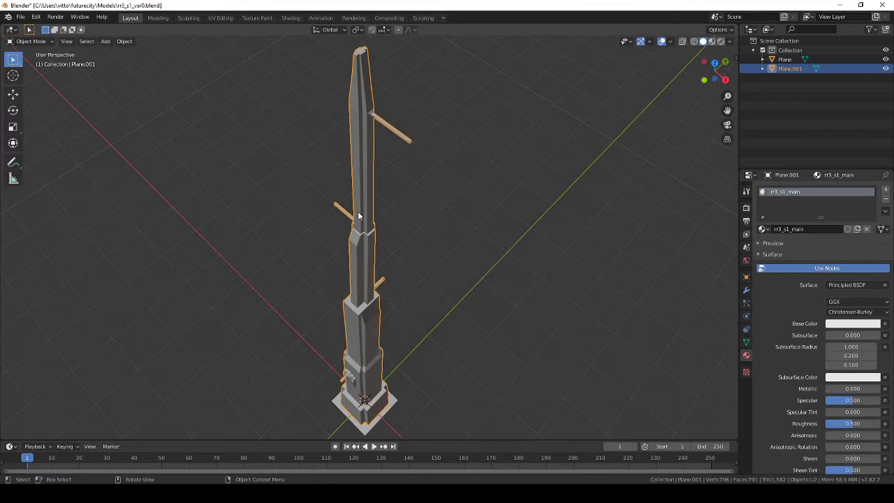
pyautogui.press('Tab')
pyautogui.press('KP_3')
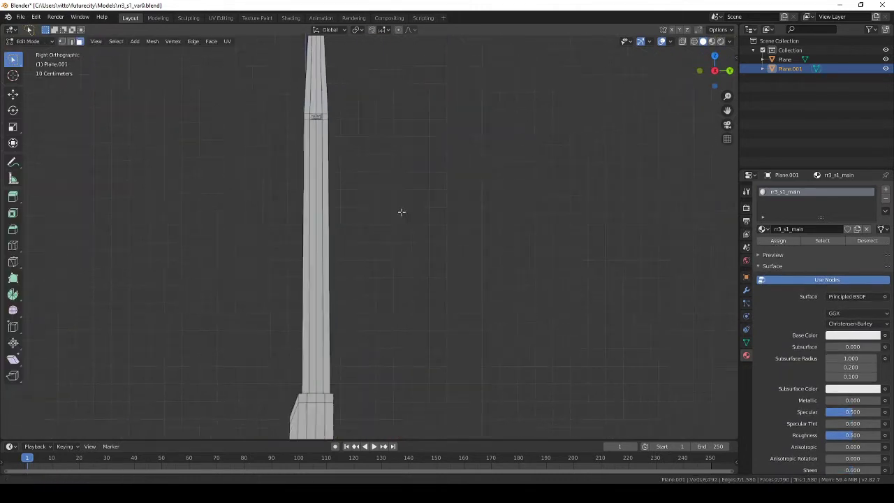
# - Box-select tower faces from the right view, leaving out the arm junction
pyautogui.scroll(2, 327, 192)
pyautogui.press('b')
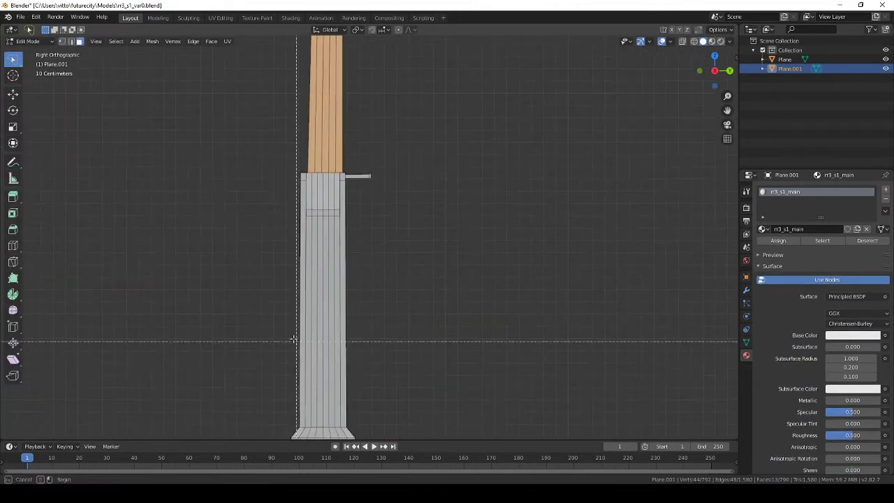
pyautogui.moveTo(398, 330); pyautogui.dragTo(355, 337, button='middle')
pyautogui.press('KP_3')
pyautogui.press('b')
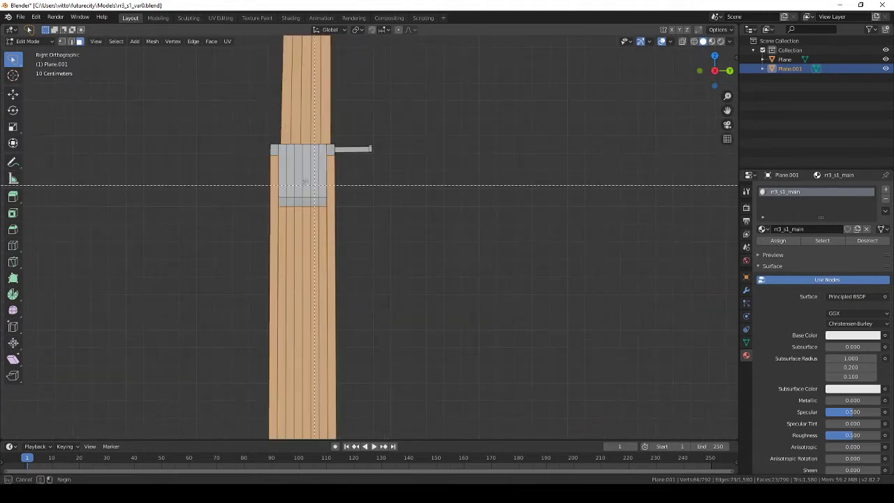
pyautogui.moveTo(285, 161); pyautogui.dragTo(321, 190)
# - Add a new material slot named rr3_s1_windows with a pale yellow base colour
pyautogui.click(885, 189)
pyautogui.click(810, 247)
pyautogui.doubleClick(794, 201)
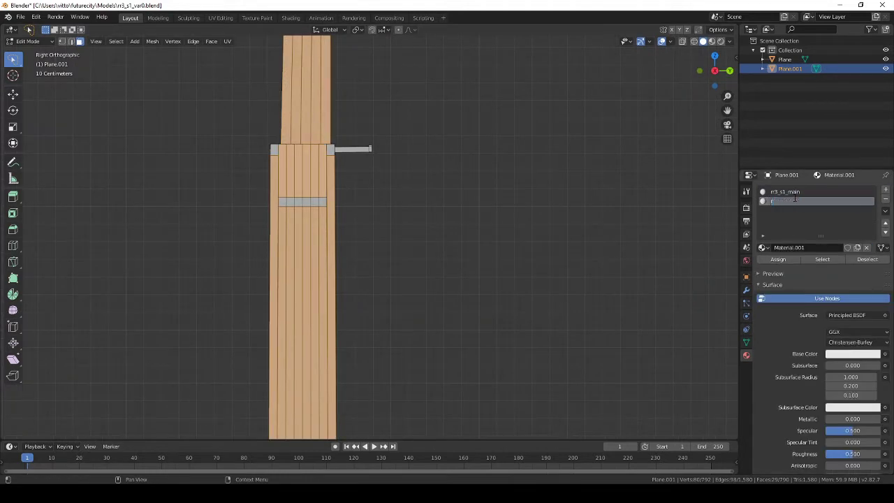
pyautogui.click(852, 353)
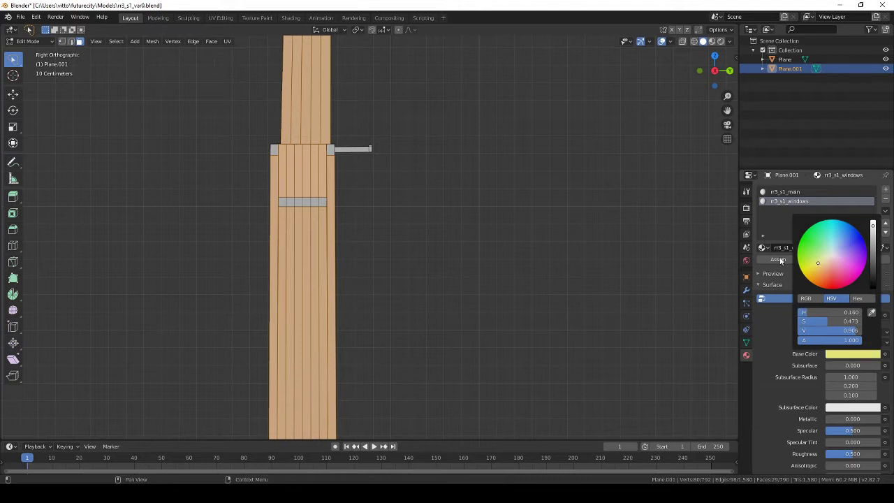
# - Clear the selection and box-select a fresh band of tower faces from the right view
pyautogui.hotkey('alt', 'a')
pyautogui.press('b')
pyautogui.scroll(-3, 327, 323)
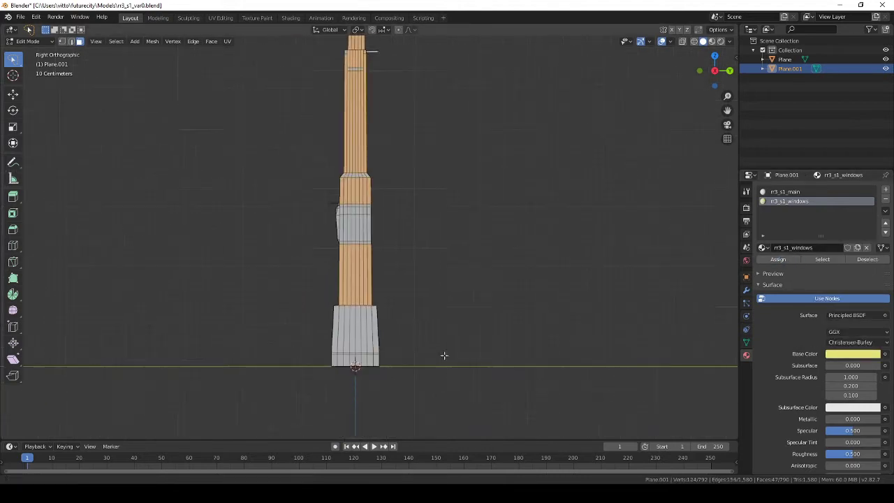
pyautogui.scroll(3, 327, 323)
pyautogui.moveTo(327, 323); pyautogui.dragTo(355, 189, button='middle')
pyautogui.press('KP_3')
pyautogui.press('b')
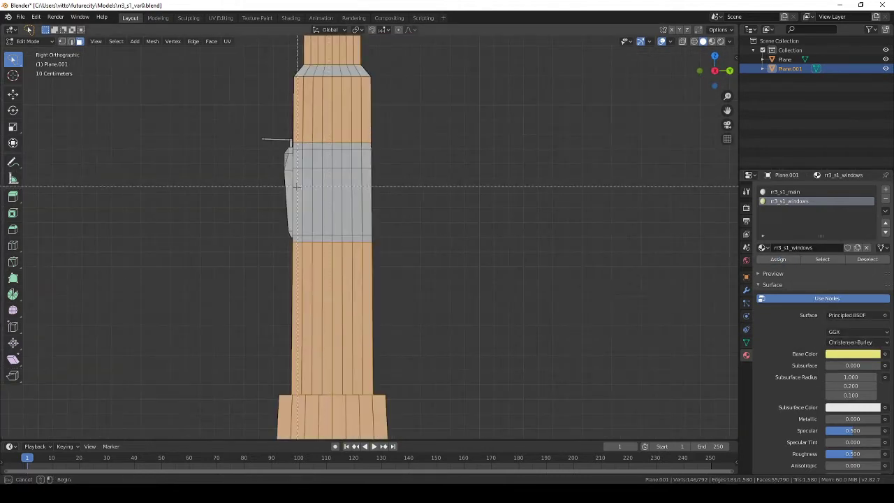
pyautogui.moveTo(300, 157); pyautogui.dragTo(383, 186, button='middle')
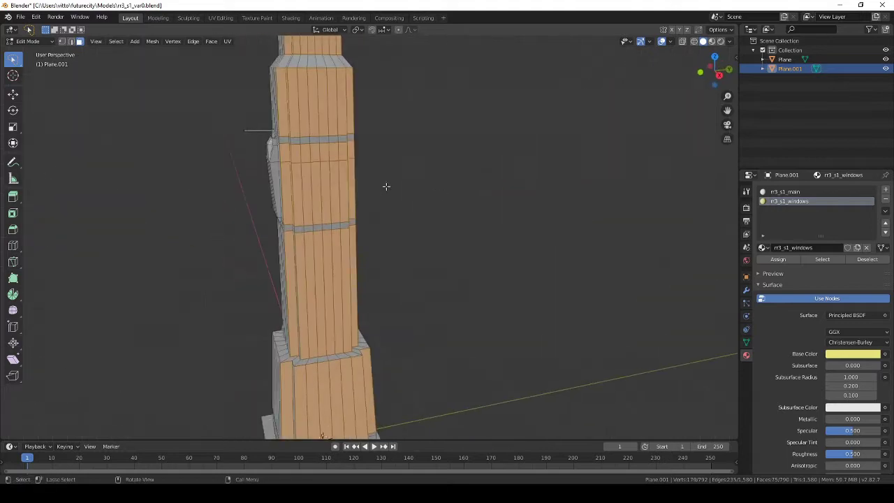
pyautogui.press('KP_3')
pyautogui.scroll(-3, 364, 240)
pyautogui.moveTo(364, 240); pyautogui.dragTo(352, 349, button='middle')
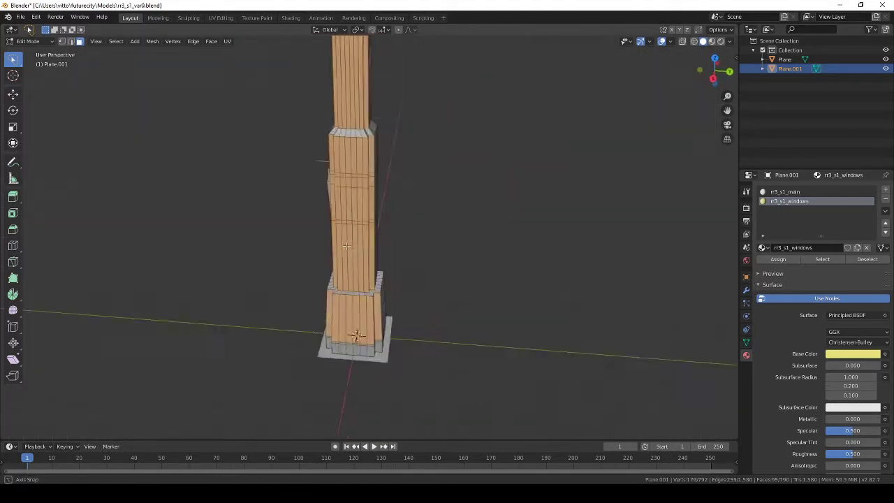
pyautogui.moveTo(334, 253); pyautogui.dragTo(415, 236, button='middle')
pyautogui.scroll(3, 415, 236)
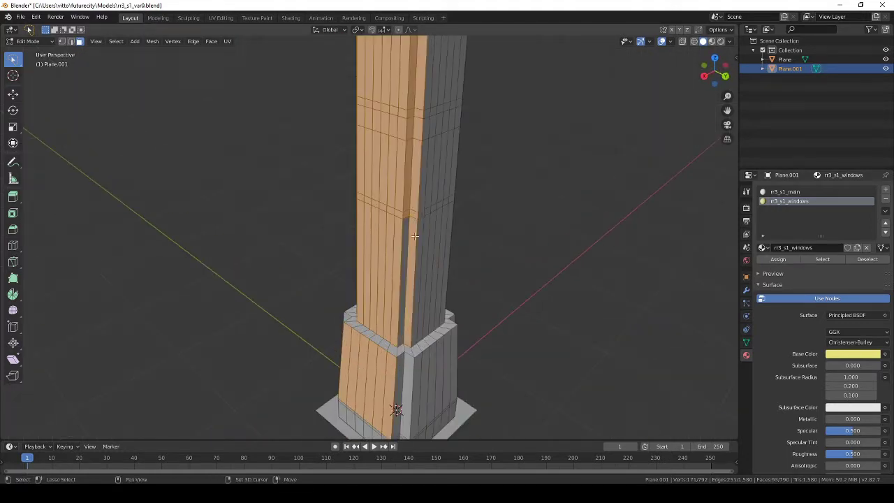
# - Select the vertical strip of faces down the tower's corner
pyautogui.click(411, 193)
pyautogui.keyDown('alt'); pyautogui.click(409, 192); pyautogui.keyUp('alt')
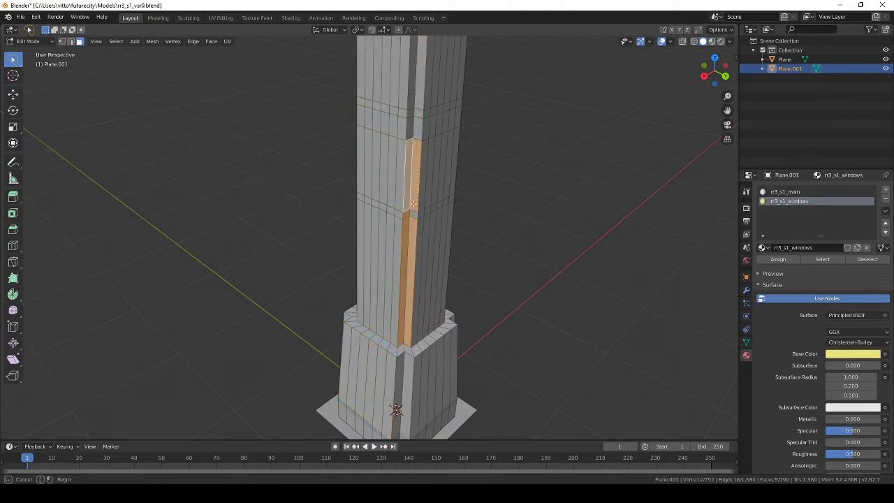
pyautogui.moveTo(413, 203); pyautogui.dragTo(405, 180, button='middle')
pyautogui.scroll(-4, 399, 272)
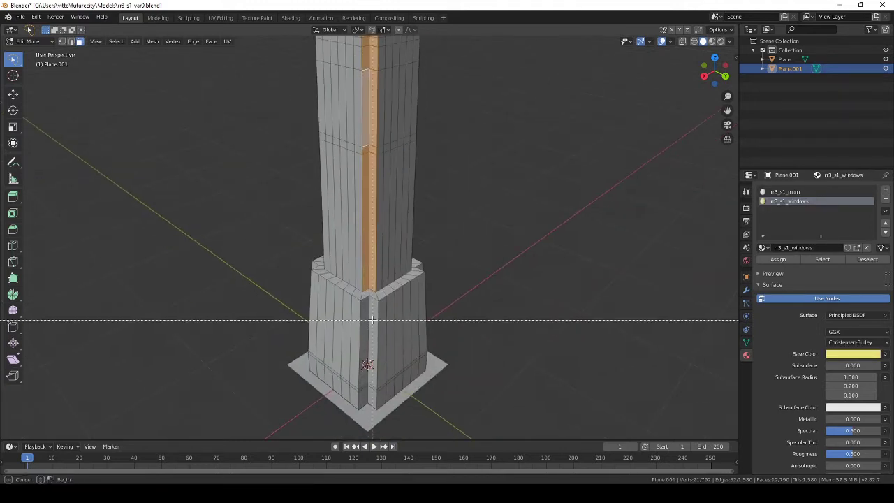
# - Make r3_s1_main the active slot and switch the viewport to Material Preview shading
pyautogui.click(785, 191)
pyautogui.press('z')
pyautogui.click(453, 150)
pyautogui.moveTo(453, 150)
pyautogui.keyDown('shift'); pyautogui.mouseDown(button='middle')
pyautogui.moveTo(348, 205)
pyautogui.moveTo(325, 168)
pyautogui.mouseUp(button='middle'); pyautogui.keyUp('shift')
# - Select a vertical strip of tower faces and inspect it from side and perspective views
pyautogui.hotkey('ctrl', 'r')
pyautogui.keyDown('alt'); pyautogui.click(352, 219); pyautogui.keyUp('alt')
pyautogui.scroll(3, 325, 168)
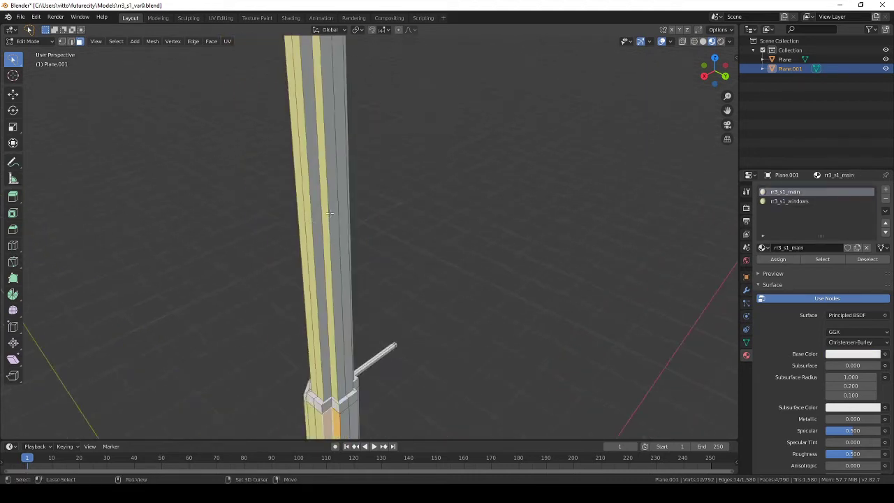
pyautogui.scroll(-3, 423, 241)
pyautogui.moveTo(423, 241)
pyautogui.mouseDown(button='middle')
pyautogui.moveTo(467, 252)
pyautogui.moveTo(428, 226)
pyautogui.mouseUp(button='middle')
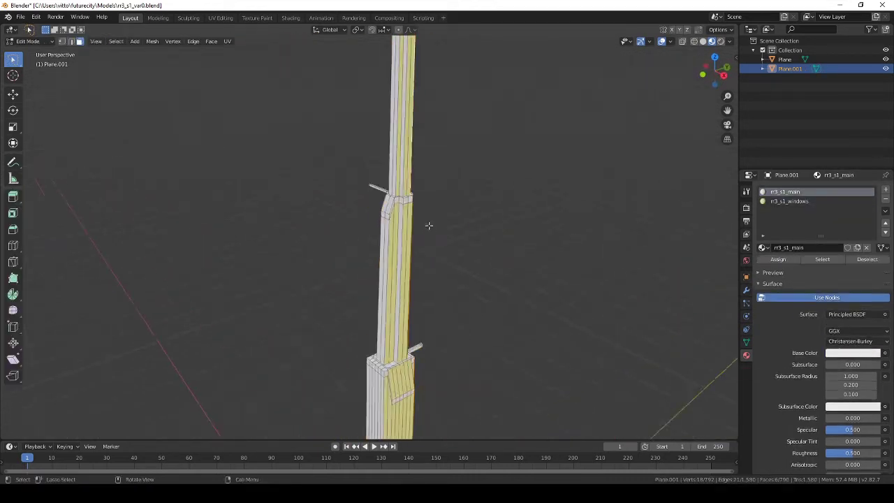
pyautogui.scroll(3, 405, 246)
pyautogui.scroll(-3, 404, 247)
pyautogui.moveTo(377, 257); pyautogui.dragTo(355, 361, button='middle')
pyautogui.scroll(3, 355, 361)
pyautogui.press('KP_3')
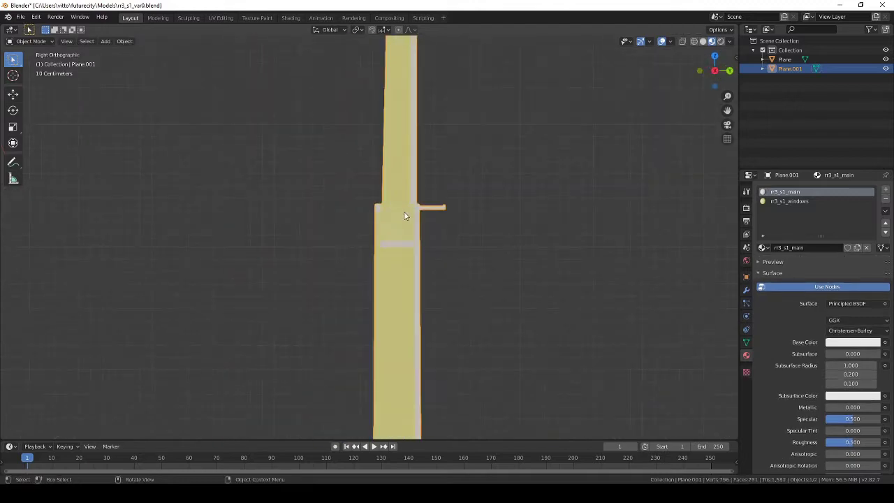
pyautogui.click(379, 220)
pyautogui.moveTo(379, 221); pyautogui.dragTo(331, 274, button='middle')
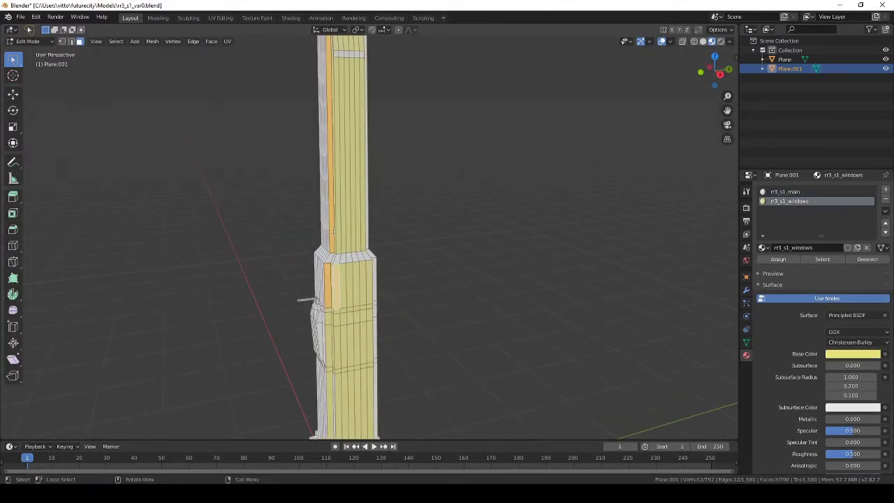
pyautogui.moveTo(333, 231)
pyautogui.mouseDown(button='middle')
pyautogui.moveTo(356, 272)
pyautogui.moveTo(317, 256)
pyautogui.mouseUp(button='middle')
pyautogui.scroll(-2, 369, 285)
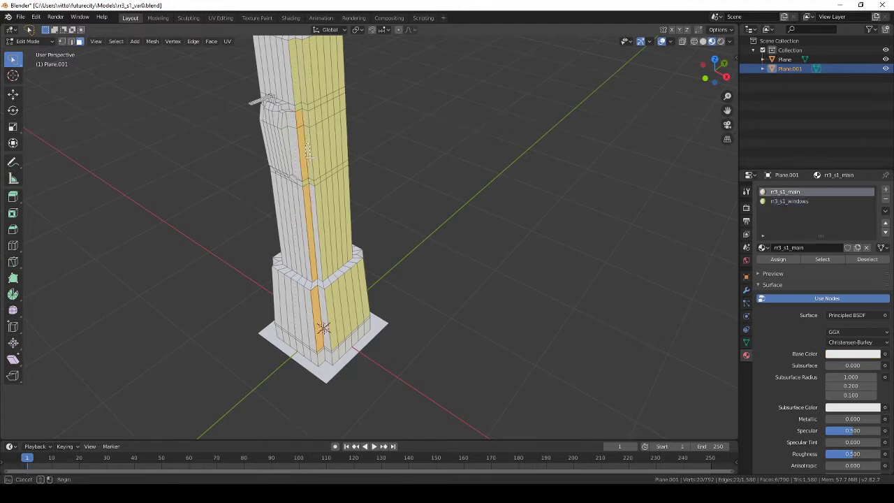
# - Switch between the r3_s1_main and r3_s1_windows slots, preview the layout, and save the file
pyautogui.click(784, 191)
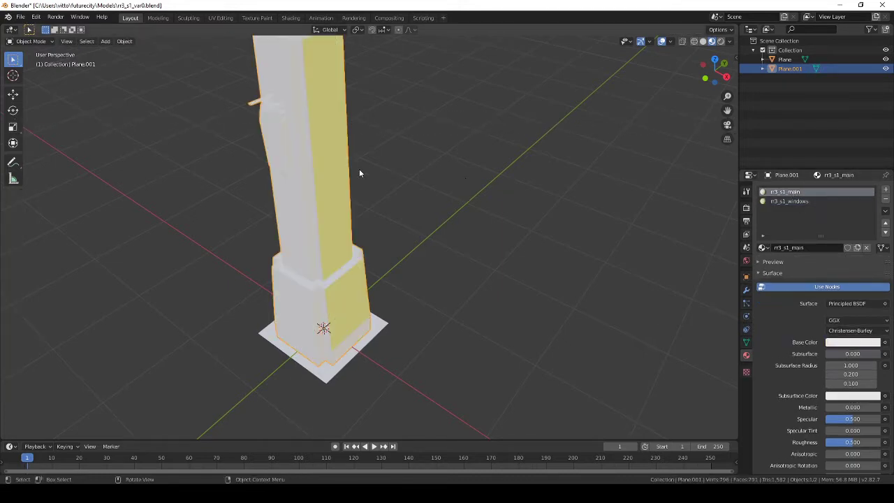
pyautogui.press('Tab')
pyautogui.moveTo(359, 168)
pyautogui.mouseDown(button='middle')
pyautogui.moveTo(324, 150)
pyautogui.moveTo(395, 189)
pyautogui.moveTo(361, 224)
pyautogui.moveTo(377, 209)
pyautogui.moveTo(482, 261)
pyautogui.moveTo(223, 183)
pyautogui.moveTo(349, 148)
pyautogui.mouseUp(button='middle')
pyautogui.press('Tab')
pyautogui.click(377, 210)
pyautogui.press('Tab')
pyautogui.press('Tab')
pyautogui.click(785, 192)
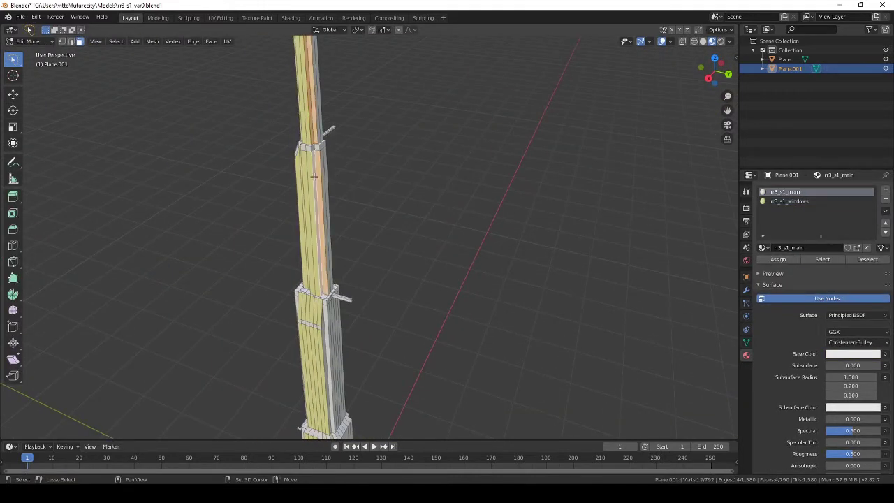
pyautogui.click(789, 201)
pyautogui.press('Tab')
pyautogui.hotkey('ctrl', 's')
pyautogui.moveTo(686, 249)
pyautogui.mouseDown(button='middle')
pyautogui.moveTo(346, 172)
pyautogui.moveTo(370, 279)
pyautogui.mouseUp(button='middle')
pyautogui.press('KP_1')
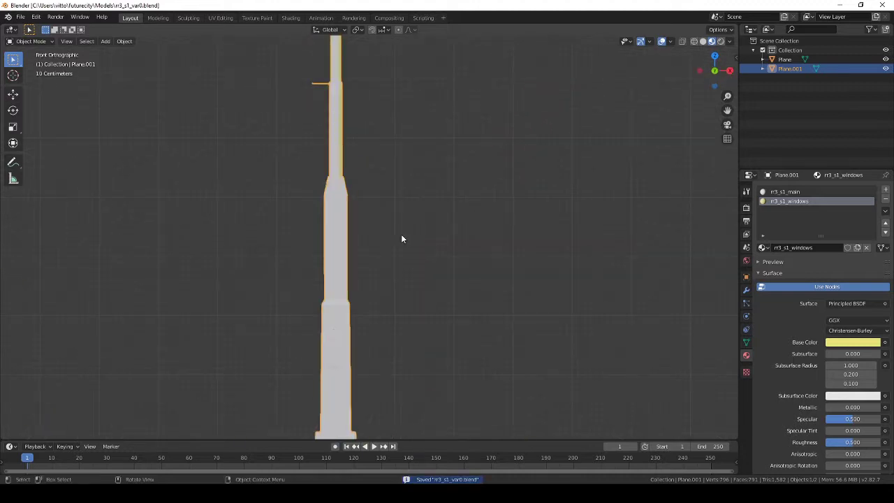
# - Box-select the upper tower section's faces in front view and assign r3_s1_windows to them
pyautogui.press('Tab')
pyautogui.press('b')
pyautogui.moveTo(331, 320); pyautogui.dragTo(307, 150)
pyautogui.scroll(2, 377, 259)
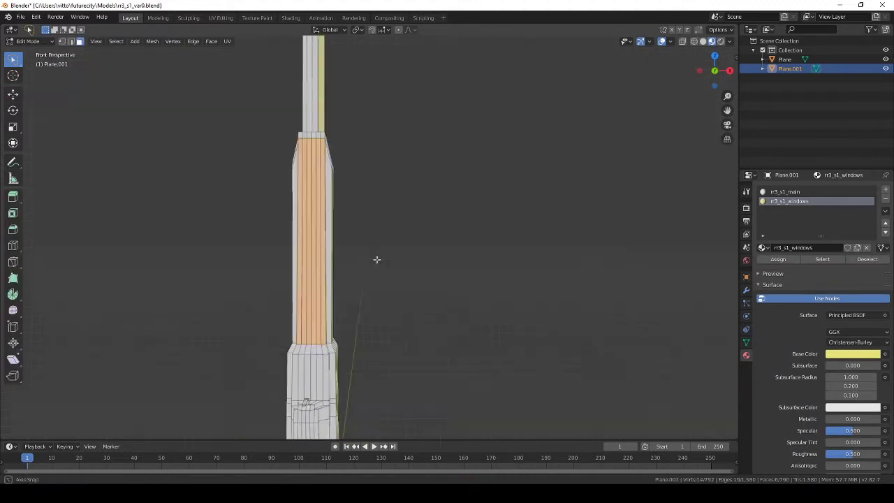
pyautogui.moveTo(377, 259); pyautogui.dragTo(338, 219, button='middle')
pyautogui.press('KP_1')
pyautogui.keyDown('shift'); pyautogui.scroll(5, 320, 210); pyautogui.keyUp('shift')
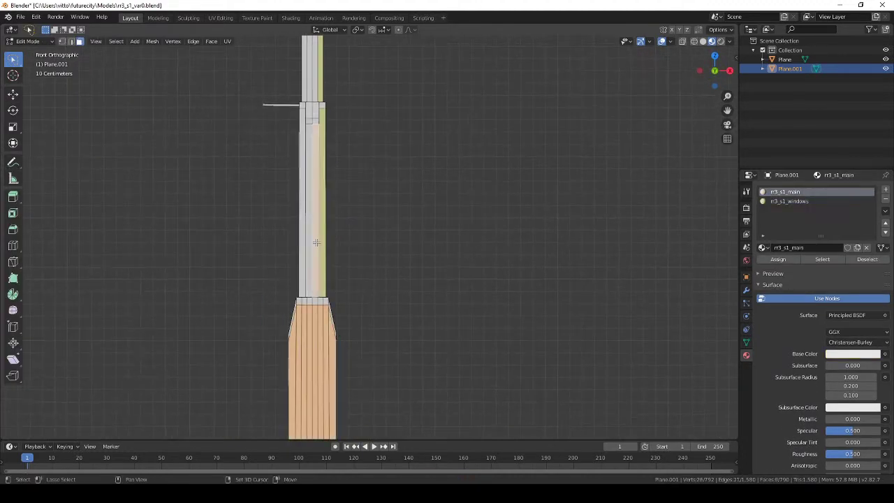
pyautogui.scroll(-2, 317, 121)
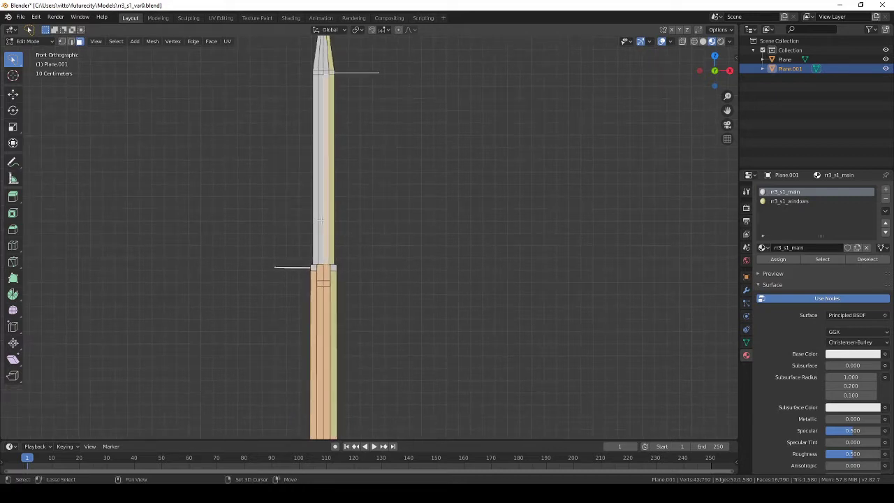
pyautogui.click(789, 201)
pyautogui.click(777, 259)
pyautogui.press('Tab')
# - Select the top, middle and lower section faces and assign r3_s1_windows to them
pyautogui.scroll(2, 377, 210)
pyautogui.press('Tab')
pyautogui.scroll(3, 374, 205)
pyautogui.press('b')
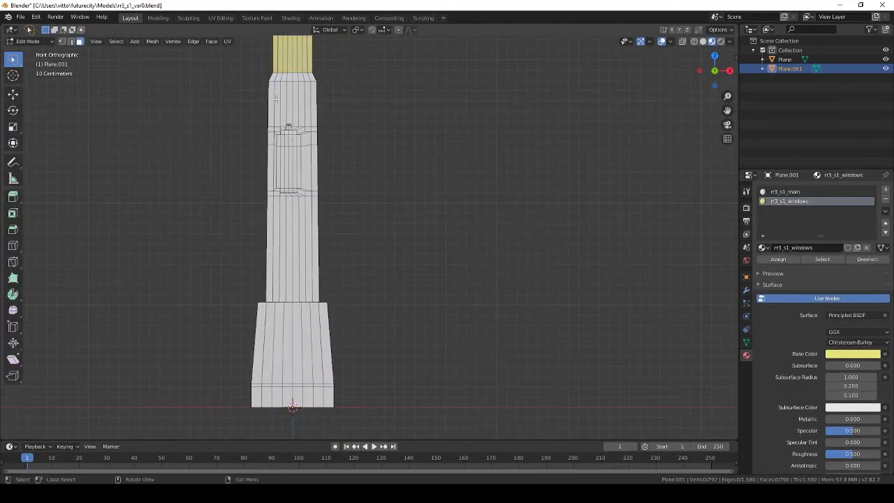
pyautogui.moveTo(279, 97); pyautogui.dragTo(310, 115)
pyautogui.moveTo(310, 114); pyautogui.dragTo(293, 174, button='middle')
pyautogui.press('KP_1')
pyautogui.press('b')
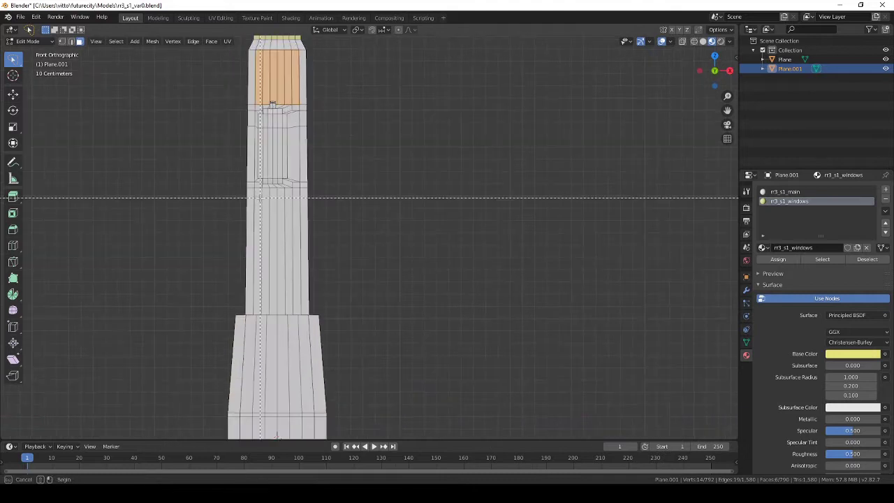
pyautogui.moveTo(302, 308); pyautogui.dragTo(298, 310)
pyautogui.moveTo(305, 377); pyautogui.dragTo(306, 378)
pyautogui.click(777, 259)
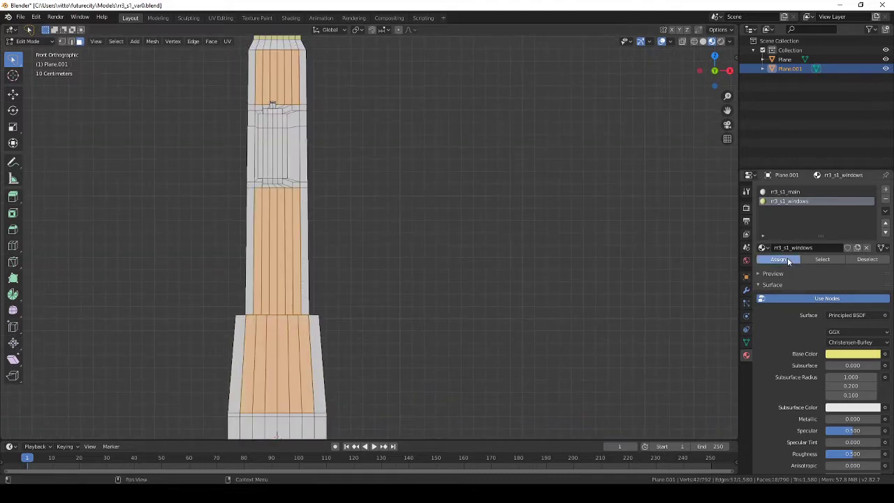
pyautogui.press('Tab')
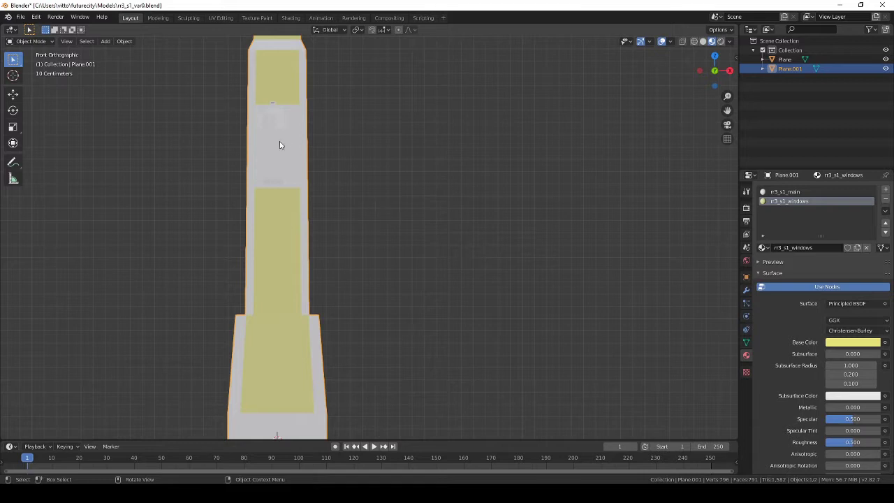
# - Select the recessed door panel faces and the narrow window face beside the door
pyautogui.press('Tab')
pyautogui.moveTo(280, 145)
pyautogui.mouseDown(button='middle')
pyautogui.moveTo(446, 265)
pyautogui.moveTo(354, 236)
pyautogui.mouseUp(button='middle')
pyautogui.scroll(3, 446, 266)
pyautogui.click(354, 236)
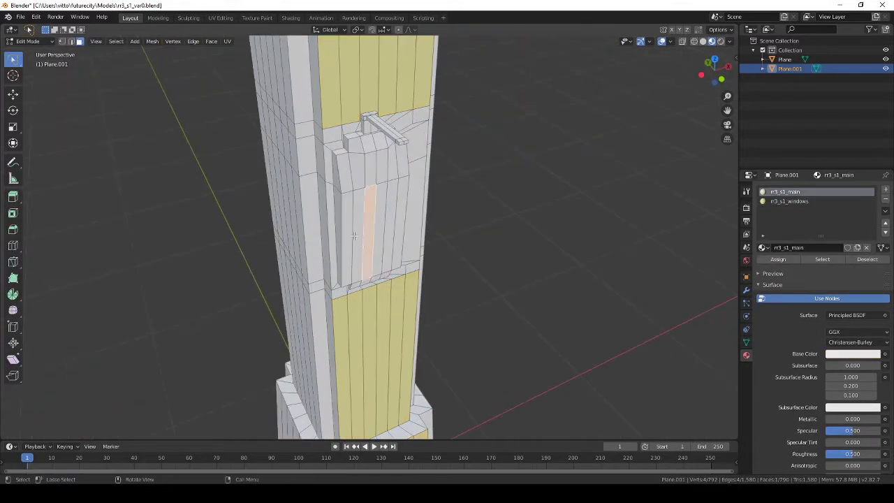
pyautogui.moveTo(347, 168); pyautogui.dragTo(247, 148, button='middle')
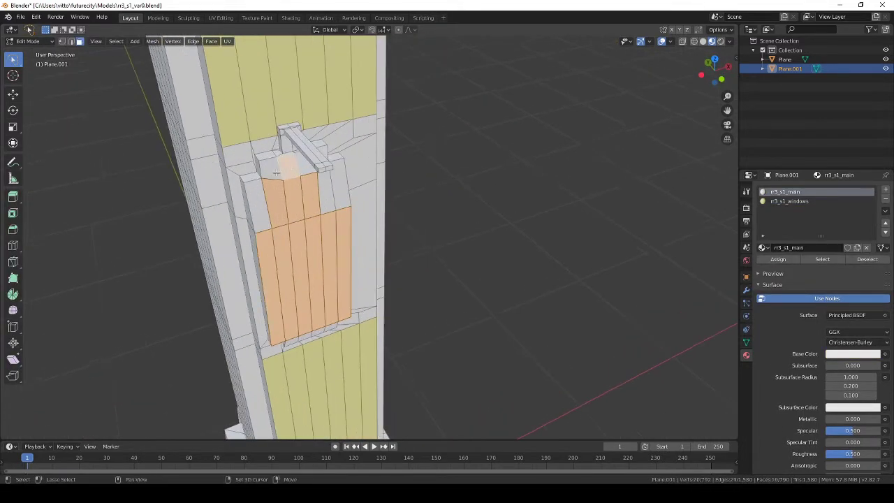
pyautogui.keyDown('shift'); pyautogui.click(247, 148); pyautogui.keyUp('shift')
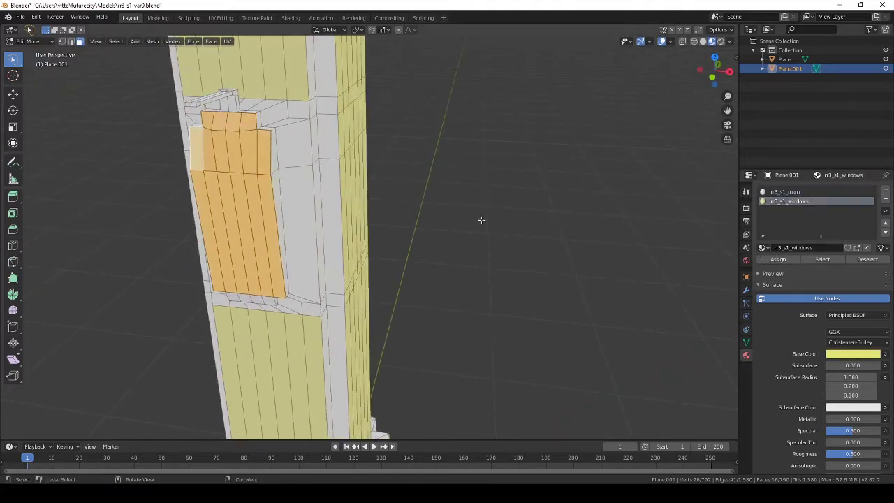
pyautogui.scroll(-3, 479, 219)
pyautogui.moveTo(478, 219)
pyautogui.mouseDown(button='middle')
pyautogui.moveTo(301, 209)
pyautogui.moveTo(572, 248)
pyautogui.mouseUp(button='middle')
pyautogui.hotkey('alt', 'a')
pyautogui.click(314, 209)
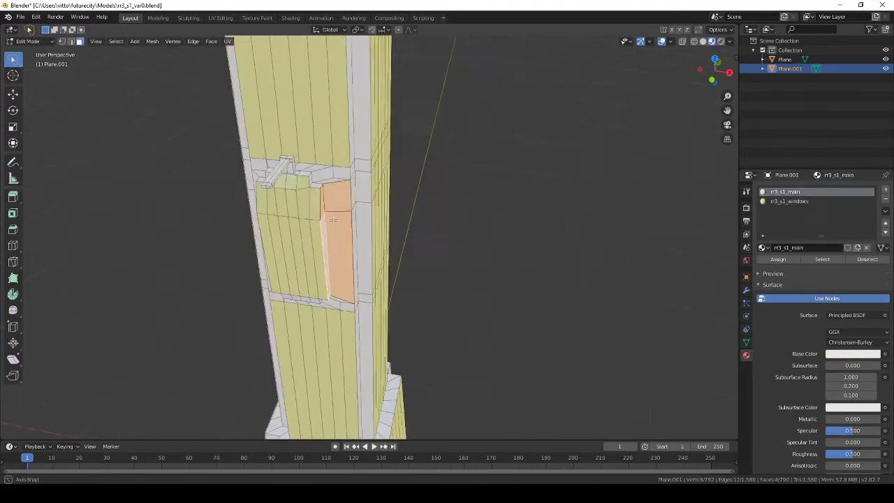
pyautogui.press('Tab')
pyautogui.moveTo(373, 213)
pyautogui.mouseDown(button='middle')
pyautogui.moveTo(626, 235)
pyautogui.moveTo(534, 221)
pyautogui.mouseUp(button='middle')
pyautogui.press('Tab')
# - Assign r3_s1_windows to the selected faces at the tower base and clear the selection
pyautogui.keyDown('shift'); pyautogui.moveTo(459, 317); pyautogui.dragTo(358, 321, button='middle'); pyautogui.keyUp('shift')
pyautogui.press('b')
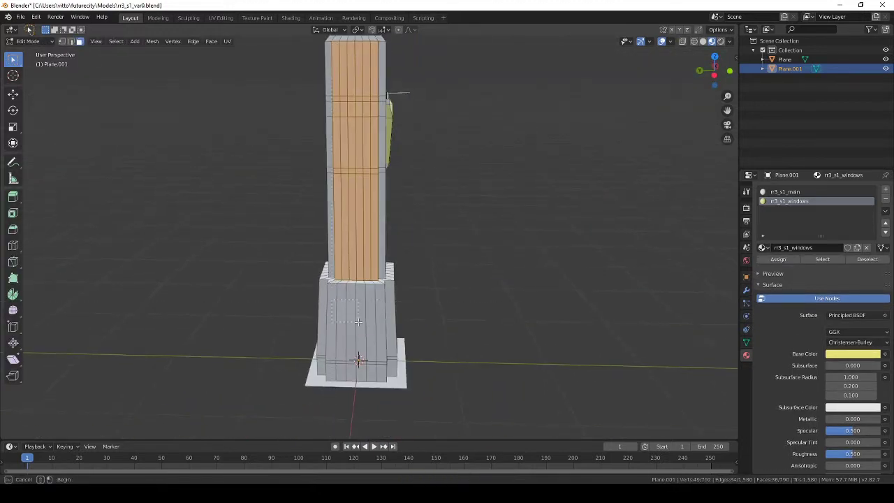
pyautogui.click(778, 259)
pyautogui.hotkey('alt', 'a')
pyautogui.moveTo(441, 213)
pyautogui.mouseDown(button='middle')
pyautogui.moveTo(444, 237)
pyautogui.moveTo(389, 265)
pyautogui.moveTo(370, 256)
pyautogui.mouseUp(button='middle')
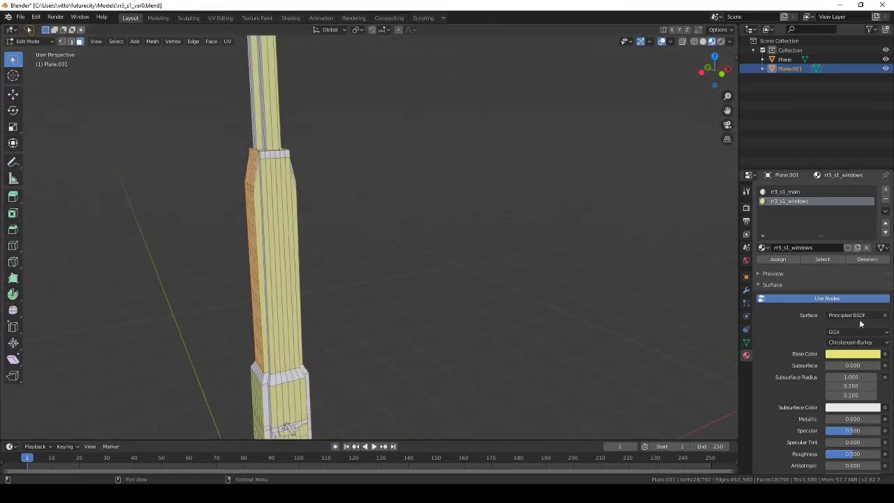
# - Box-select more upper tower faces and assign them the r3_s1_windows material
pyautogui.click(785, 191)
pyautogui.moveTo(304, 245)
pyautogui.mouseDown(button='middle')
pyautogui.moveTo(422, 254)
pyautogui.moveTo(401, 298)
pyautogui.moveTo(358, 178)
pyautogui.moveTo(302, 185)
pyautogui.mouseUp(button='middle')
pyautogui.press('b')
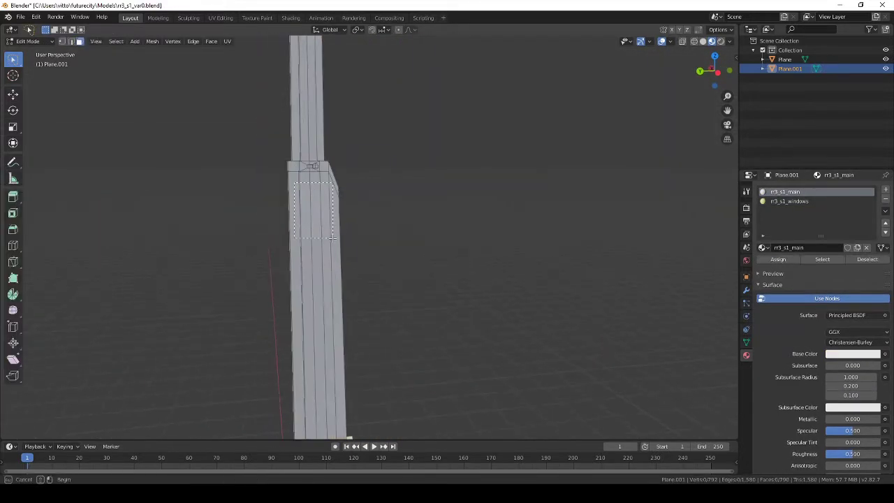
pyautogui.moveTo(293, 183); pyautogui.dragTo(333, 238)
pyautogui.scroll(-3, 365, 289)
pyautogui.moveTo(370, 294); pyautogui.dragTo(386, 300)
pyautogui.moveTo(386, 300); pyautogui.dragTo(401, 290, button='middle')
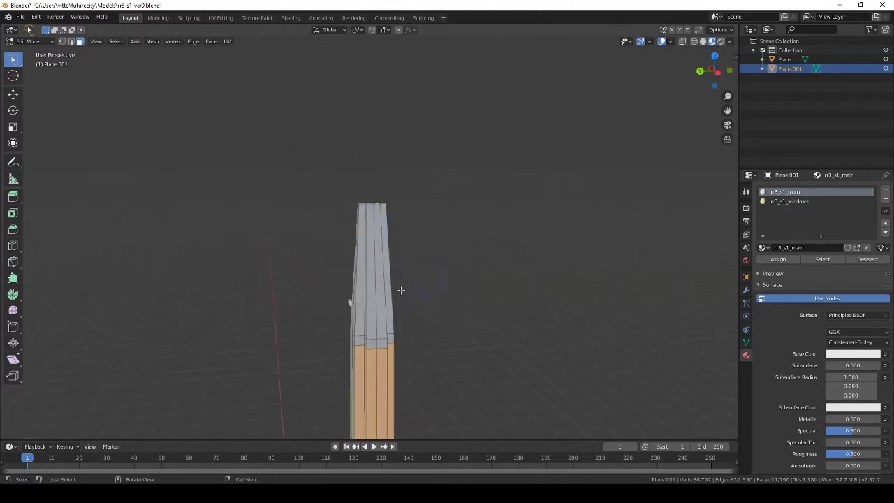
pyautogui.click(789, 202)
pyautogui.click(778, 259)
pyautogui.scroll(-3, 461, 216)
pyautogui.hotkey('alt', 'a')
pyautogui.moveTo(460, 216)
pyautogui.mouseDown(button='middle')
pyautogui.moveTo(371, 247)
pyautogui.moveTo(468, 239)
pyautogui.mouseUp(button='middle')
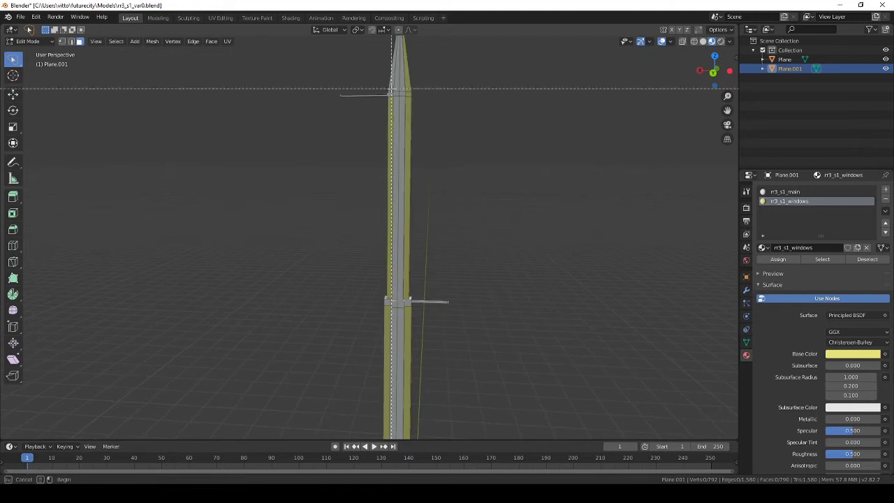
# - Box-select the upper and lower tower sections' faces from a straight-on view
pyautogui.moveTo(402, 119)
pyautogui.mouseDown(button='middle')
pyautogui.moveTo(310, 194)
pyautogui.moveTo(414, 167)
pyautogui.mouseUp(button='middle')
pyautogui.click(780, 259)
pyautogui.hotkey('alt', 'a')
pyautogui.moveTo(531, 265)
pyautogui.mouseDown(button='middle')
pyautogui.moveTo(444, 266)
pyautogui.moveTo(420, 299)
pyautogui.moveTo(439, 183)
pyautogui.moveTo(351, 129)
pyautogui.mouseUp(button='middle')
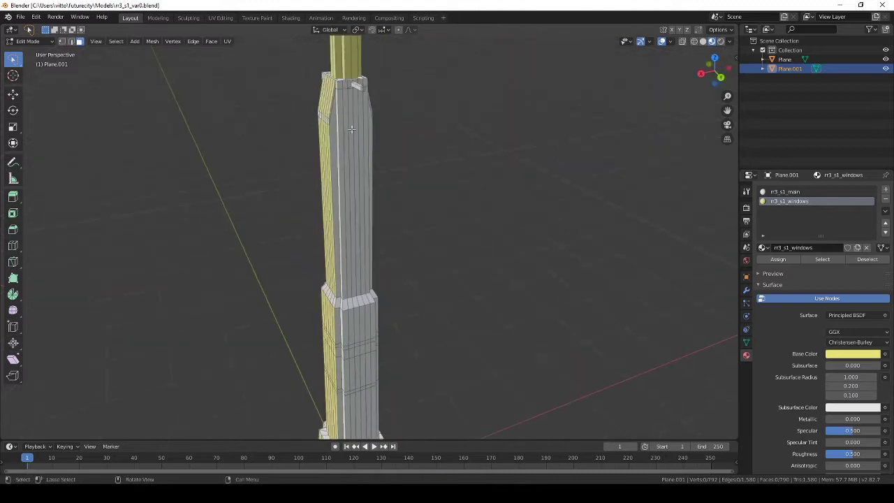
pyautogui.moveTo(364, 142); pyautogui.dragTo(385, 193)
pyautogui.moveTo(385, 193); pyautogui.dragTo(317, 220, button='middle')
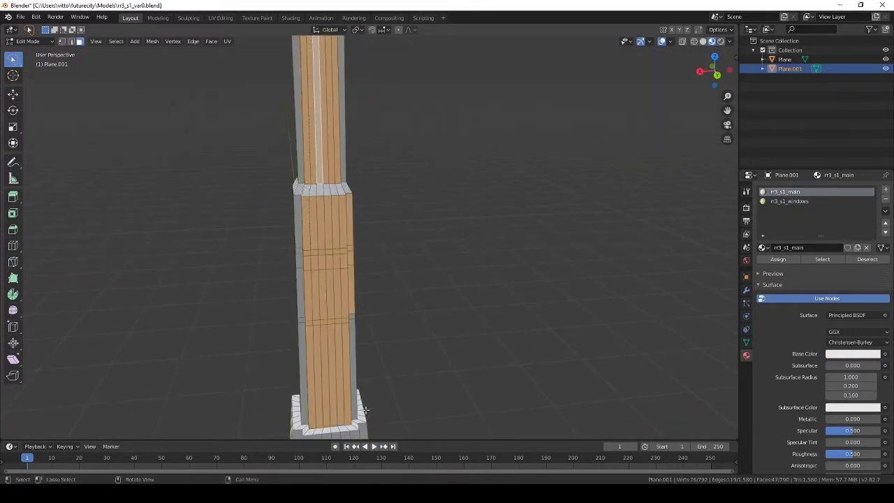
pyautogui.moveTo(364, 410); pyautogui.dragTo(351, 286, button='middle')
pyautogui.press('b')
pyautogui.moveTo(315, 207); pyautogui.dragTo(354, 401)
pyautogui.scroll(-2, 377, 356)
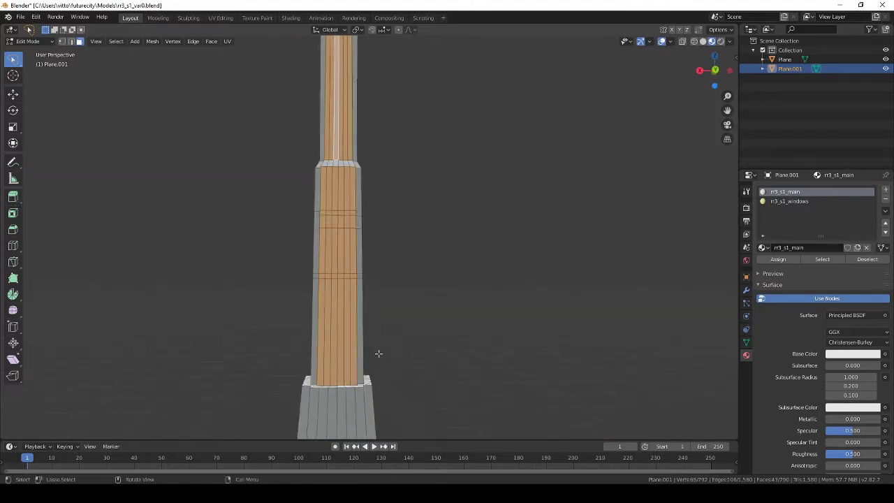
pyautogui.scroll(-2, 363, 300)
pyautogui.press('b')
pyautogui.moveTo(325, 271); pyautogui.dragTo(363, 288)
# - Check the finished window material layout in Object Mode from several angles, ending top-down
pyautogui.press('Tab')
pyautogui.moveTo(454, 293)
pyautogui.mouseDown(button='middle')
pyautogui.moveTo(371, 244)
pyautogui.moveTo(370, 275)
pyautogui.moveTo(261, 241)
pyautogui.moveTo(395, 239)
pyautogui.moveTo(383, 269)
pyautogui.mouseUp(button='middle')
pyautogui.press('Tab')
pyautogui.press('KP_Decimal')
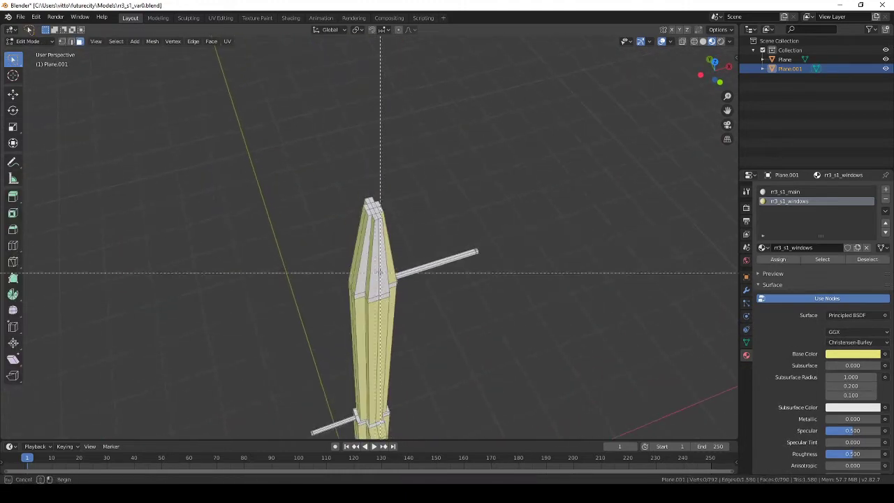
pyautogui.moveTo(726, 255)
pyautogui.mouseDown(button='middle')
pyautogui.moveTo(410, 256)
pyautogui.moveTo(558, 265)
pyautogui.mouseUp(button='middle')
pyautogui.press('Tab')
pyautogui.moveTo(314, 209)
pyautogui.mouseDown(button='middle')
pyautogui.moveTo(200, 194)
pyautogui.moveTo(439, 164)
pyautogui.moveTo(481, 239)
pyautogui.moveTo(412, 310)
pyautogui.moveTo(399, 145)
pyautogui.moveTo(405, 202)
pyautogui.moveTo(387, 210)
pyautogui.mouseUp(button='middle')
pyautogui.press('KP_7')
# - Add a plane beside the tower and bevel its corners into an octagon
pyautogui.hotkey('shift', 'a')
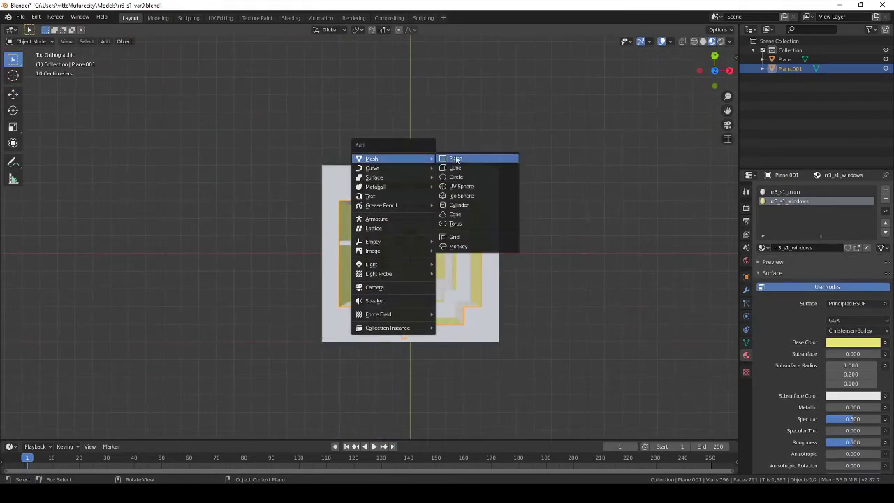
pyautogui.click(454, 155)
pyautogui.press('g')
pyautogui.click(312, 110)
pyautogui.press('Tab')
pyautogui.rightClick(312, 110)
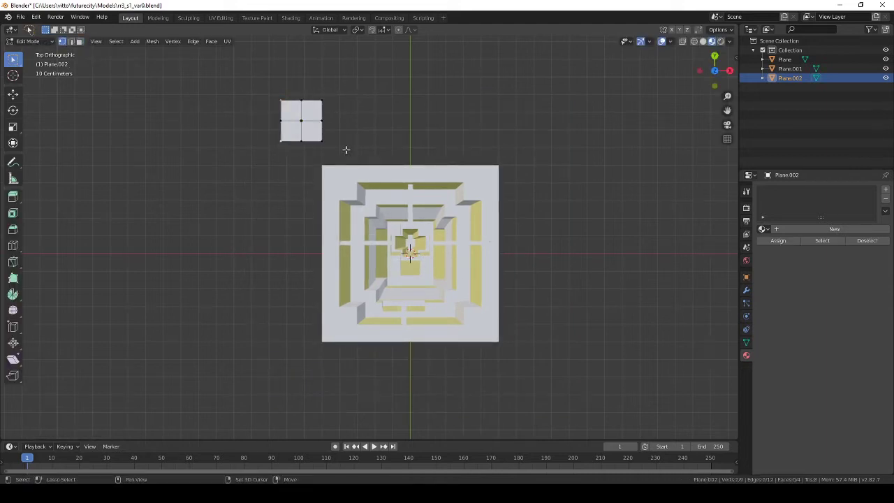
pyautogui.hotkey('shift', 'alt', 's')
pyautogui.click(382, 127)
# - Stretch the octagon along Z into a thin vertical cable in solid shading
pyautogui.press('6')
pyautogui.press('KP_3')
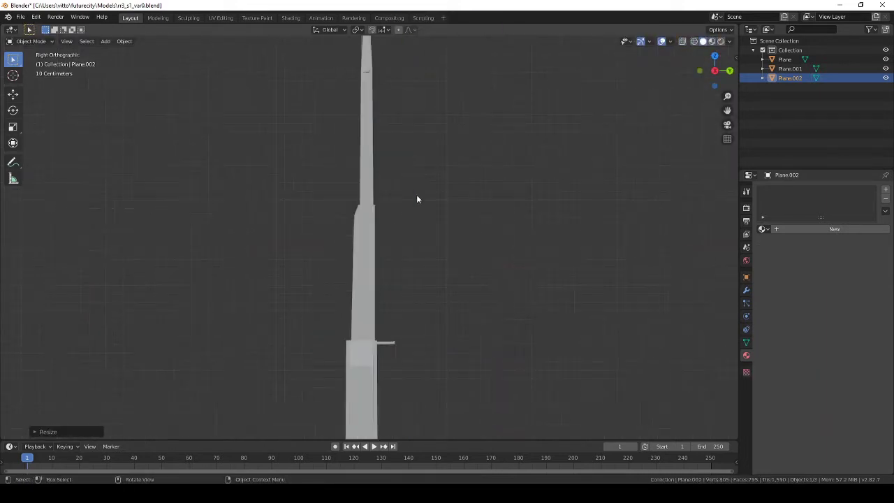
pyautogui.press('KP_7')
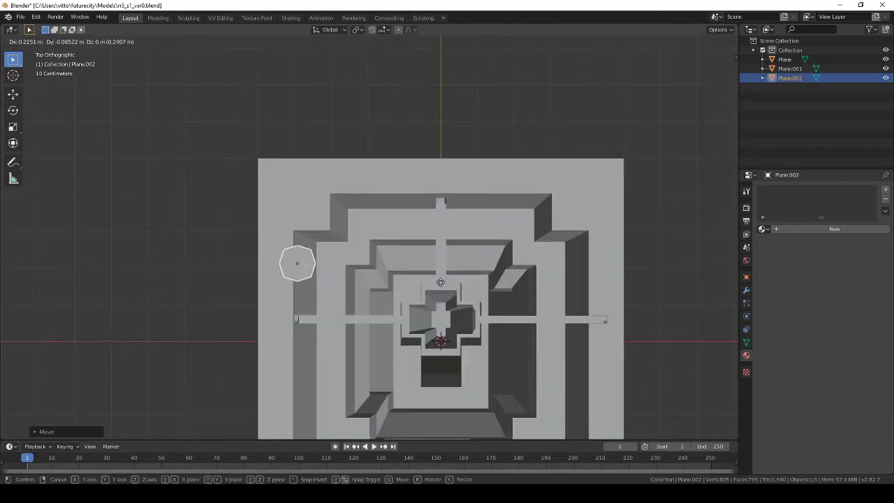
pyautogui.moveTo(402, 292)
pyautogui.mouseDown(button='middle')
pyautogui.moveTo(398, 38)
pyautogui.moveTo(463, 334)
pyautogui.mouseUp(button='middle')
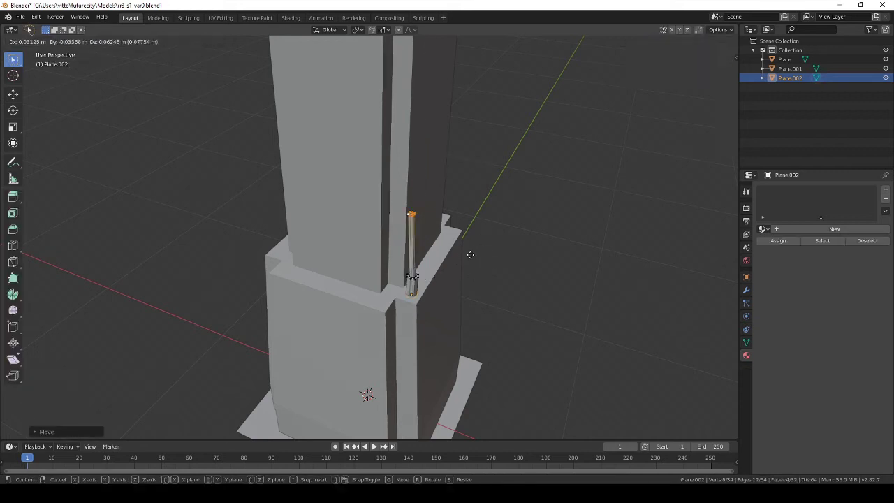
pyautogui.click(477, 213)
pyautogui.moveTo(478, 213); pyautogui.dragTo(427, 286, button='middle')
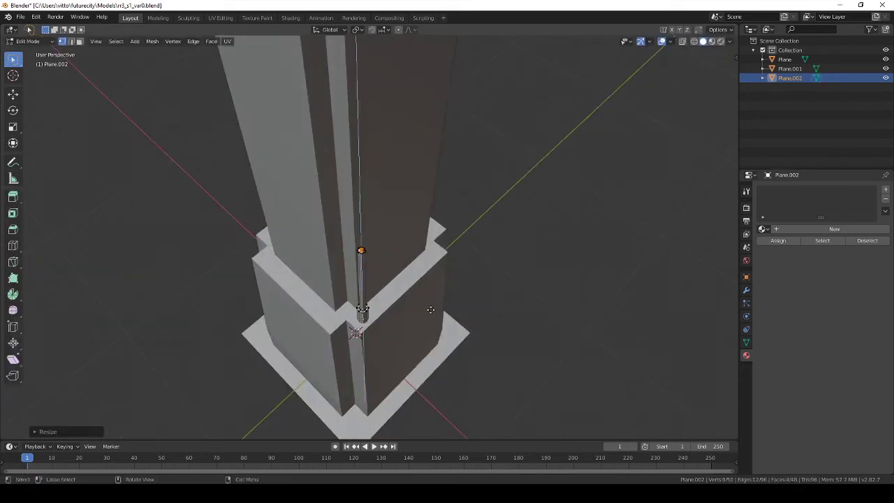
pyautogui.click(454, 174)
pyautogui.moveTo(454, 174)
pyautogui.mouseDown(button='middle')
pyautogui.moveTo(431, 189)
pyautogui.moveTo(419, 236)
pyautogui.moveTo(473, 230)
pyautogui.moveTo(417, 269)
pyautogui.moveTo(412, 349)
pyautogui.moveTo(416, 328)
pyautogui.mouseUp(button='middle')
pyautogui.press('Tab')
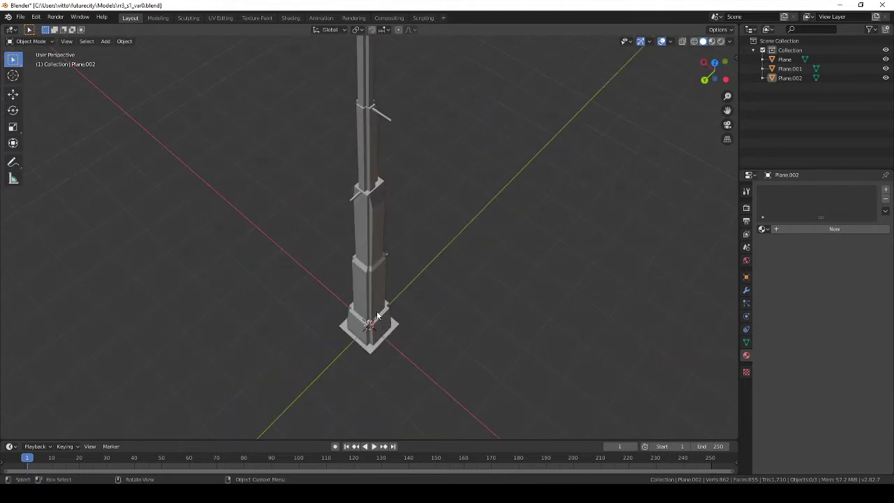
# - Duplicate the cable and move the copy higher up the tower along Z
pyautogui.hotkey('shift', 'd')
pyautogui.rightClick(417, 329)
pyautogui.press('g')
pyautogui.press('z')
pyautogui.click(412, 200)
pyautogui.moveTo(412, 200)
pyautogui.mouseDown(button='middle')
pyautogui.moveTo(382, 170)
pyautogui.moveTo(393, 183)
pyautogui.mouseUp(button='middle')
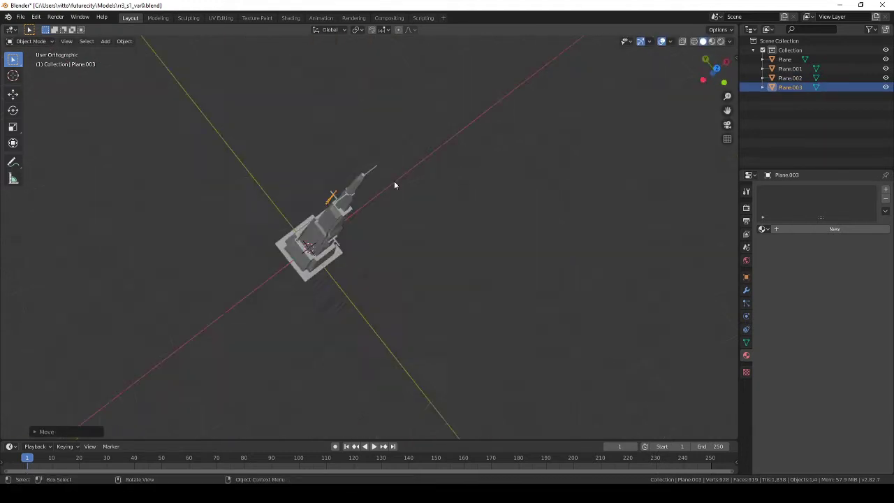
pyautogui.press('KP_7')
pyautogui.moveTo(370, 227)
pyautogui.mouseDown(button='middle')
pyautogui.moveTo(285, 249)
pyautogui.moveTo(339, 199)
pyautogui.moveTo(347, 163)
pyautogui.mouseUp(button='middle')
pyautogui.press('g')
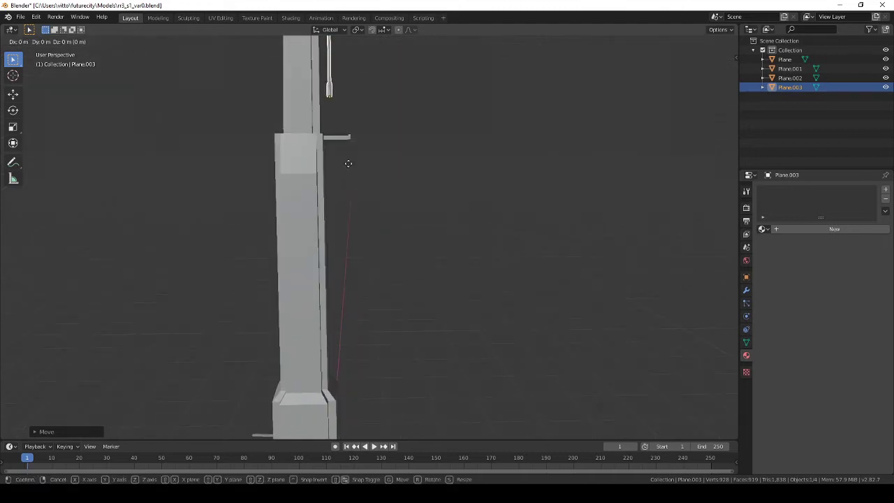
pyautogui.click(314, 203)
pyautogui.moveTo(315, 203); pyautogui.dragTo(411, 249, button='middle')
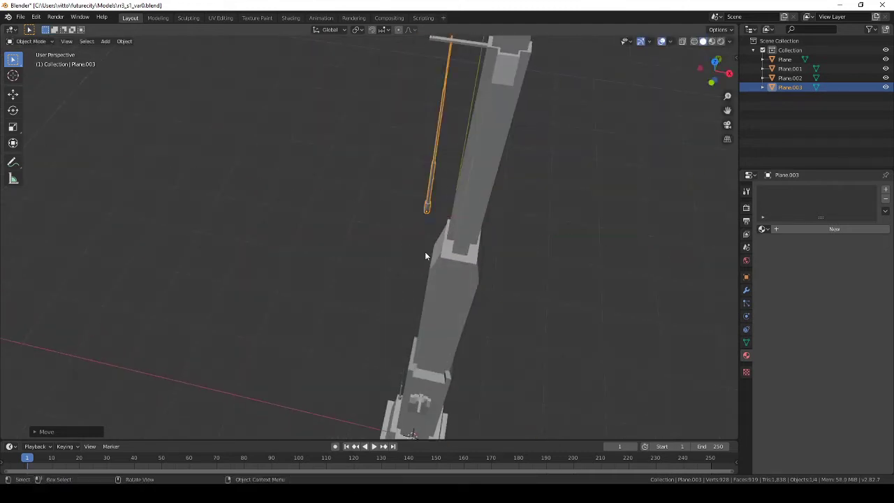
pyautogui.moveTo(484, 293)
pyautogui.mouseDown(button='middle')
pyautogui.moveTo(348, 224)
pyautogui.moveTo(377, 241)
pyautogui.mouseUp(button='middle')
# - Fine-tune the upper cable's vertical position and save the blend file
pyautogui.press('g')
pyautogui.press('z')
pyautogui.scroll(-10, 365, 244)
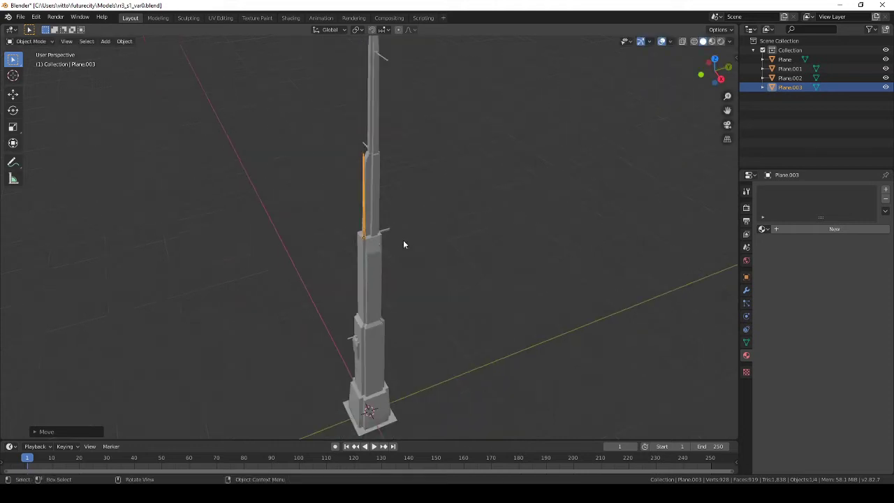
pyautogui.click(403, 243)
pyautogui.scroll(5, 363, 212)
pyautogui.moveTo(363, 213)
pyautogui.mouseDown(button='middle')
pyautogui.moveTo(360, 352)
pyautogui.moveTo(401, 298)
pyautogui.moveTo(377, 214)
pyautogui.moveTo(367, 207)
pyautogui.moveTo(394, 252)
pyautogui.moveTo(301, 249)
pyautogui.moveTo(443, 210)
pyautogui.moveTo(400, 261)
pyautogui.moveTo(389, 219)
pyautogui.moveTo(343, 245)
pyautogui.moveTo(417, 222)
pyautogui.moveTo(383, 238)
pyautogui.mouseUp(button='middle')
pyautogui.hotkey('ctrl', 's')
pyautogui.scroll(-5, 389, 219)
pyautogui.click(20, 17)
pyautogui.moveTo(35, 151)
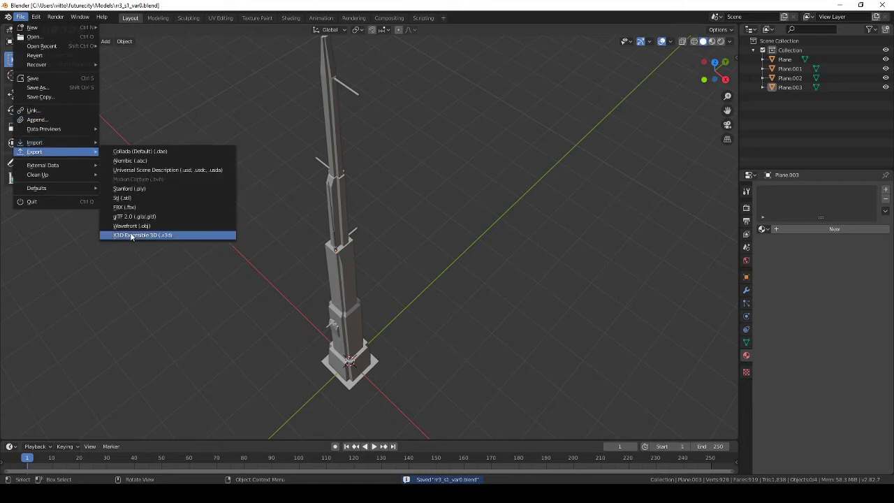
# - Export the tower as an FBX named rr3_s1_var0.fbx into the parent rr3_s1 folder
pyautogui.click(140, 208)
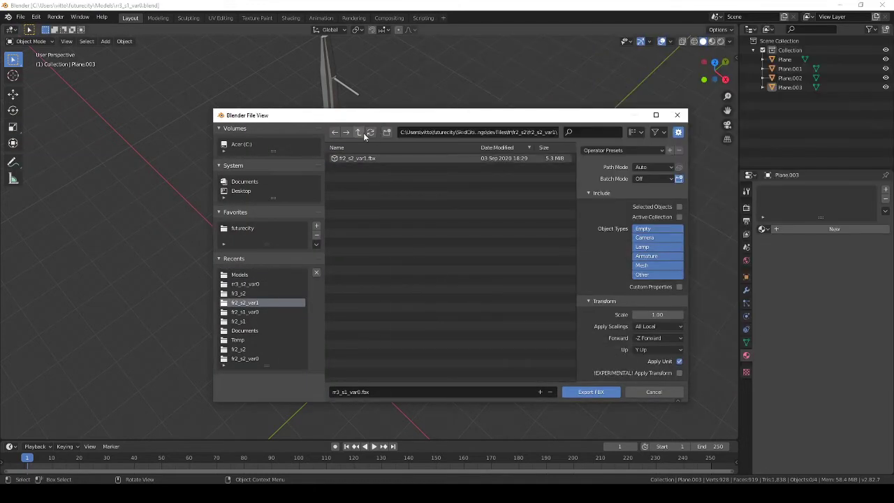
pyautogui.click(361, 131)
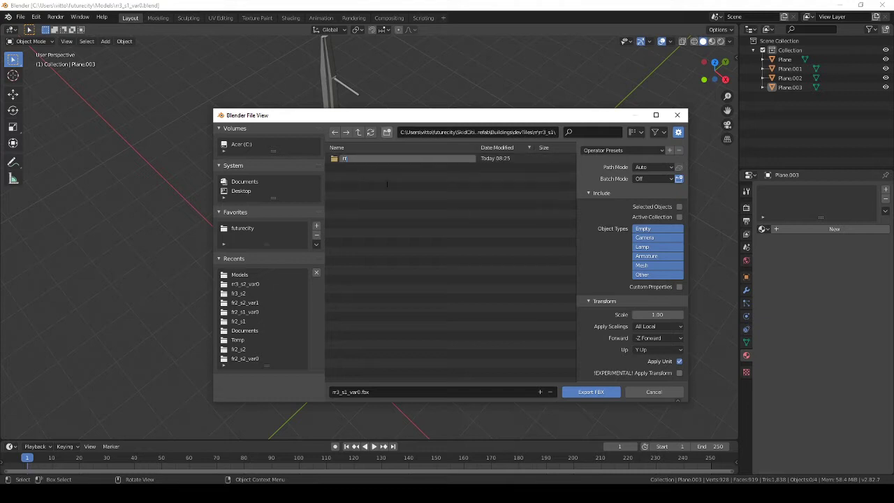
pyautogui.click(590, 392)
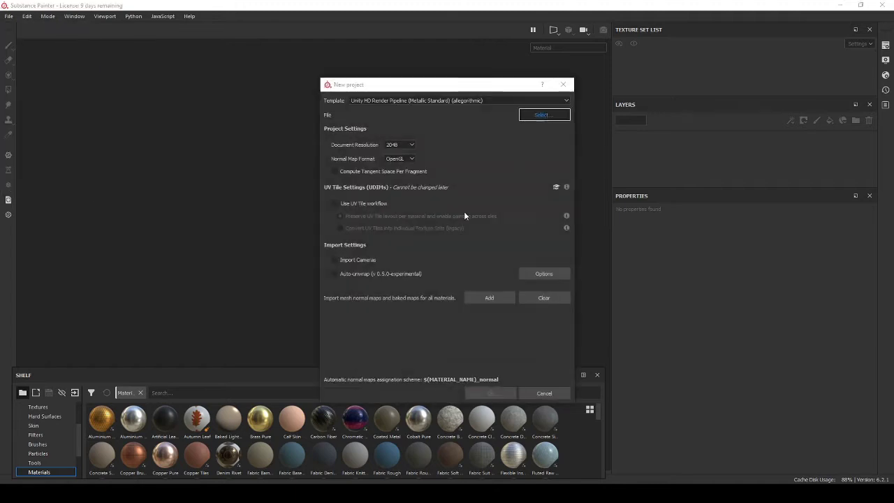
# - Create a new project from rr3_s1_var0.fbx and launch mesh map baking
pyautogui.click(523, 116)
pyautogui.doubleClick(430, 170)
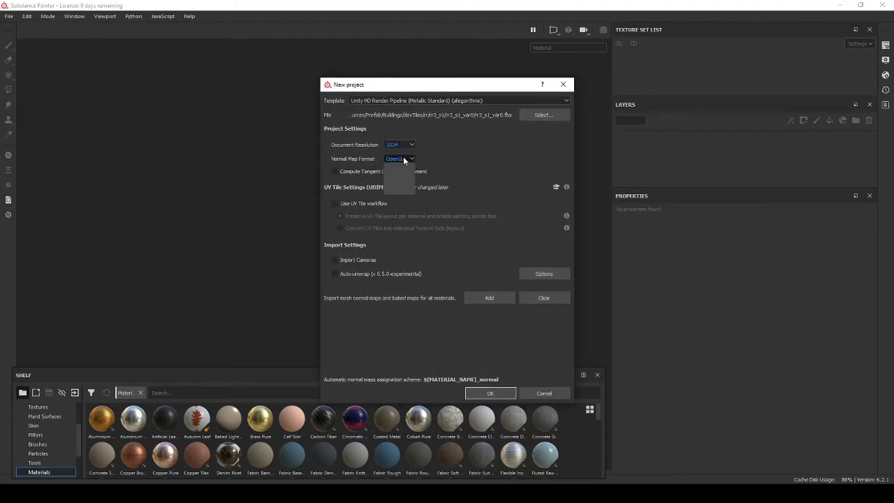
pyautogui.click(489, 392)
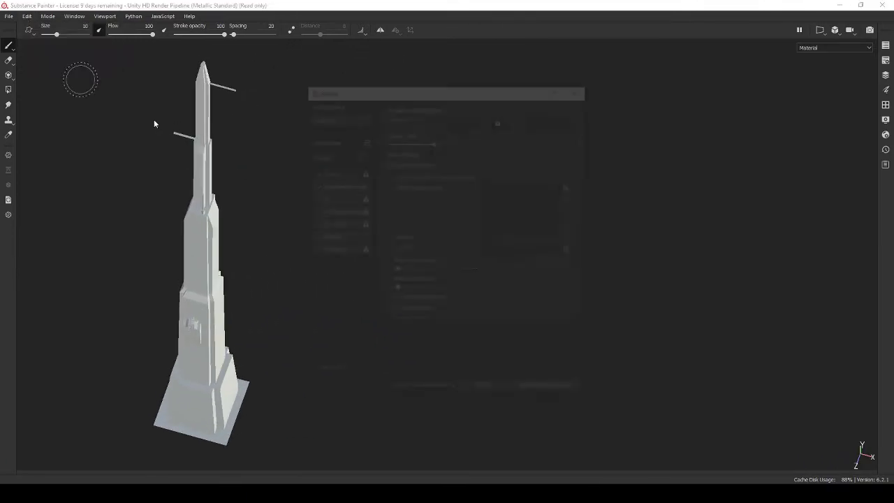
pyautogui.click(511, 294)
pyautogui.scroll(5, 276, 293)
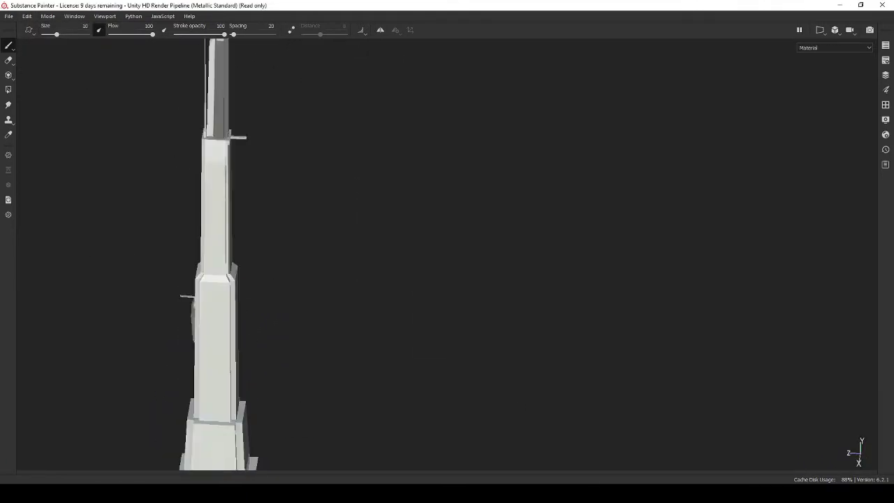
# - In Blender, save the file and re-export the updated tower FBX
pyautogui.hotkey('alt', 'Tab')
pyautogui.hotkey('ctrl', 's')
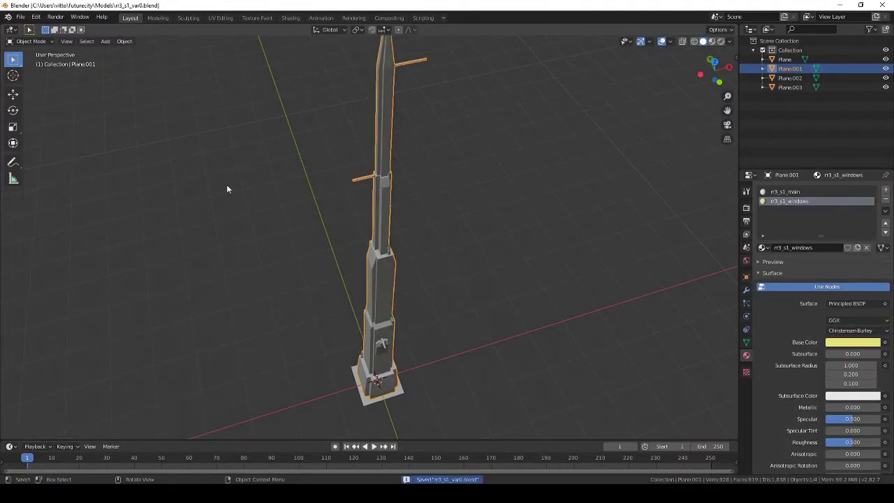
pyautogui.click(20, 16)
pyautogui.moveTo(46, 155)
pyautogui.click(131, 225)
pyautogui.press('Return')
pyautogui.hotkey('alt', 'Tab')
# - Reload the updated mesh through Project Configuration and bake the mesh maps again
pyautogui.click(26, 15)
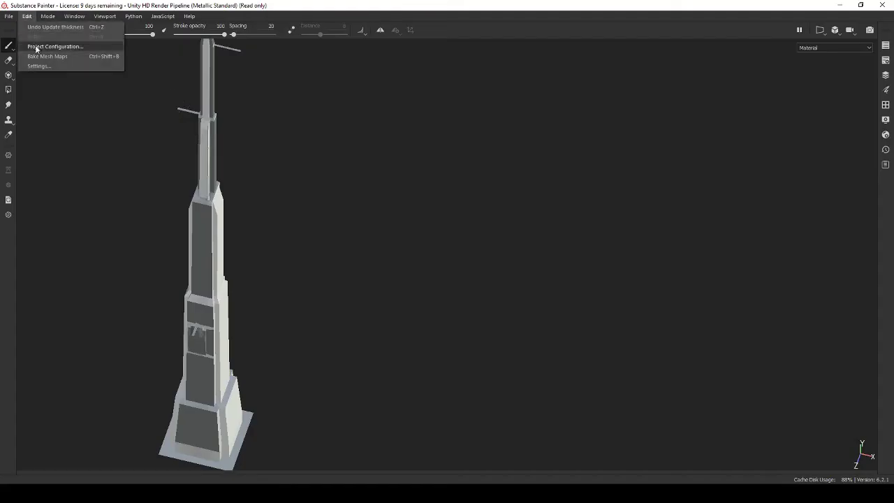
pyautogui.click(41, 44)
pyautogui.click(520, 182)
pyautogui.doubleClick(473, 228)
pyautogui.click(534, 385)
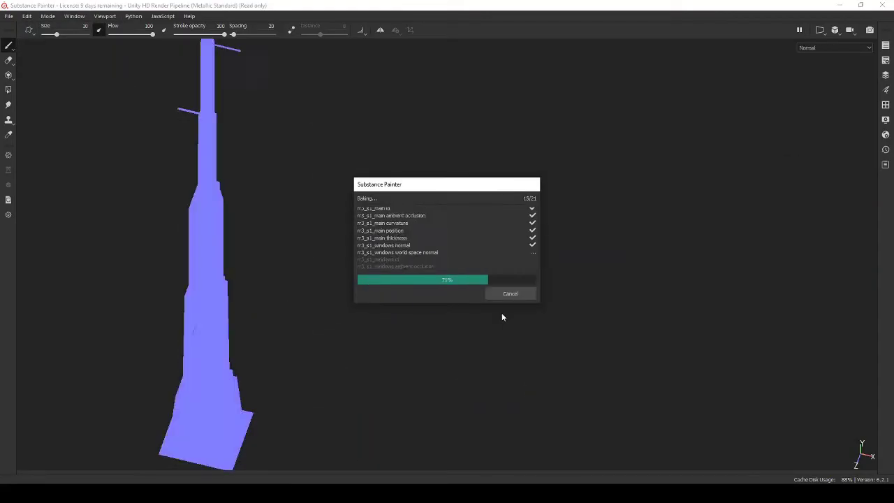
pyautogui.click(511, 294)
pyautogui.keyDown('alt'); pyautogui.moveTo(342, 221); pyautogui.dragTo(311, 224); pyautogui.keyUp('alt')
# - Back in Blender, save the blend file and re-export the tower
pyautogui.hotkey('alt', 'Tab')
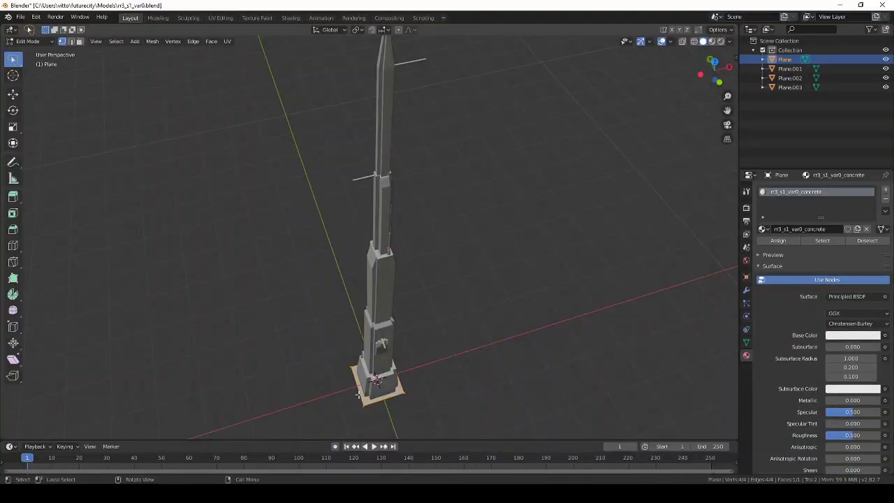
pyautogui.rightClick(328, 363)
pyautogui.hotkey('ctrl', 's')
pyautogui.click(21, 16)
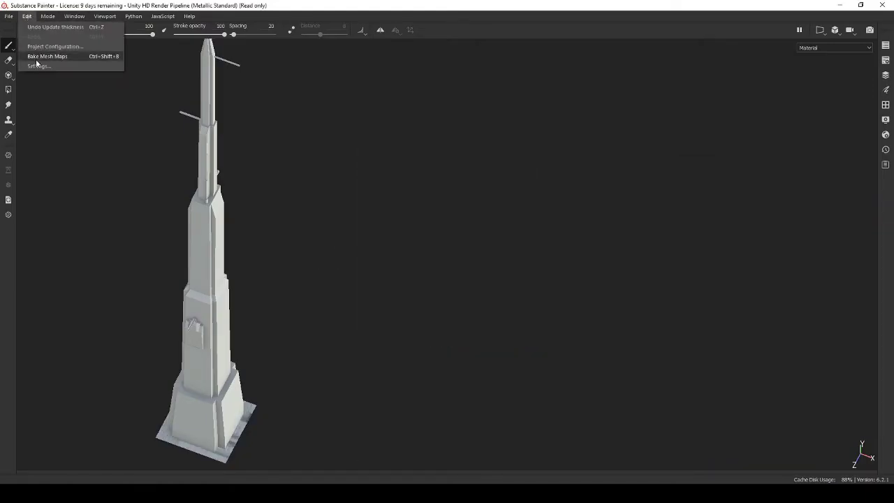
# - Open the mesh map baking settings with Ctrl+Shift+B and bake the maps
pyautogui.scroll(3, 255, 232)
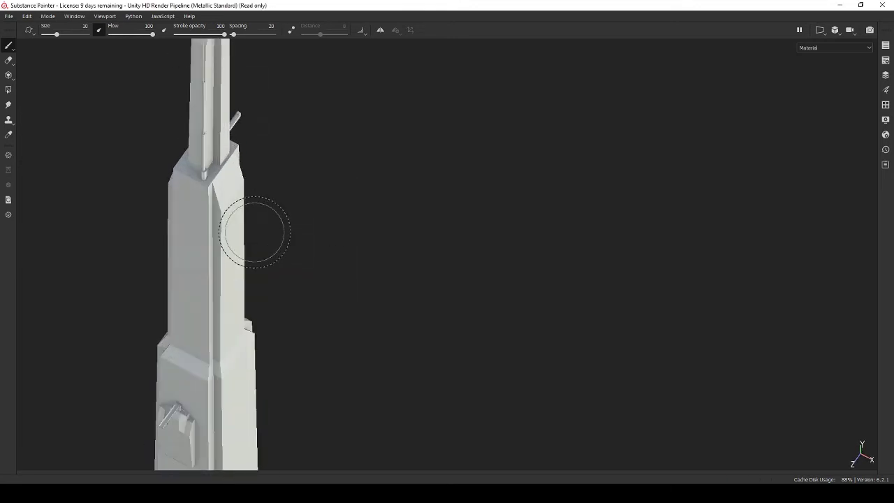
pyautogui.moveTo(255, 231)
pyautogui.keyDown('alt'); pyautogui.mouseDown()
pyautogui.moveTo(355, 216)
pyautogui.moveTo(426, 74)
pyautogui.moveTo(329, 140)
pyautogui.moveTo(364, 182)
pyautogui.moveTo(295, 231)
pyautogui.moveTo(591, 306)
pyautogui.moveTo(534, 303)
pyautogui.moveTo(28, 21)
pyautogui.mouseUp(); pyautogui.keyUp('alt')
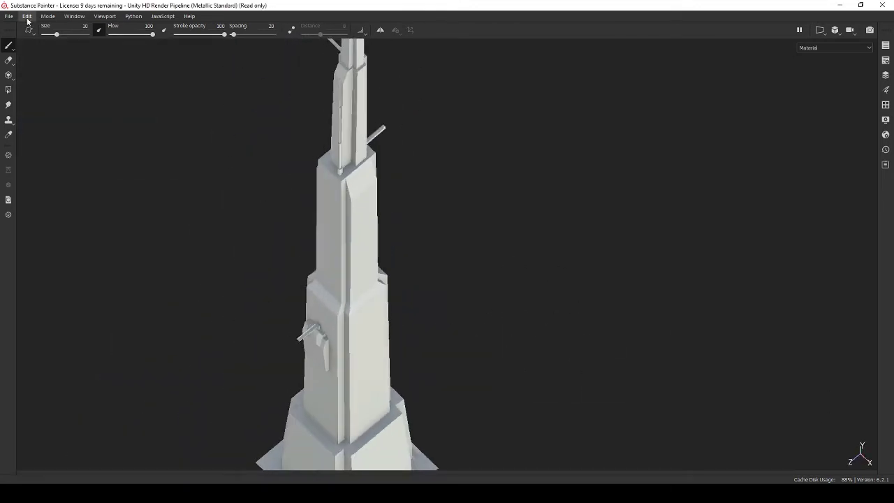
pyautogui.hotkey('ctrl', 'shift', 'b')
pyautogui.click(538, 392)
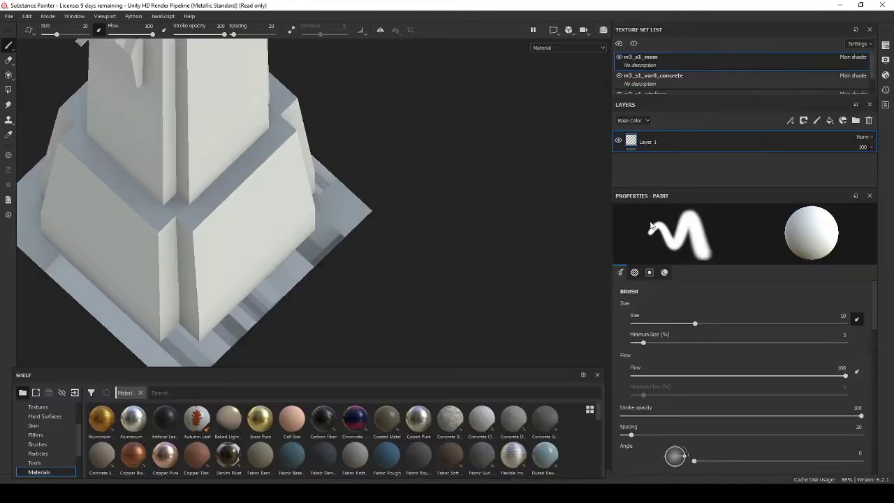
# - Search the shelf for 'concre' and apply Concrete Dusty to the concrete texture set
pyautogui.click(217, 393)
pyautogui.write('concre')
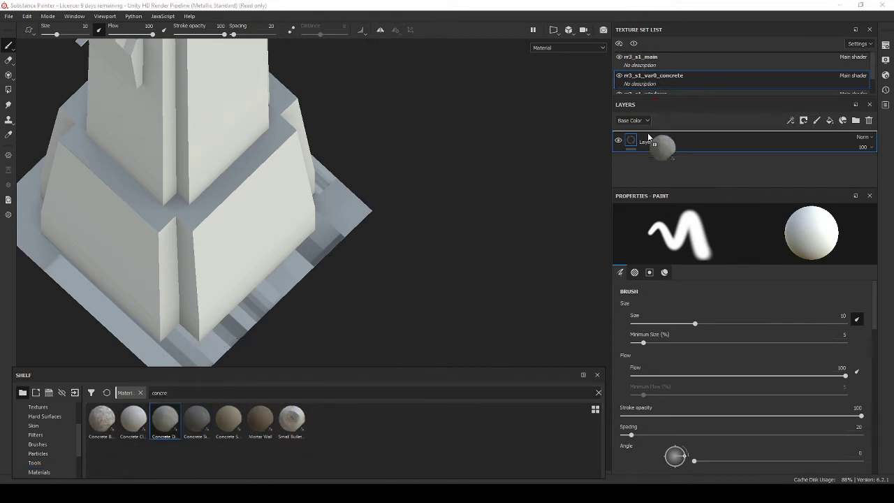
pyautogui.moveTo(647, 133); pyautogui.dragTo(647, 139)
pyautogui.scroll(3, 412, 210)
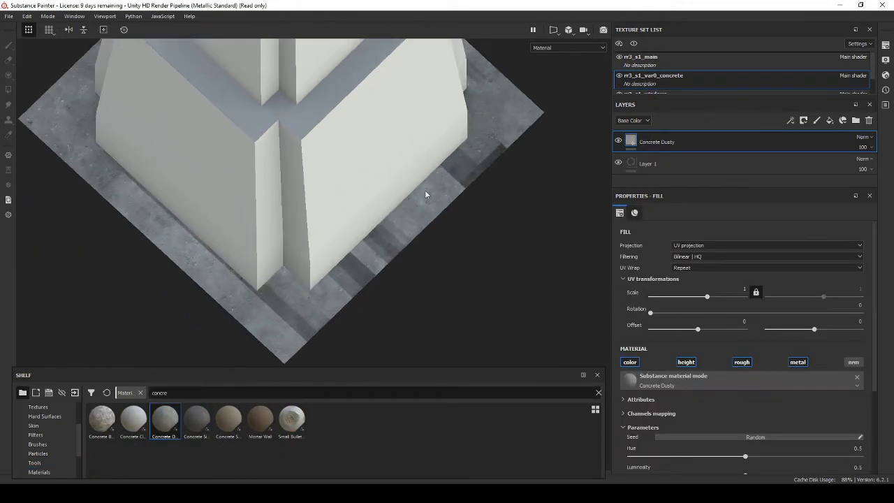
# - Add a fill layer above the concrete and save the project
pyautogui.click(829, 120)
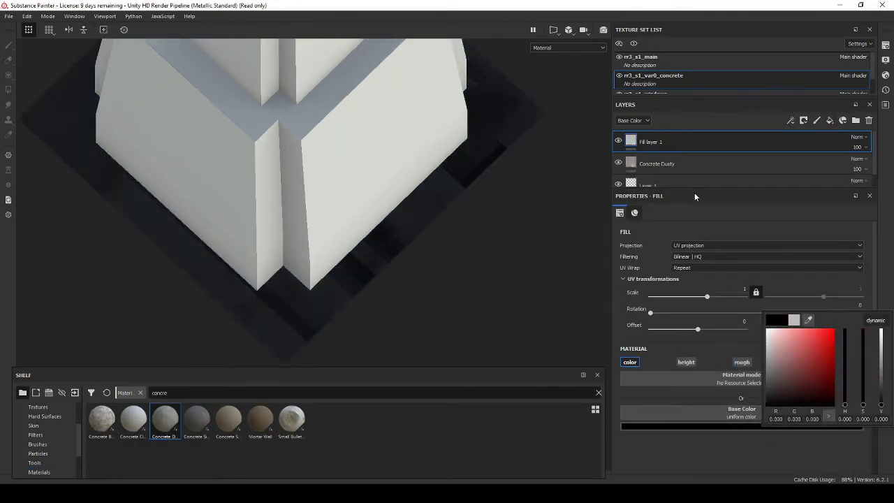
pyautogui.scroll(-5, 526, 271)
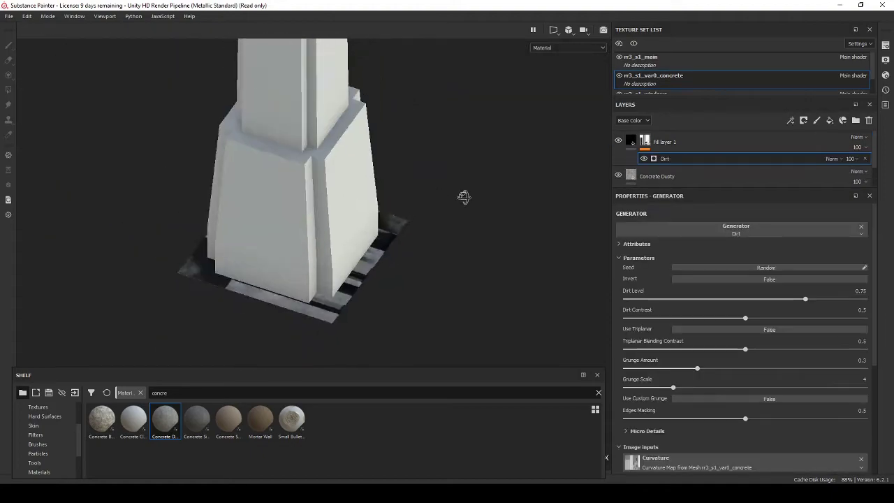
pyautogui.hotkey('ctrl', 's')
# - Switch Blender to wireframe and set a new scale on the ground plane
pyautogui.write('rr3_s1_cva')
pyautogui.hotkey('alt', 'Tab')
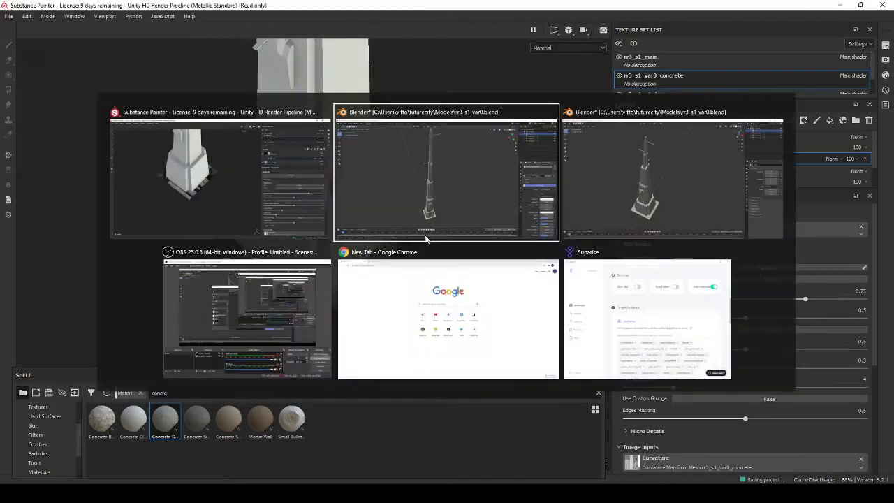
pyautogui.scroll(2, 441, 320)
pyautogui.scroll(3, 503, 335)
pyautogui.hotkey('shift', 'z')
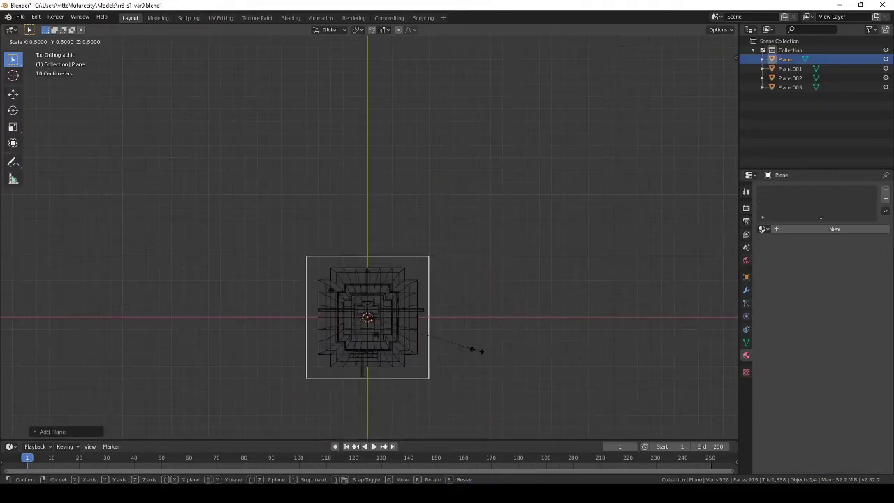
pyautogui.click(746, 289)
pyautogui.click(745, 277)
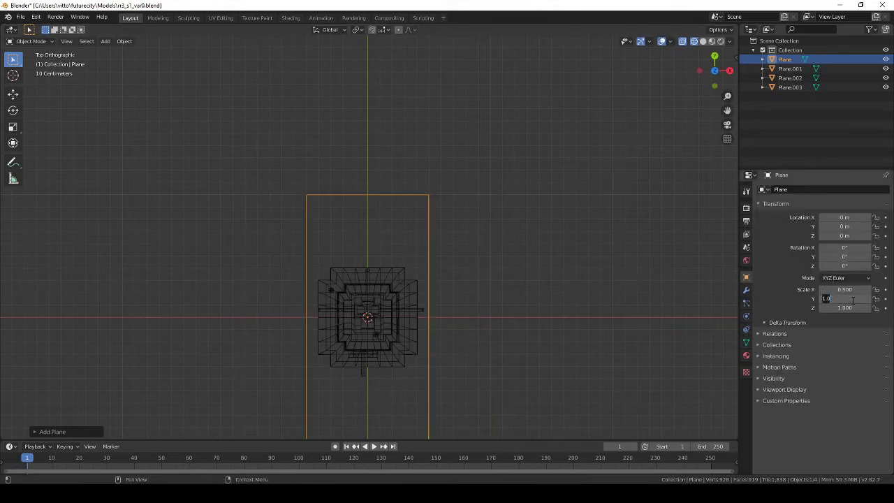
pyautogui.click(746, 355)
# - Check the ground plane's concrete material, then select the main tower body and spire
pyautogui.click(760, 231)
pyautogui.click(796, 260)
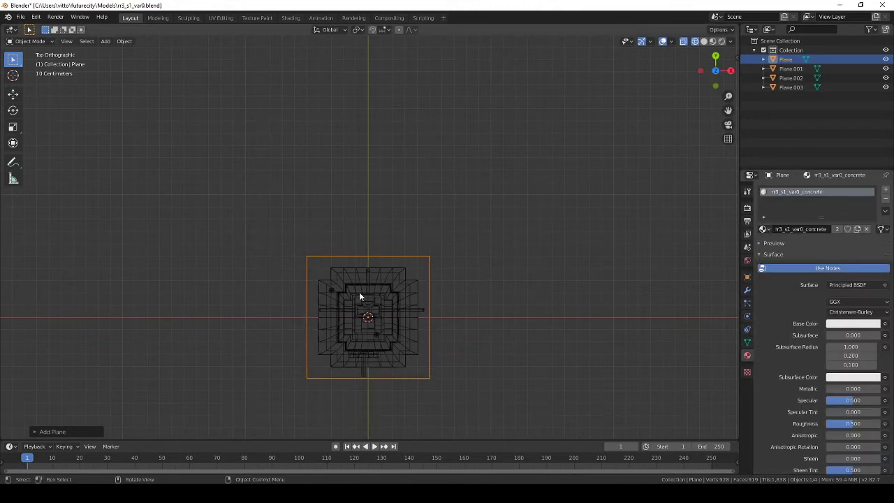
pyautogui.click(359, 292)
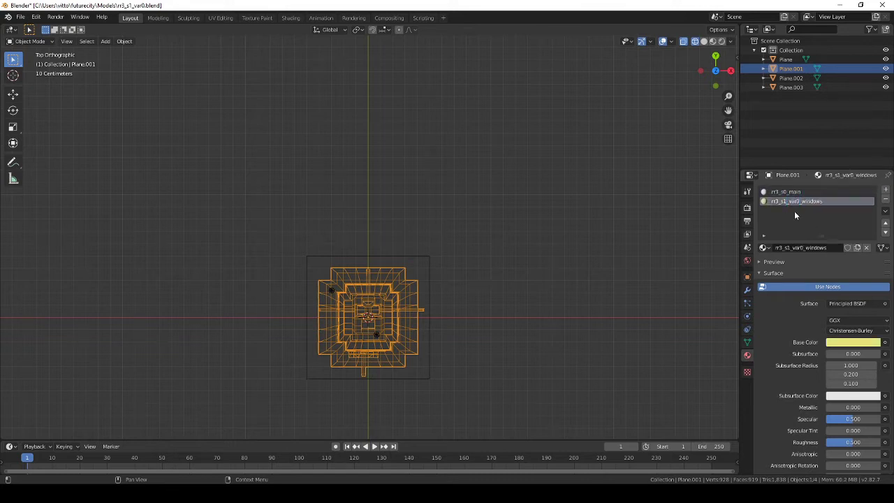
pyautogui.moveTo(427, 348); pyautogui.dragTo(373, 310, button='middle')
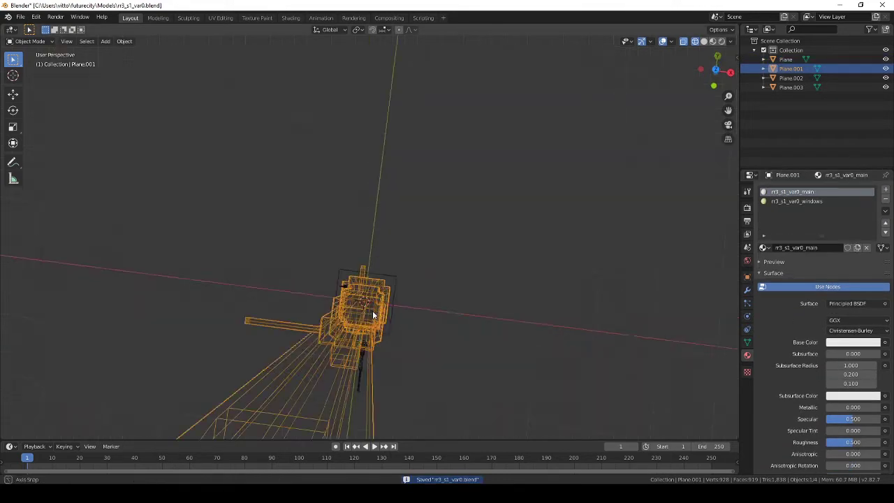
pyautogui.click(372, 327)
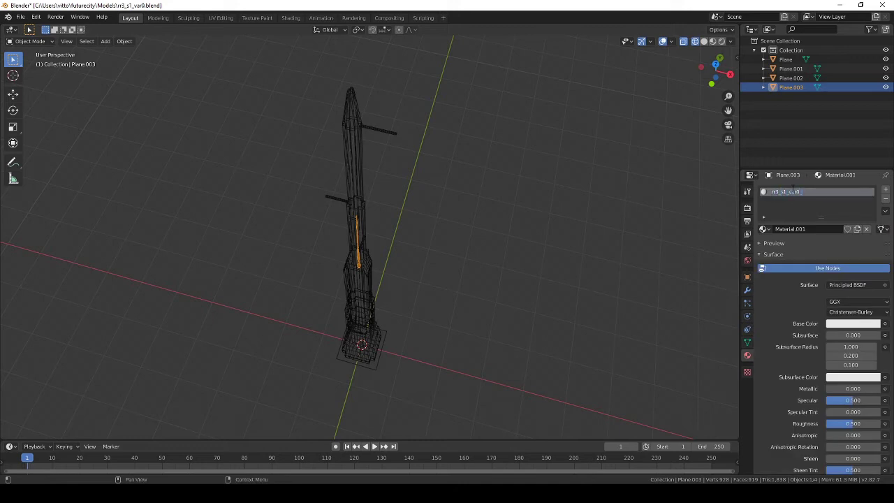
# - Assign the existing antenna material to Plane.002
pyautogui.moveTo(301, 217); pyautogui.dragTo(279, 149, button='middle')
pyautogui.click(363, 181)
pyautogui.moveTo(363, 180); pyautogui.dragTo(357, 258, button='middle')
pyautogui.click(357, 259)
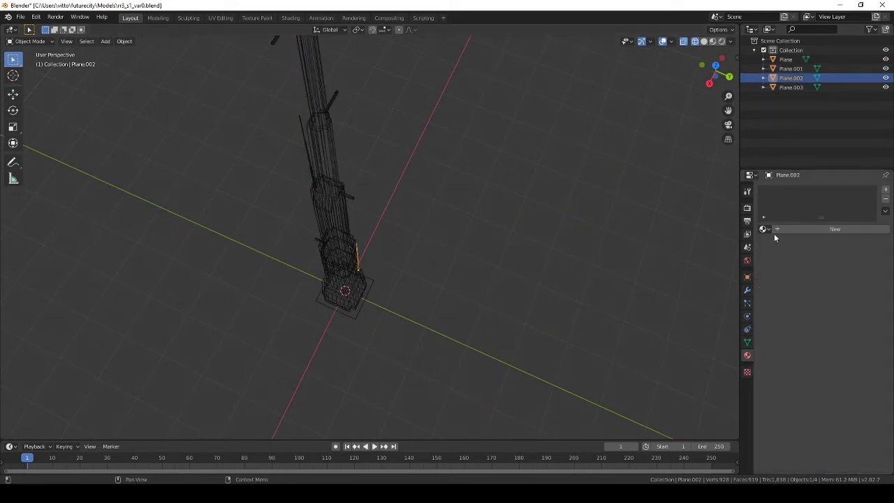
pyautogui.click(767, 229)
pyautogui.click(828, 208)
# - Save the Blender file and reselect the main tower body
pyautogui.hotkey('ctrl', 's')
pyautogui.click(361, 329)
pyautogui.moveTo(438, 245)
pyautogui.mouseDown(button='middle')
pyautogui.moveTo(361, 329)
pyautogui.moveTo(487, 275)
pyautogui.mouseUp(button='middle')
pyautogui.click(365, 333)
# - Select all objects and create the new Substance Painter project from the tower mesh
pyautogui.press('a')
pyautogui.click(21, 16)
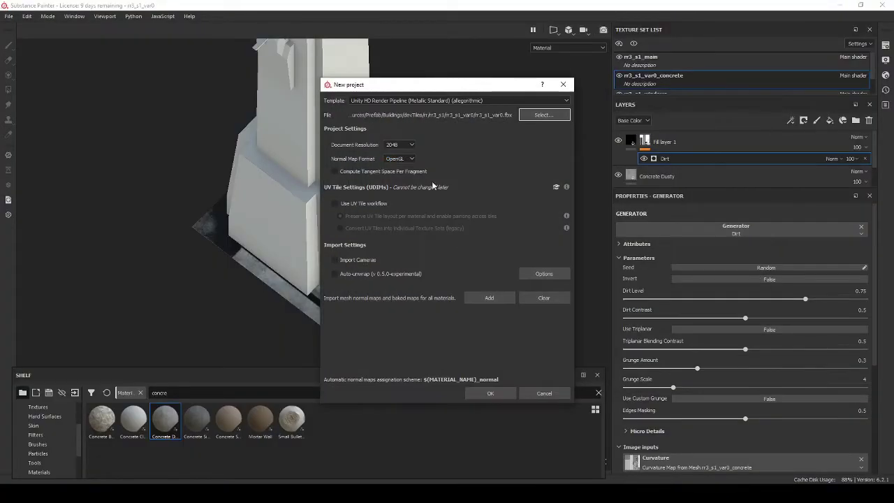
pyautogui.click(490, 393)
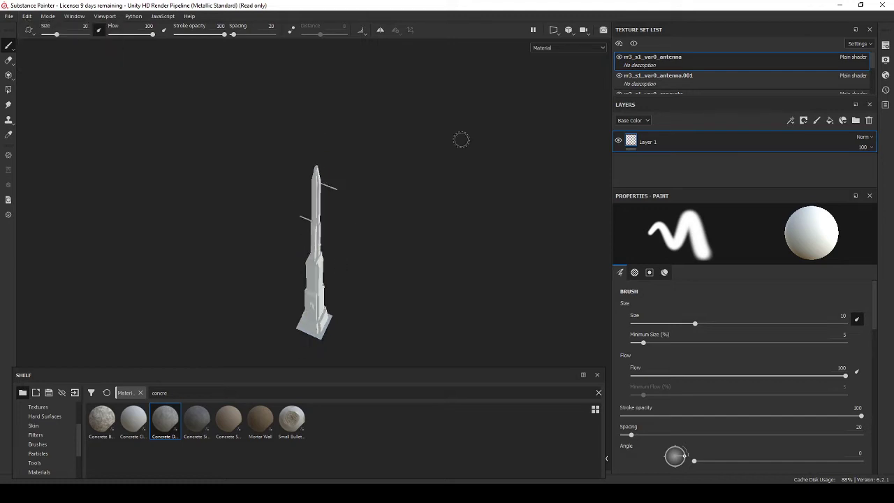
pyautogui.press('Tab')
pyautogui.keyDown('alt'); pyautogui.moveTo(461, 139); pyautogui.dragTo(417, 314); pyautogui.keyUp('alt')
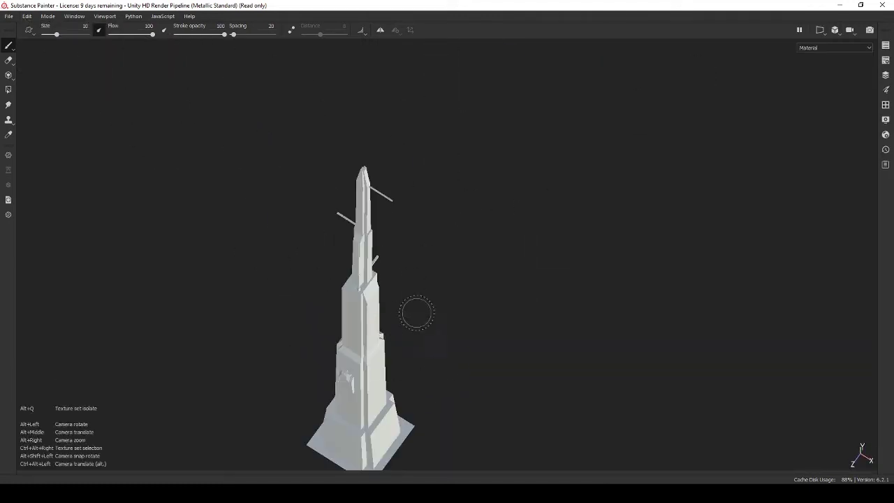
# - Check the bake output size and bake the tower's mesh maps
pyautogui.click(27, 15)
pyautogui.click(42, 55)
pyautogui.click(457, 118)
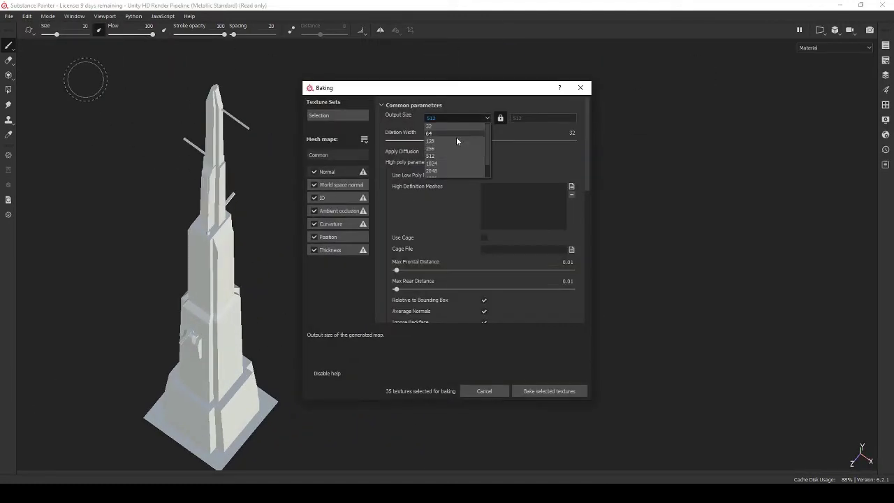
pyautogui.click(549, 391)
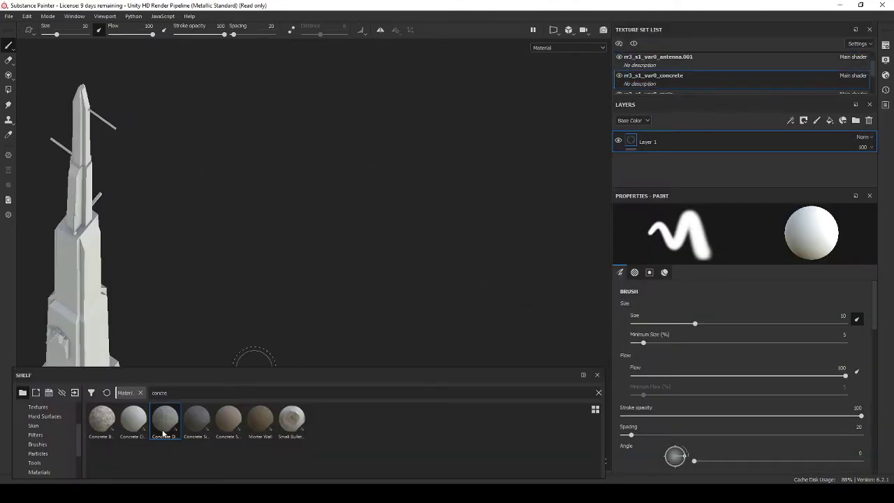
# - Apply Concrete Dusty to the tower and add an ambient occlusion channel
pyautogui.moveTo(162, 434)
pyautogui.mouseDown()
pyautogui.moveTo(298, 161)
pyautogui.moveTo(393, 209)
pyautogui.moveTo(379, 181)
pyautogui.mouseUp()
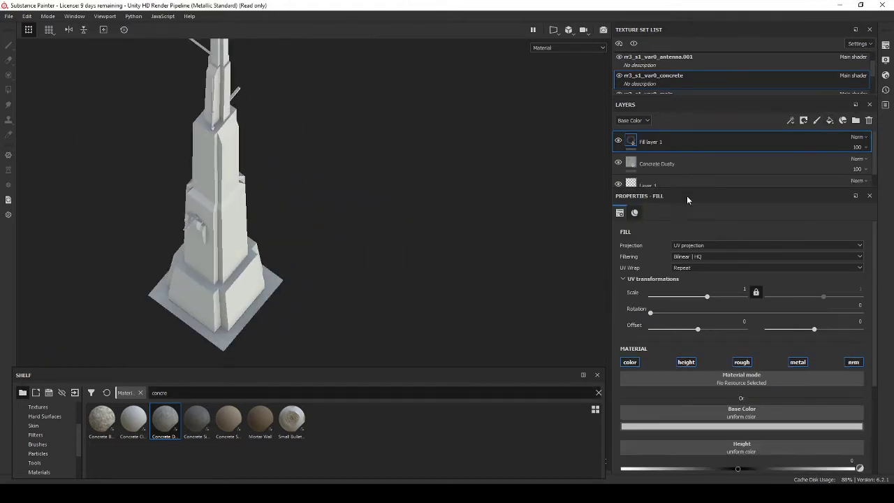
pyautogui.click(885, 47)
pyautogui.click(768, 166)
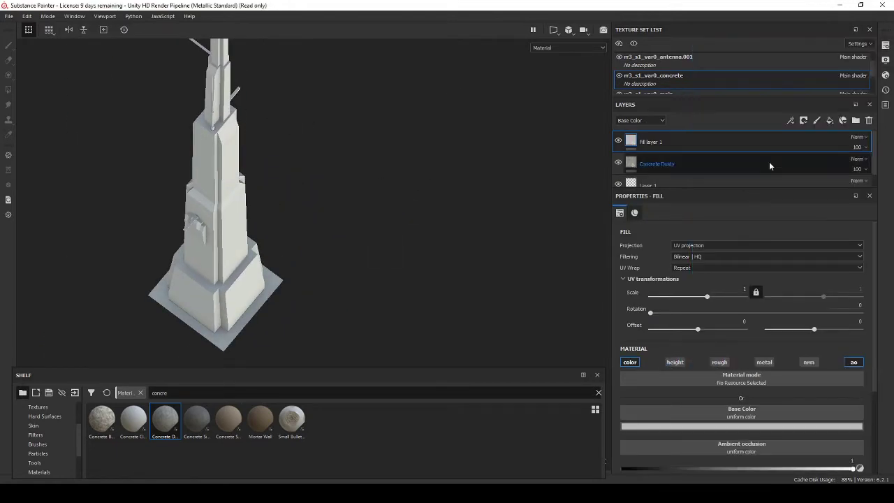
# - Give Fill layer 1 a black mask driven by a Dirt generator
pyautogui.rightClick(699, 146)
pyautogui.click(733, 168)
pyautogui.click(790, 120)
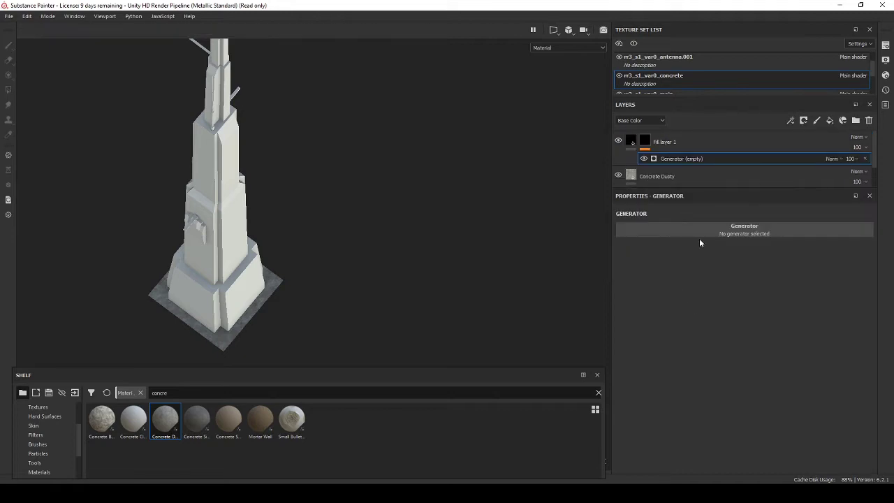
pyautogui.click(736, 229)
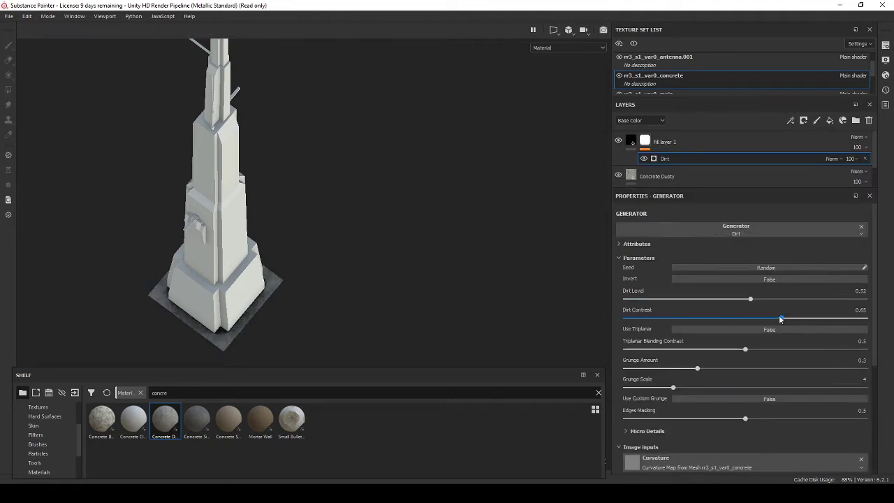
# - Save the project as rr3_s1_var0
pyautogui.hotkey('ctrl', 's')
pyautogui.write('rr3_s1_var0')
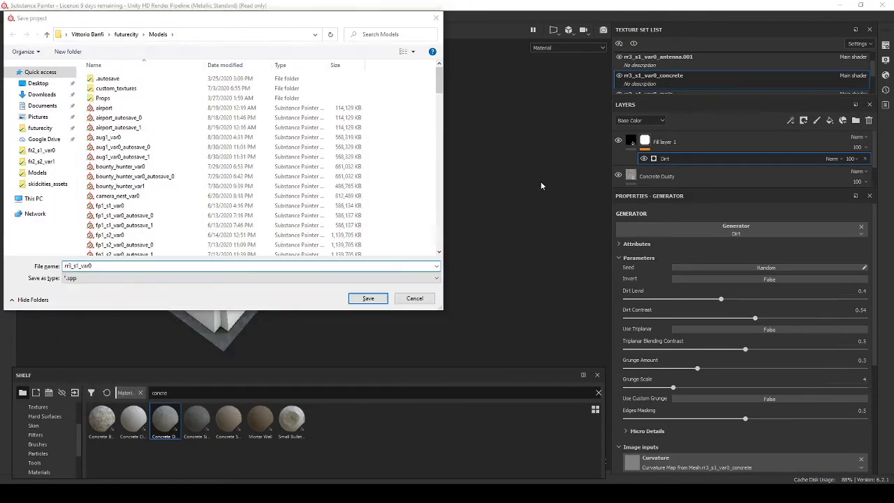
pyautogui.press('Return')
# - In the main texture set, add a folder instanced across texture sets containing a fill layer
pyautogui.click(469, 248)
pyautogui.click(653, 57)
pyautogui.click(856, 120)
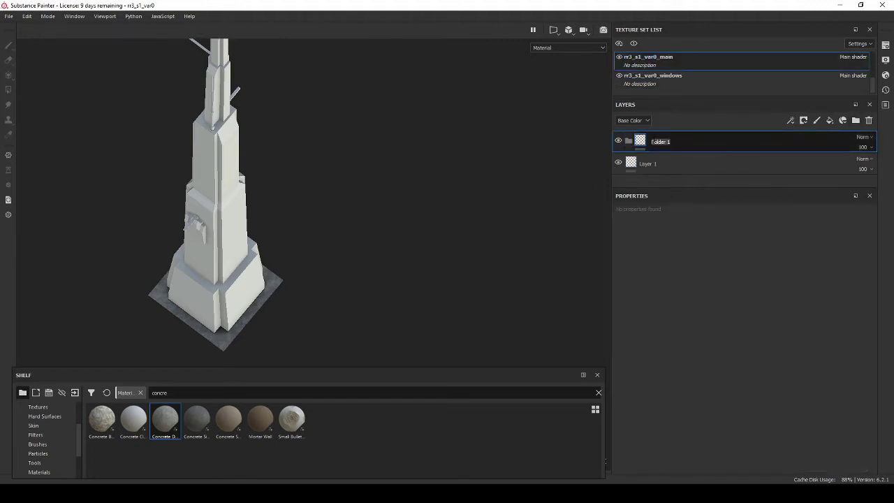
pyautogui.rightClick(724, 154)
pyautogui.click(705, 194)
pyautogui.click(418, 319)
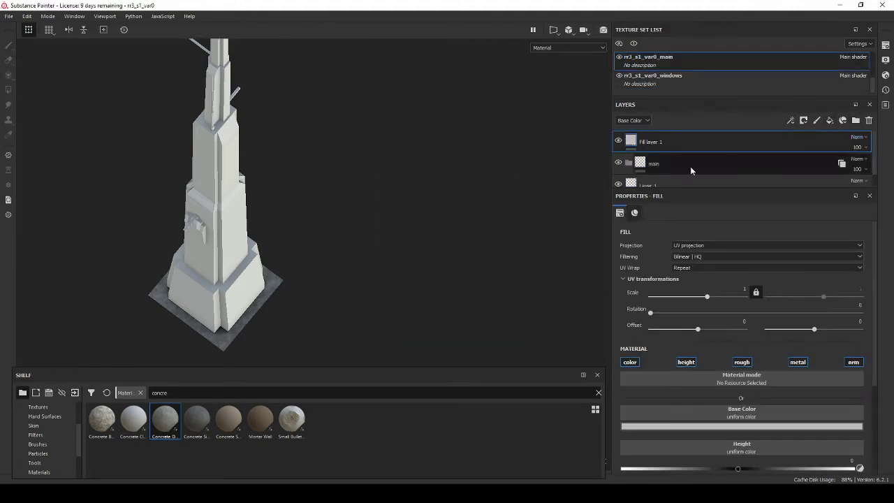
pyautogui.click(742, 426)
# - Add a dark second fill layer with a black mask and Dirt generator
pyautogui.click(884, 44)
pyautogui.click(885, 44)
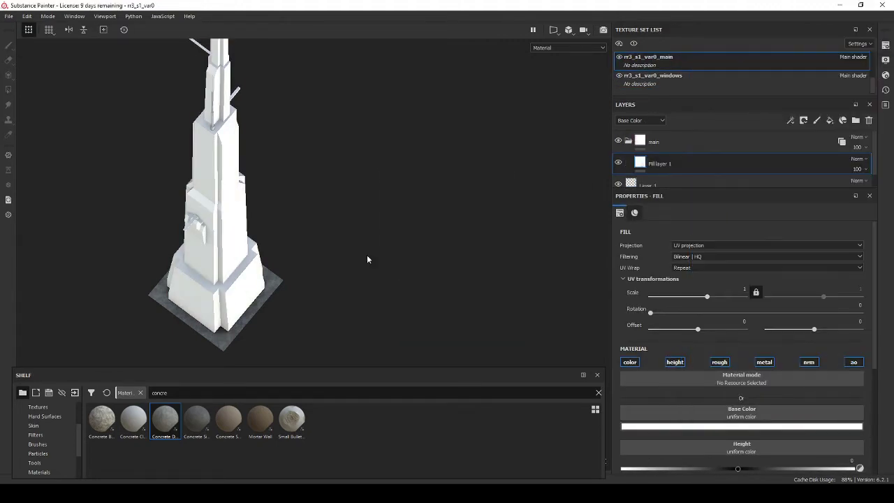
pyautogui.click(828, 120)
pyautogui.click(741, 426)
pyautogui.click(801, 398)
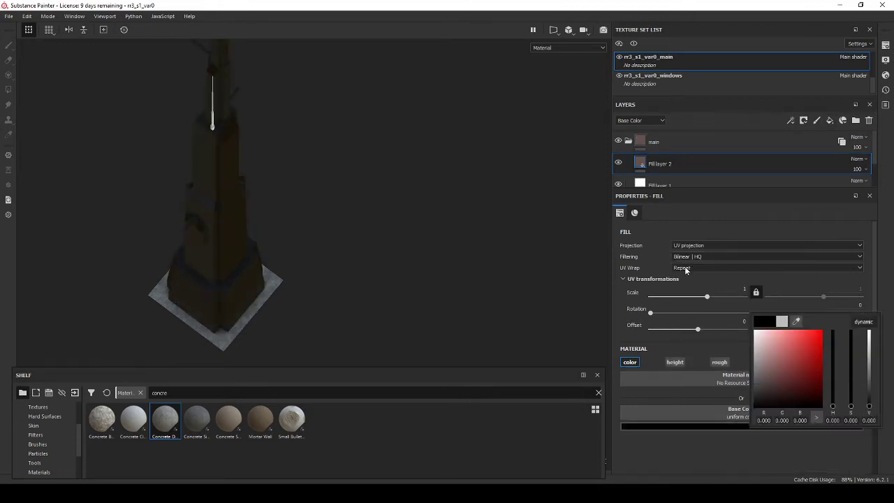
pyautogui.click(842, 120)
pyautogui.click(789, 120)
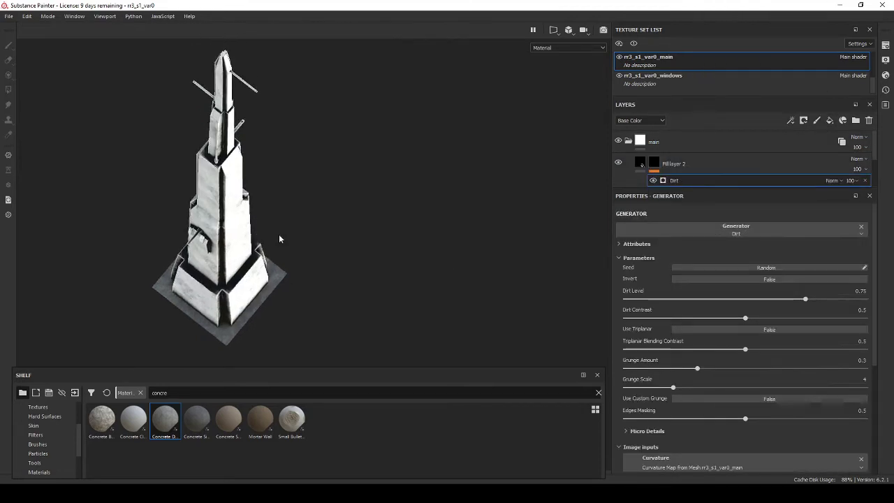
pyautogui.click(674, 164)
pyautogui.click(708, 426)
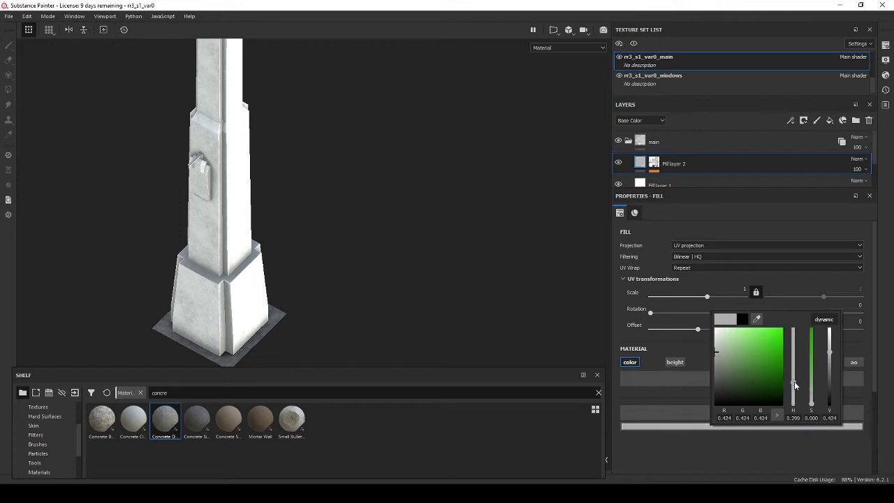
pyautogui.scroll(-5, 295, 233)
pyautogui.scroll(3, 301, 238)
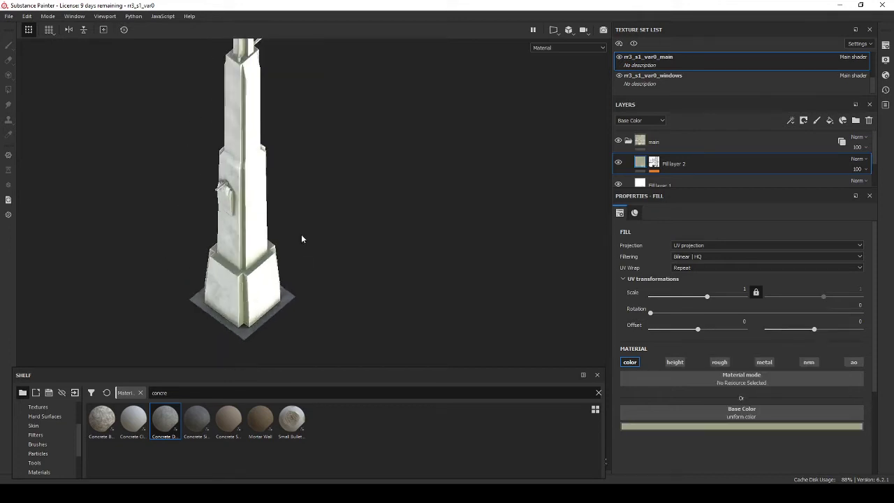
# - Add a black-masked base folder with a fill layer, polygon-filling the base faces
pyautogui.click(855, 120)
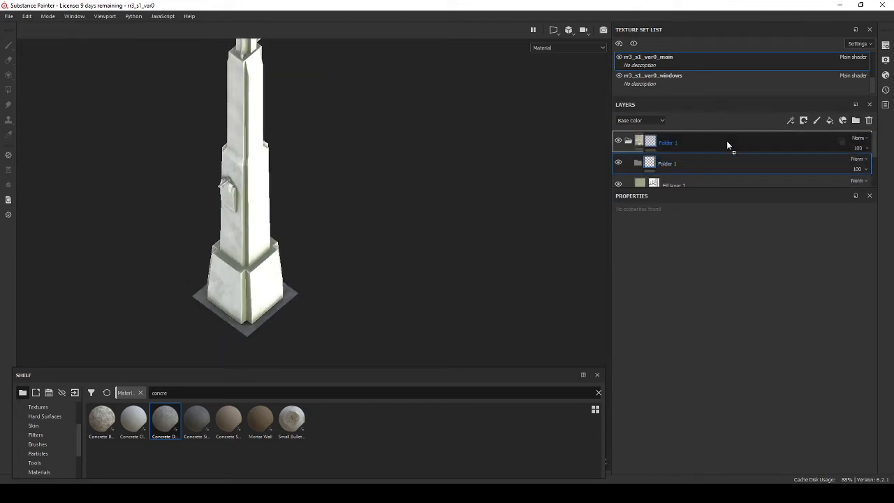
pyautogui.rightClick(663, 143)
pyautogui.click(698, 105)
pyautogui.scroll(5, 209, 279)
pyautogui.press('4')
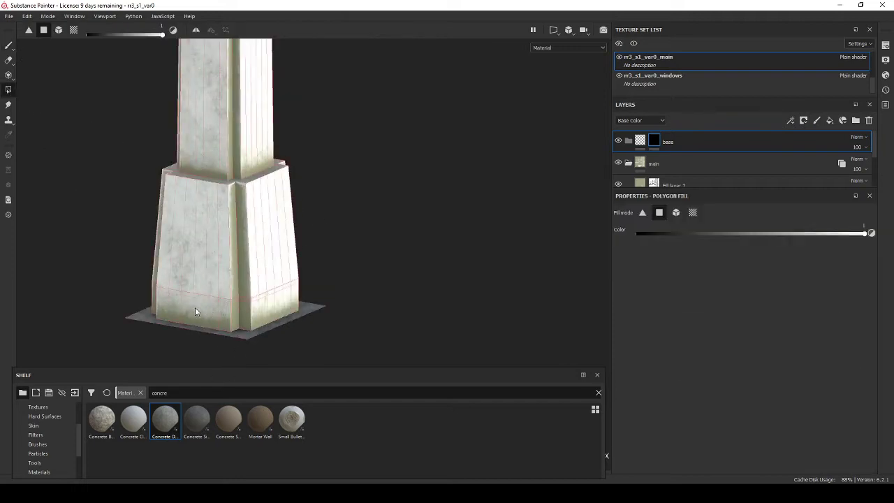
pyautogui.click(832, 121)
pyautogui.press('4')
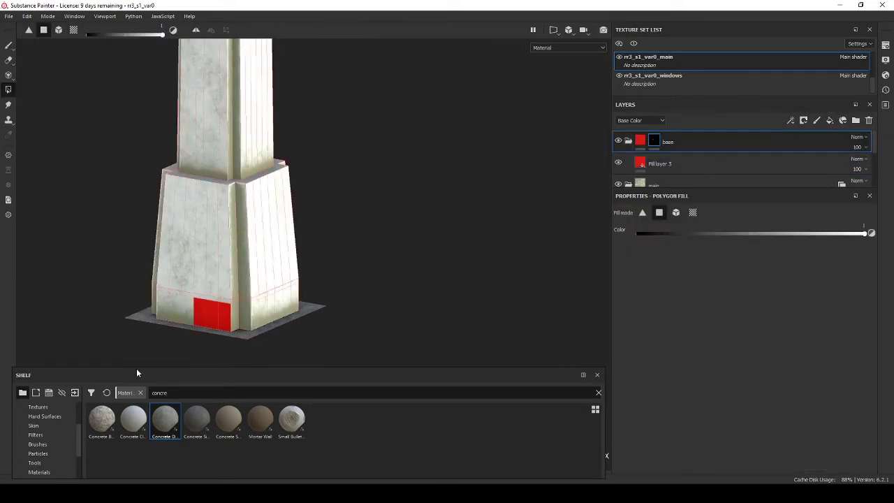
# - Return to Blender and view the tower base
pyautogui.hotkey('alt', 'Tab')
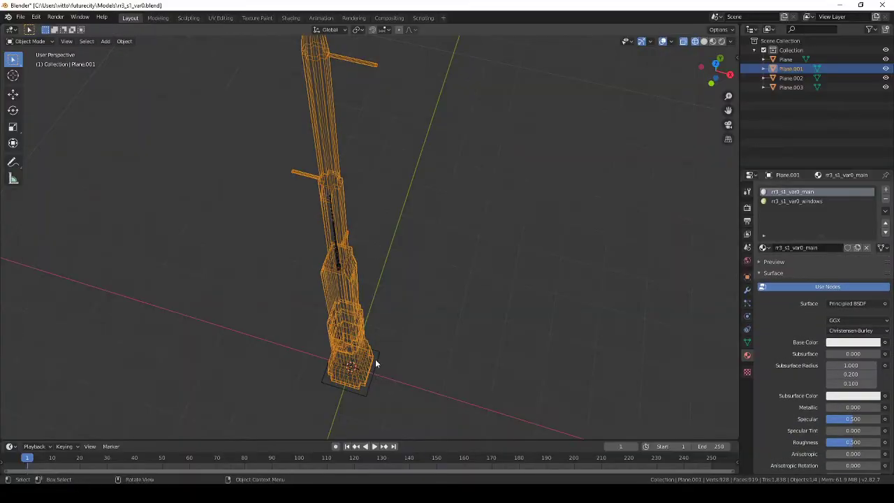
pyautogui.moveTo(375, 363); pyautogui.dragTo(505, 311, button='middle')
pyautogui.scroll(3, 507, 331)
# - In Edit Mode, select the two door faces at the tower base and scale them
pyautogui.scroll(-3, 376, 97)
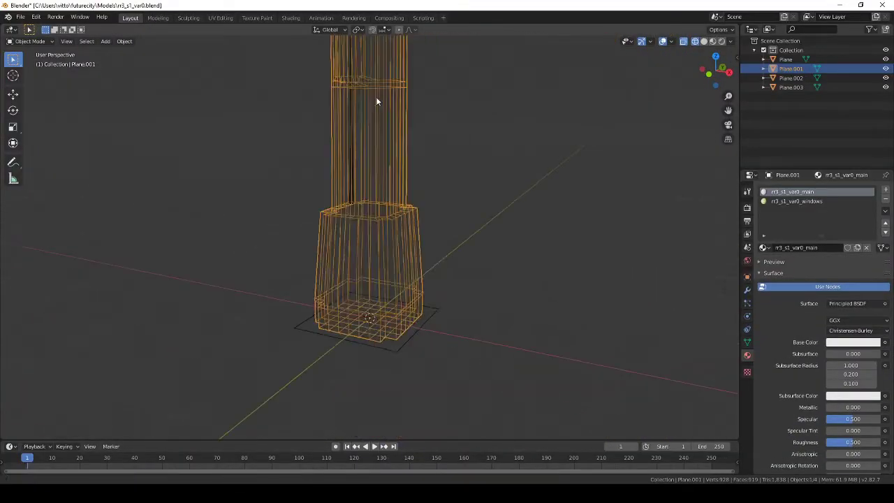
pyautogui.press('Tab')
pyautogui.hotkey('shift', 'z')
pyautogui.moveTo(344, 373); pyautogui.dragTo(360, 366, button='middle')
pyautogui.click(322, 371)
pyautogui.keyDown('shift'); pyautogui.click(340, 375); pyautogui.keyUp('shift')
pyautogui.press('s')
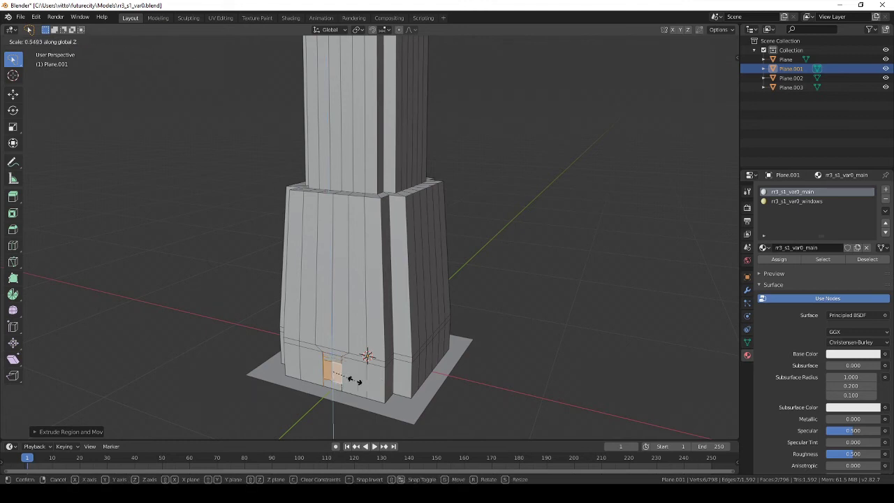
pyautogui.click(363, 385)
# - Scale the door faces along Z to set the doorway height
pyautogui.moveTo(364, 384); pyautogui.dragTo(370, 347, button='middle')
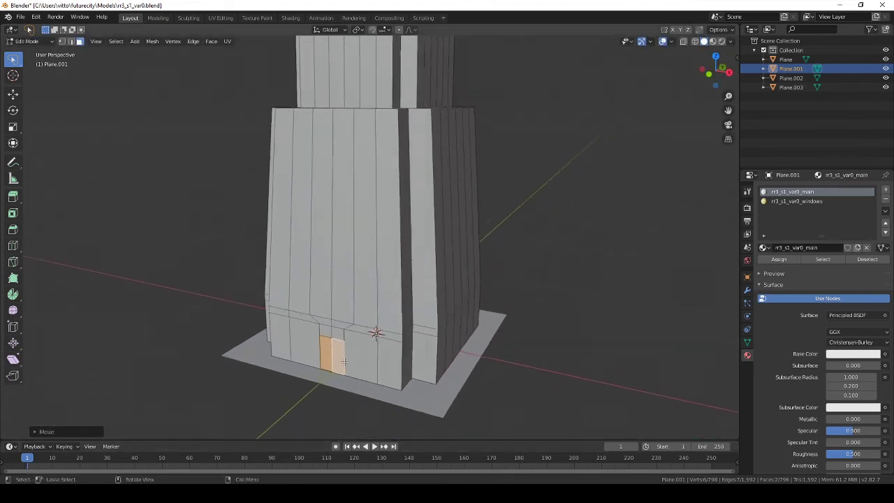
pyautogui.press('s')
pyautogui.press('z')
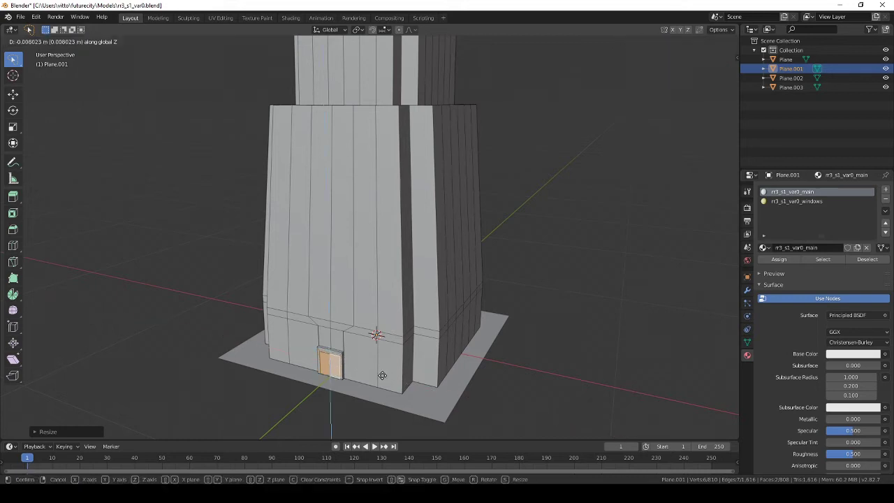
pyautogui.click(382, 371)
pyautogui.press('Tab')
pyautogui.scroll(5, 361, 326)
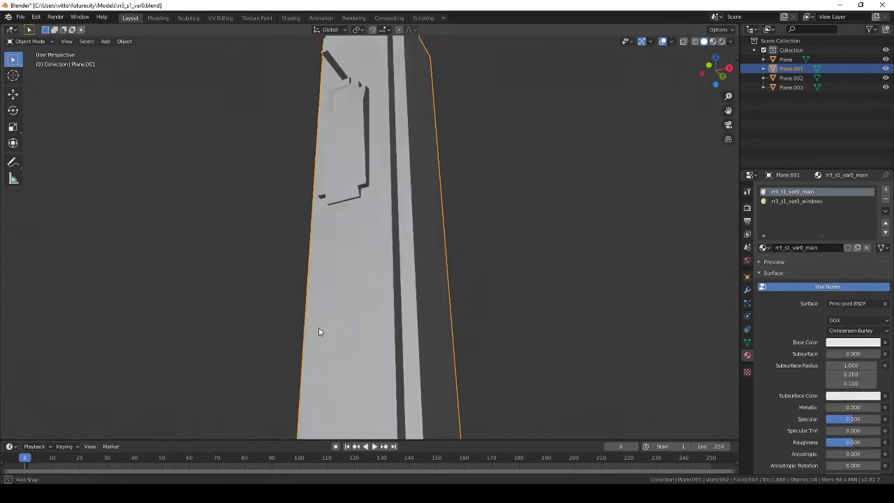
pyautogui.scroll(-5, 318, 327)
pyautogui.keyDown('alt'); pyautogui.scroll(-1, 344, 300); pyautogui.keyUp('alt')
# - Extrude the door faces inward to recess the doorway
pyautogui.press('Tab')
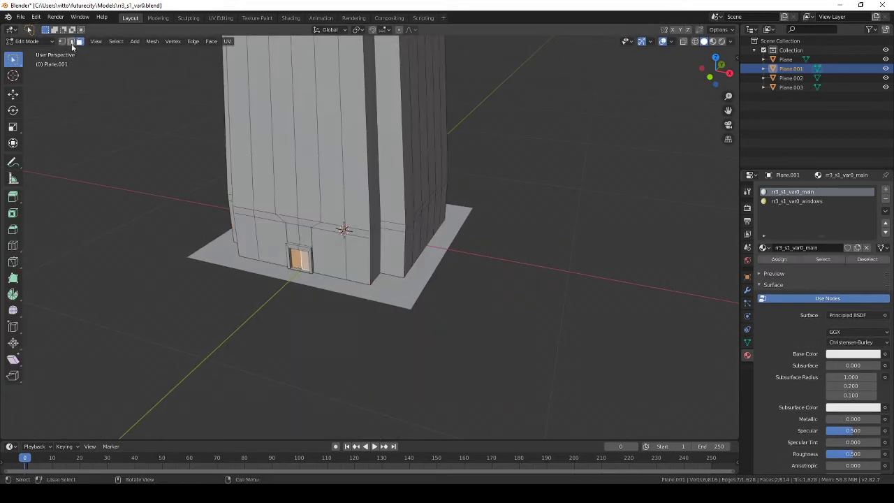
pyautogui.moveTo(300, 272)
pyautogui.mouseDown(button='middle')
pyautogui.moveTo(369, 261)
pyautogui.moveTo(467, 291)
pyautogui.mouseUp(button='middle')
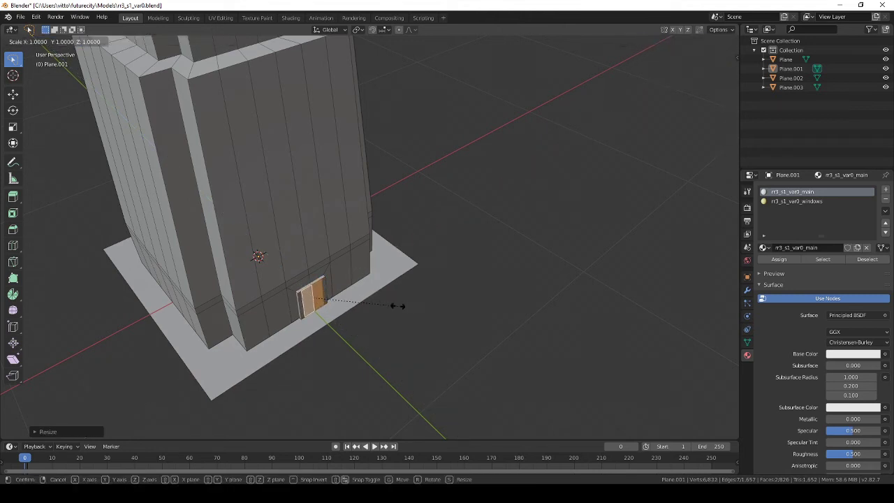
pyautogui.scroll(5, 378, 310)
pyautogui.press('e')
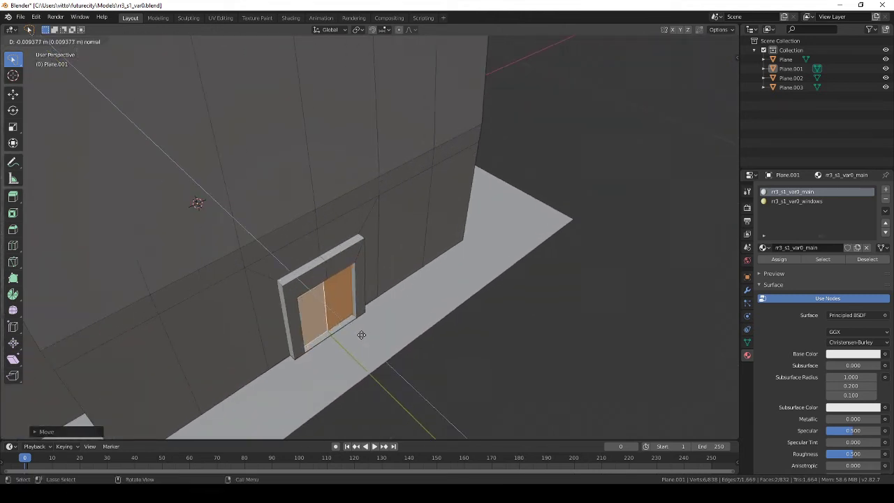
pyautogui.scroll(-5, 333, 334)
pyautogui.moveTo(340, 340); pyautogui.dragTo(398, 319, button='middle')
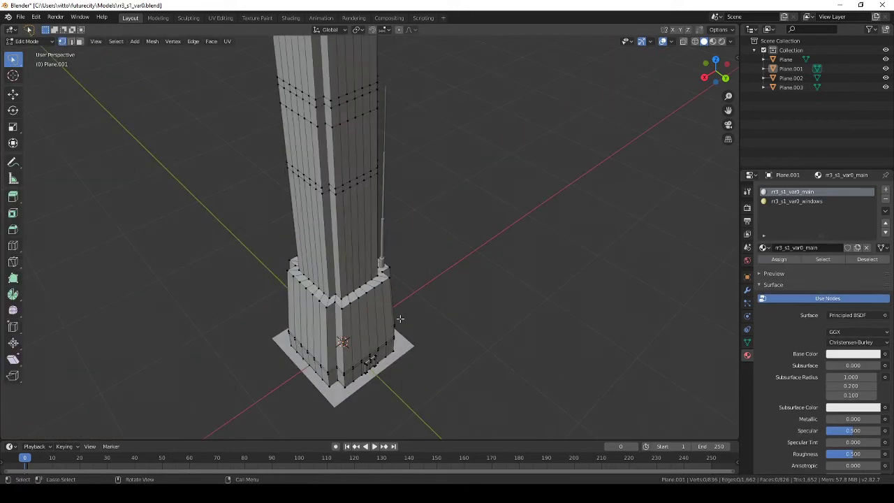
# - Return to Object Mode and save rr3_s1_var0.blend
pyautogui.press('a')
pyautogui.press('Tab')
pyautogui.scroll(-3, 370, 370)
pyautogui.hotkey('ctrl', 's')
pyautogui.moveTo(395, 252); pyautogui.dragTo(383, 326, button='middle')
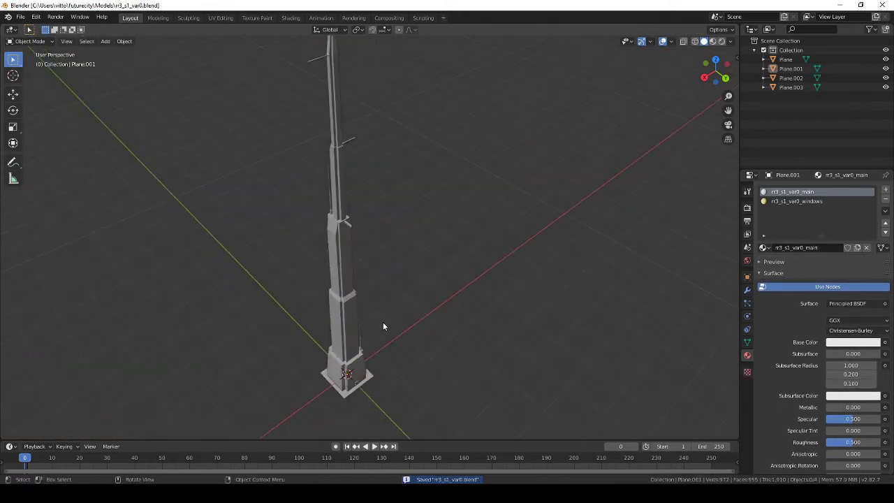
pyautogui.click(21, 17)
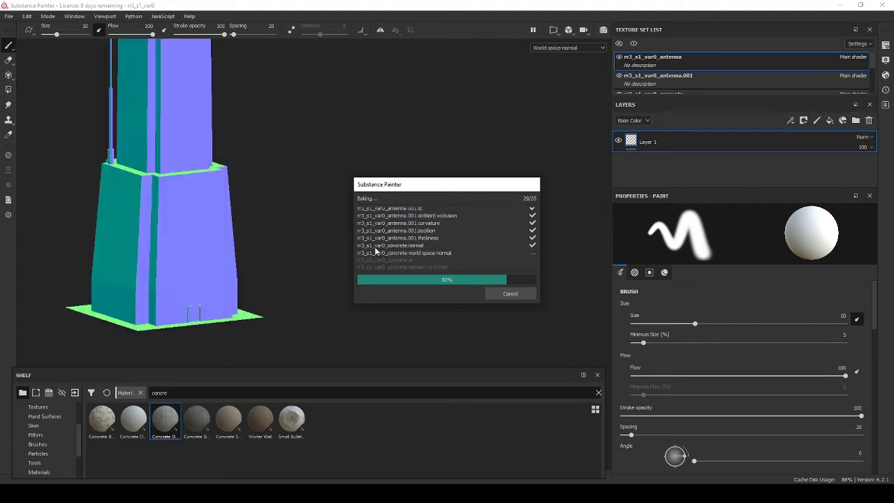
# - Close the finished bake and select the building's main texture set
pyautogui.click(510, 293)
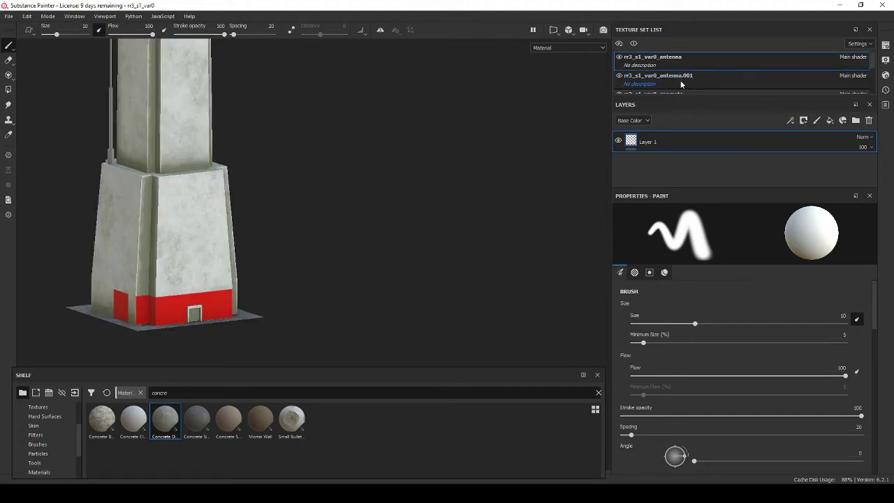
pyautogui.scroll(-1, 681, 76)
pyautogui.click(681, 78)
# - Polygon-fill the door surround and the wall right of the door red
pyautogui.press('4')
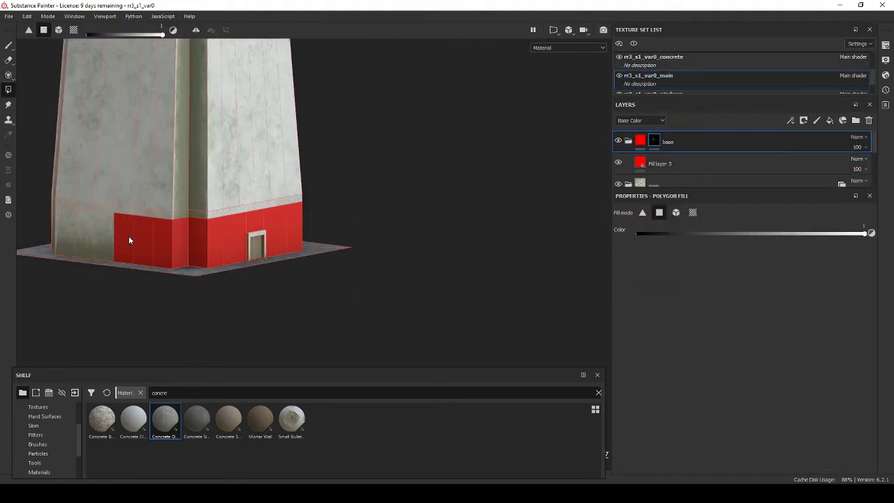
pyautogui.keyDown('alt'); pyautogui.moveTo(116, 239); pyautogui.dragTo(153, 234); pyautogui.keyUp('alt')
pyautogui.keyDown('alt'); pyautogui.moveTo(235, 239); pyautogui.dragTo(205, 260); pyautogui.keyUp('alt')
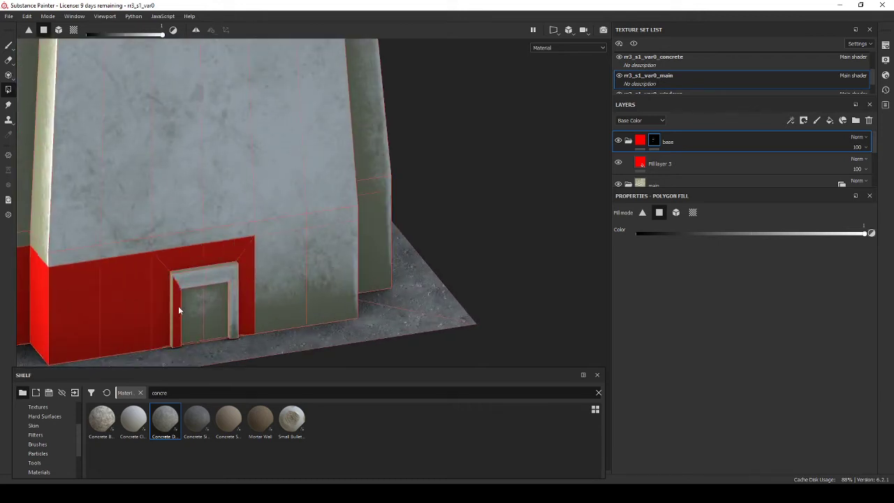
pyautogui.click(170, 303)
pyautogui.click(227, 313)
pyautogui.moveTo(228, 312)
pyautogui.keyDown('alt'); pyautogui.mouseDown()
pyautogui.moveTo(234, 305)
pyautogui.moveTo(399, 317)
pyautogui.moveTo(485, 291)
pyautogui.moveTo(245, 279)
pyautogui.mouseUp(); pyautogui.keyUp('alt')
pyautogui.scroll(-5, 245, 280)
pyautogui.scroll(8, 239, 268)
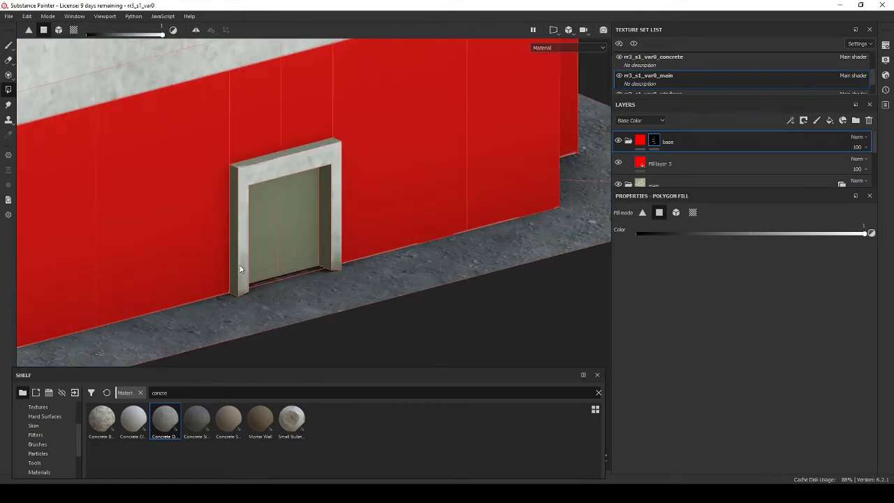
pyautogui.scroll(-3, 335, 240)
pyautogui.keyDown('alt'); pyautogui.moveTo(335, 240); pyautogui.dragTo(391, 209); pyautogui.keyUp('alt')
# - Make Fill layer 3 black and give it a black mask driven by a Dirt generator
pyautogui.click(659, 164)
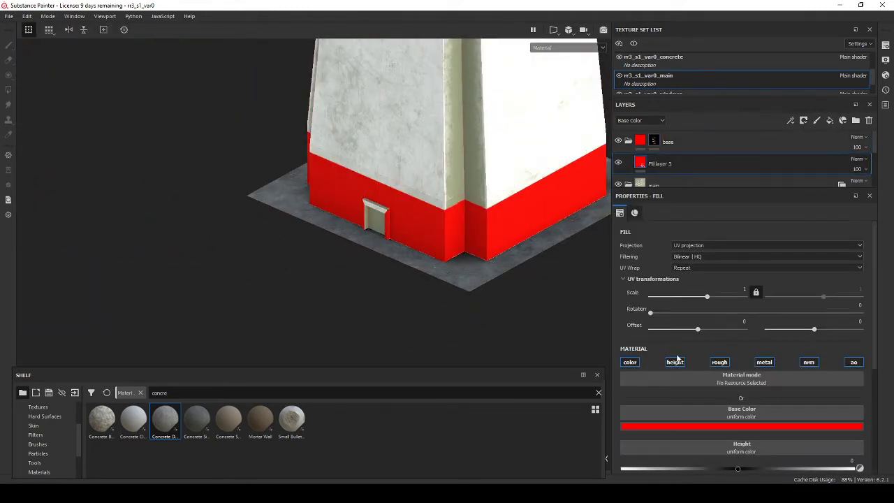
pyautogui.click(741, 426)
pyautogui.rightClick(659, 163)
pyautogui.click(705, 7)
pyautogui.rightClick(653, 163)
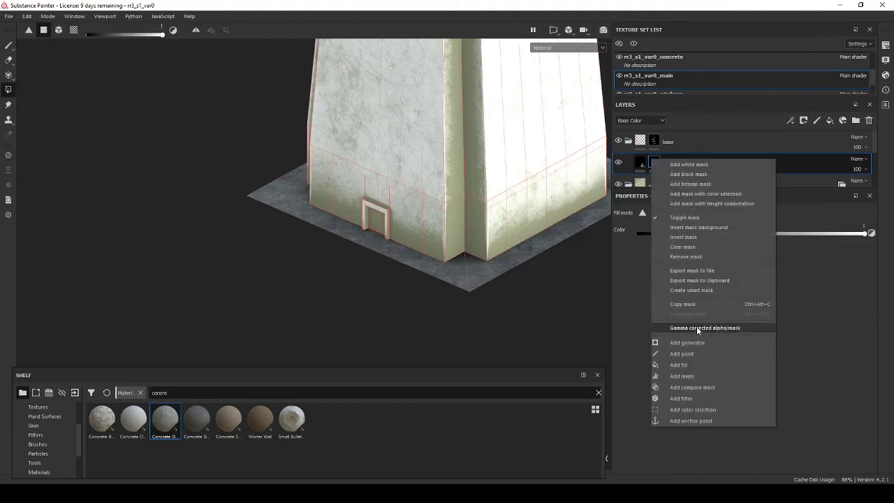
pyautogui.click(696, 326)
pyautogui.click(684, 239)
pyautogui.click(680, 282)
# - Tune the Dirt generator's Dirt Level from 0.37 up to 0.46
pyautogui.moveTo(698, 298); pyautogui.dragTo(714, 299)
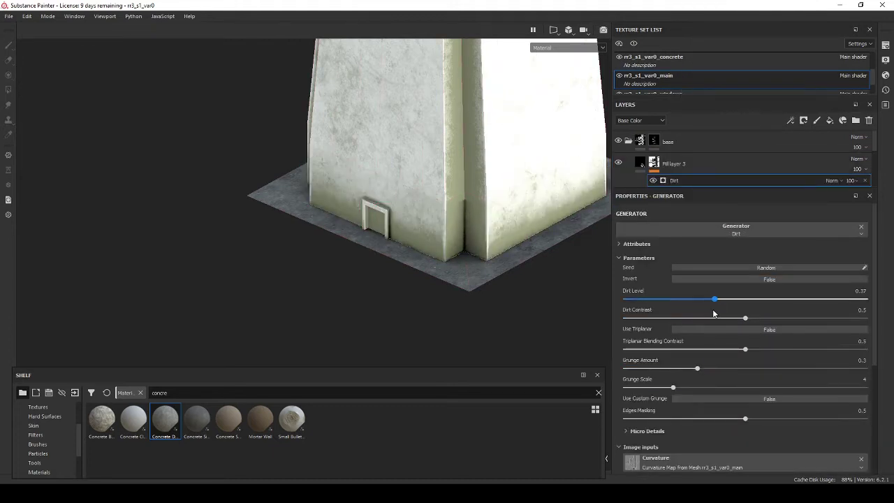
pyautogui.click(654, 141)
pyautogui.press('4')
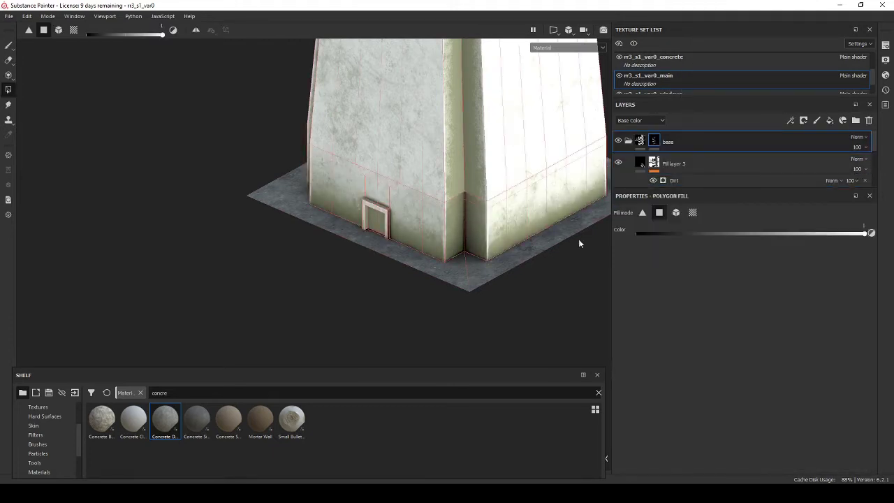
pyautogui.click(674, 180)
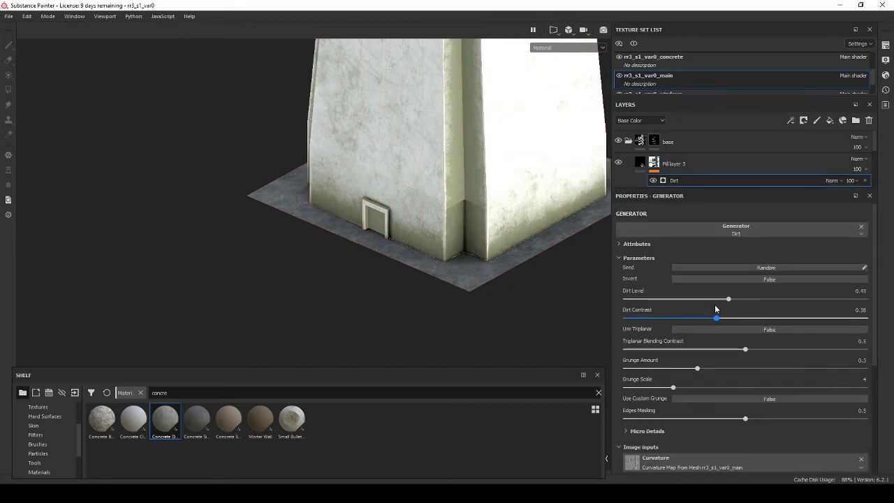
pyautogui.moveTo(729, 299); pyautogui.dragTo(735, 305)
# - Add a gradient folder containing Fill layer 4 with a red base colour
pyautogui.click(855, 120)
pyautogui.write('gradient')
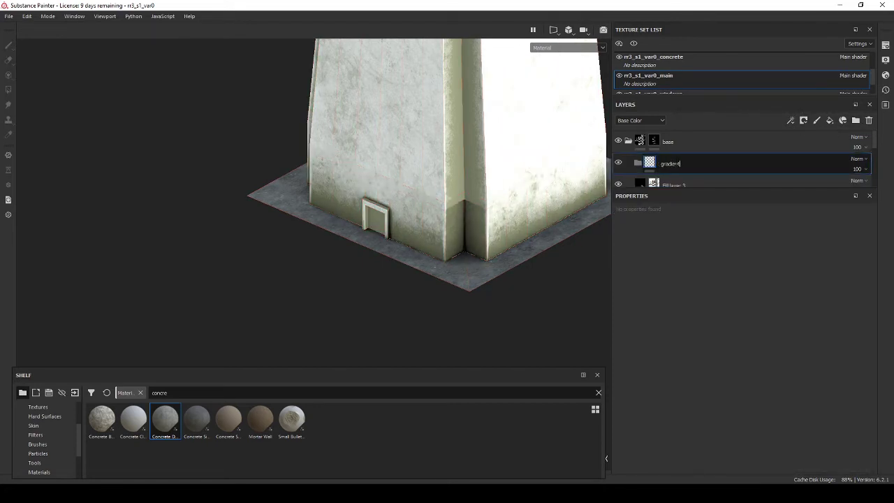
pyautogui.click(830, 120)
pyautogui.moveTo(697, 166); pyautogui.dragTo(663, 147)
pyautogui.click(741, 425)
pyautogui.click(697, 374)
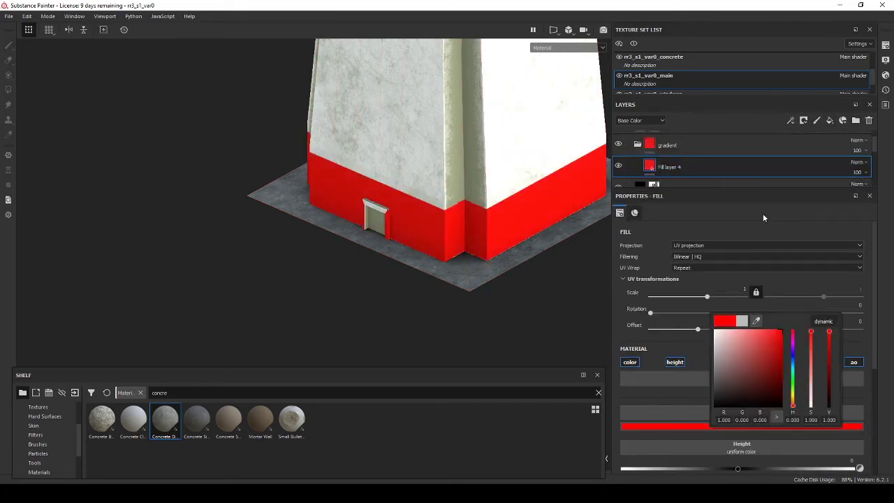
# - Mask the gradient folder with a 3D Linear Gradient, raising Balance and inverting it
pyautogui.rightClick(667, 145)
pyautogui.click(703, 230)
pyautogui.click(729, 308)
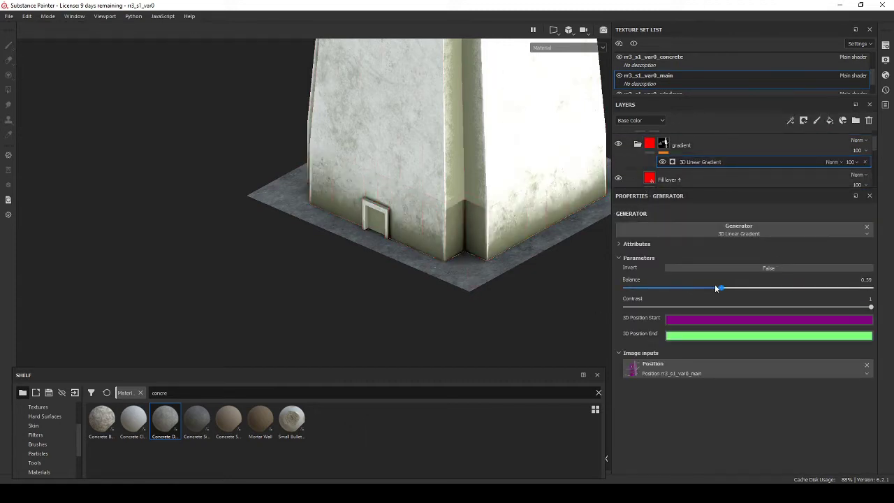
pyautogui.scroll(-5, 391, 201)
pyautogui.scroll(4, 391, 200)
pyautogui.click(696, 319)
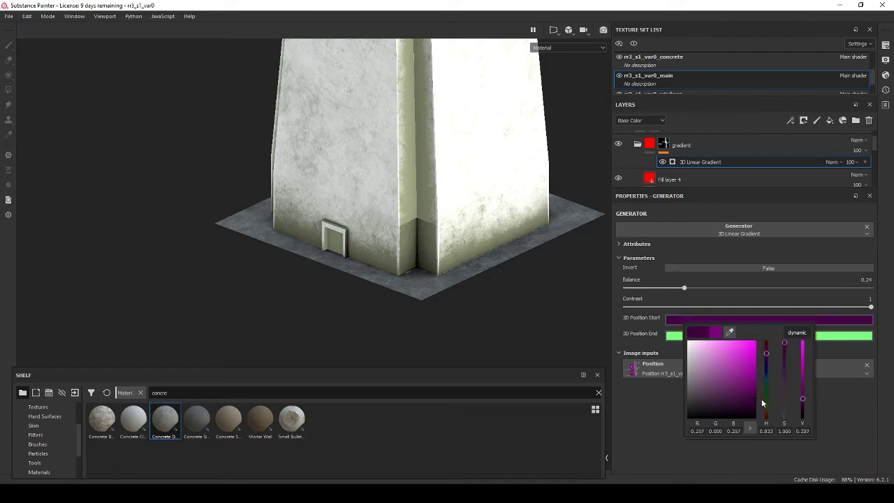
pyautogui.moveTo(838, 287); pyautogui.dragTo(869, 287)
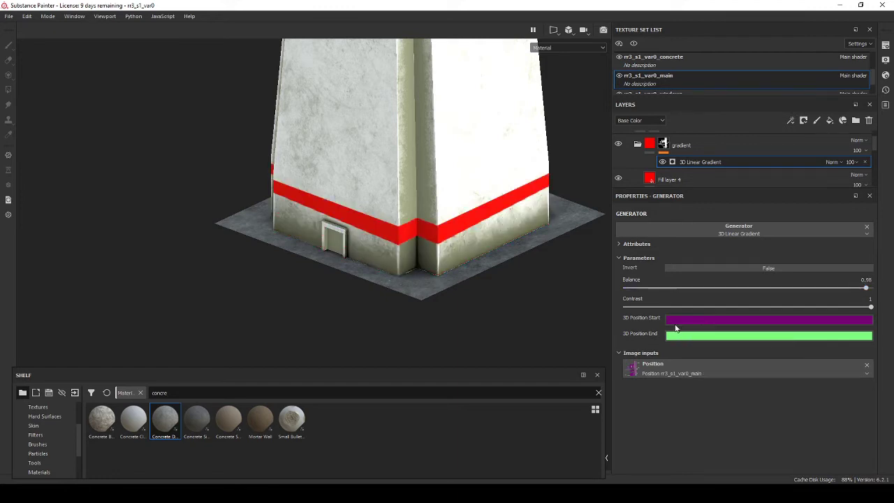
pyautogui.click(751, 269)
pyautogui.click(691, 179)
# - Delete the red Fill layer 4 and remove the Dirt effect from Fill layer 3
pyautogui.press('Delete')
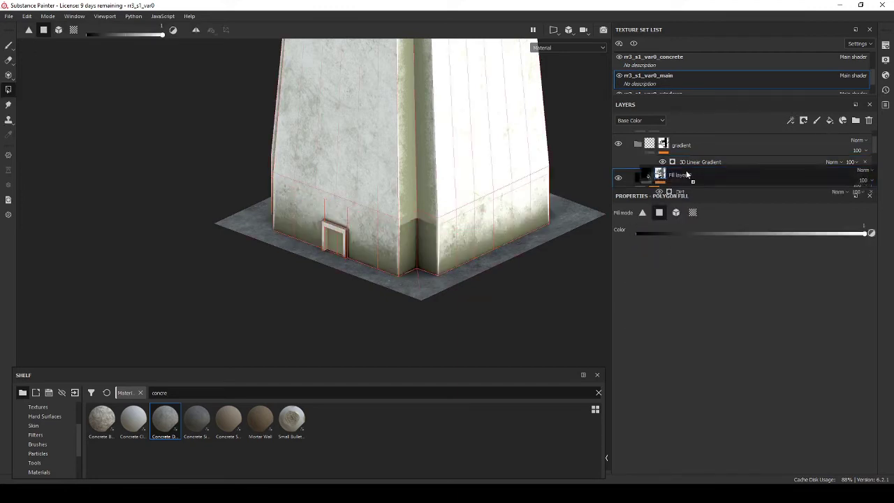
pyautogui.click(699, 161)
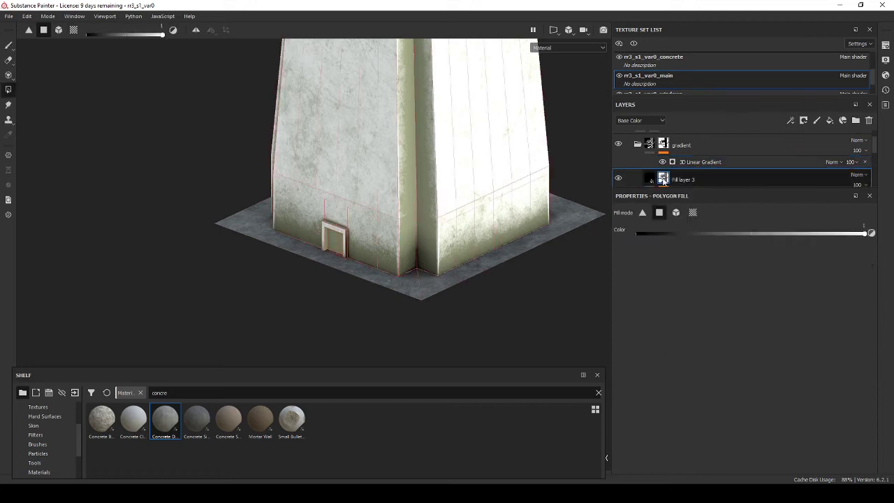
pyautogui.scroll(-1, 748, 167)
pyautogui.click(698, 168)
pyautogui.moveTo(748, 299); pyautogui.dragTo(773, 301)
pyautogui.press('Delete')
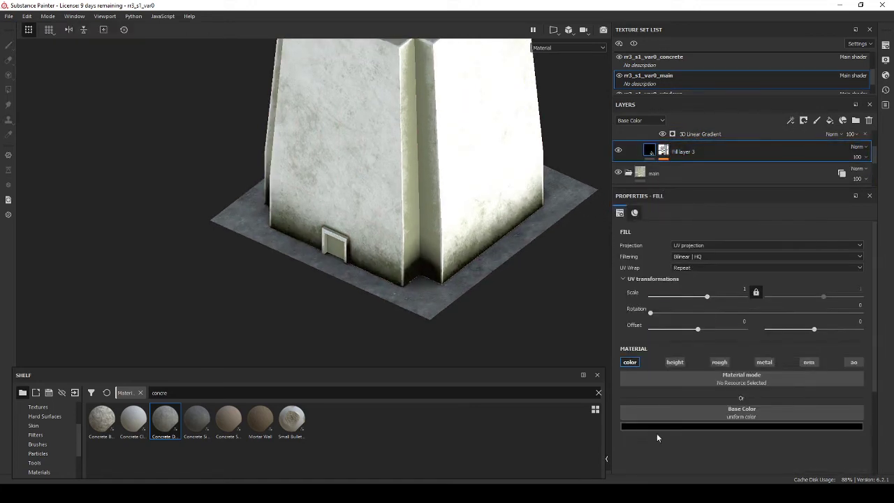
# - Add a doors folder at the top of the layer stack
pyautogui.keyDown('alt'); pyautogui.moveTo(478, 265); pyautogui.dragTo(503, 209); pyautogui.keyUp('alt')
pyautogui.scroll(2, 626, 144)
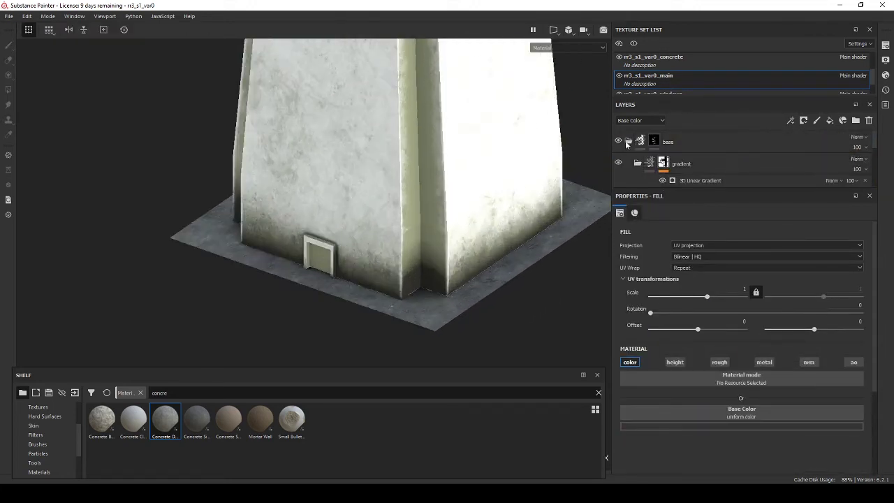
pyautogui.click(859, 188)
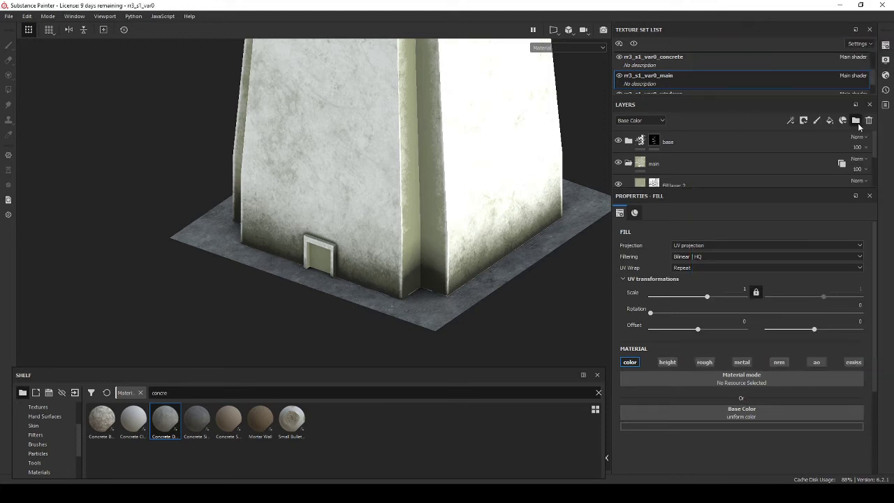
pyautogui.click(855, 119)
pyautogui.moveTo(676, 175)
pyautogui.mouseDown()
pyautogui.moveTo(684, 128)
pyautogui.moveTo(696, 167)
pyautogui.mouseUp()
pyautogui.write('rs')
# - Put a fill layer inside the doors folder with a white base colour and emissive colour
pyautogui.rightClick(668, 154)
pyautogui.click(698, 88)
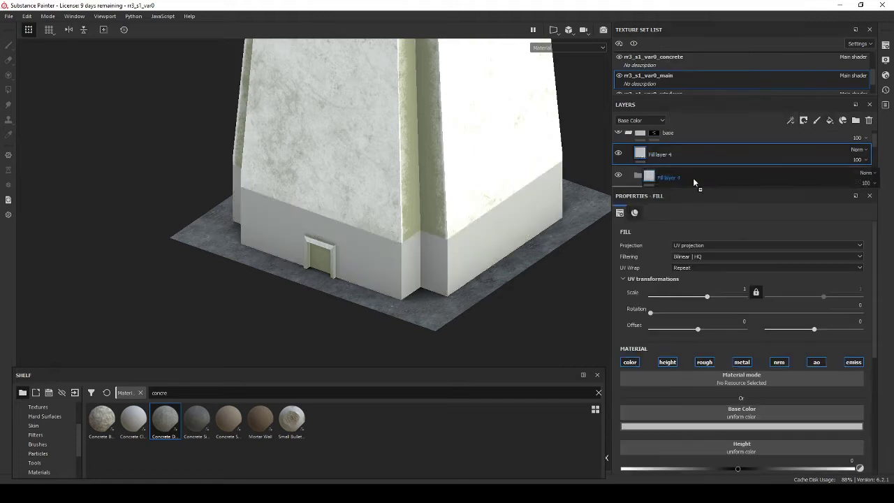
pyautogui.click(693, 400)
pyautogui.click(726, 322)
pyautogui.click(742, 362)
pyautogui.click(764, 393)
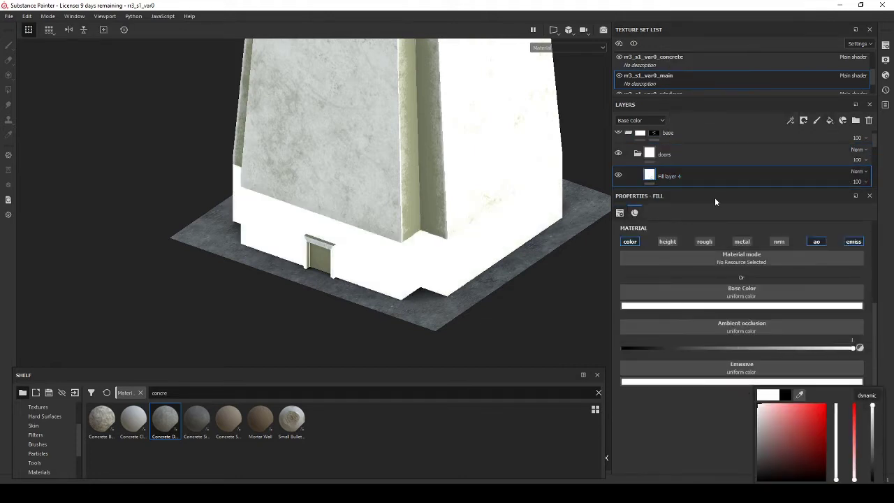
# - Give the doors folder a black mask so the white fill shows nowhere
pyautogui.click(705, 158)
pyautogui.rightClick(656, 140)
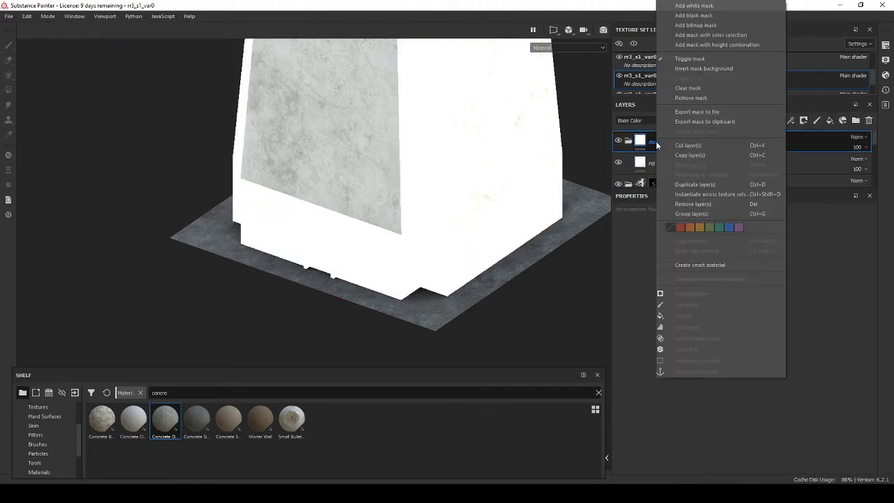
pyautogui.click(692, 30)
pyautogui.moveTo(249, 236)
pyautogui.keyDown('alt'); pyautogui.mouseDown()
pyautogui.moveTo(313, 196)
pyautogui.moveTo(535, 269)
pyautogui.mouseUp(); pyautogui.keyUp('alt')
pyautogui.scroll(5, 312, 196)
pyautogui.scroll(-5, 299, 175)
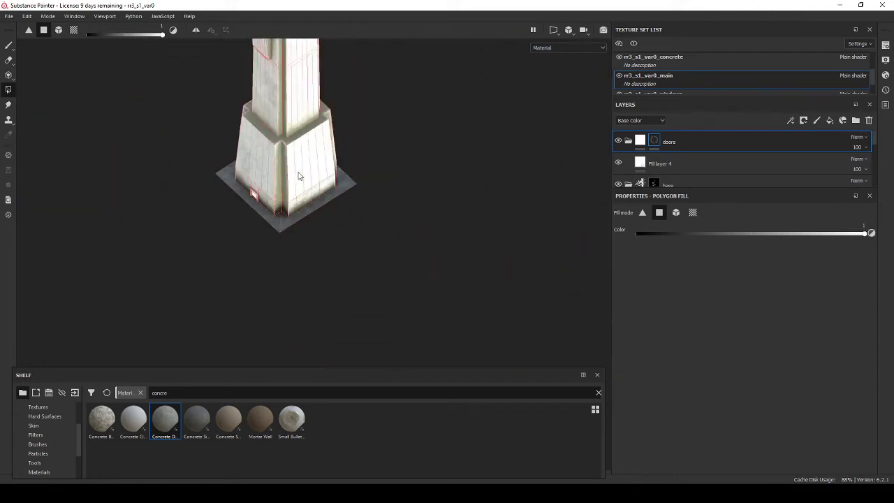
# - Add an Emissive channel to the windows texture set
pyautogui.click(9, 44)
pyautogui.keyDown('alt'); pyautogui.moveTo(280, 175); pyautogui.dragTo(365, 235); pyautogui.keyUp('alt')
pyautogui.scroll(-4, 363, 209)
pyautogui.scroll(4, 359, 172)
pyautogui.moveTo(359, 172)
pyautogui.keyDown('alt'); pyautogui.mouseDown()
pyautogui.moveTo(358, 144)
pyautogui.moveTo(358, 270)
pyautogui.mouseUp(); pyautogui.keyUp('alt')
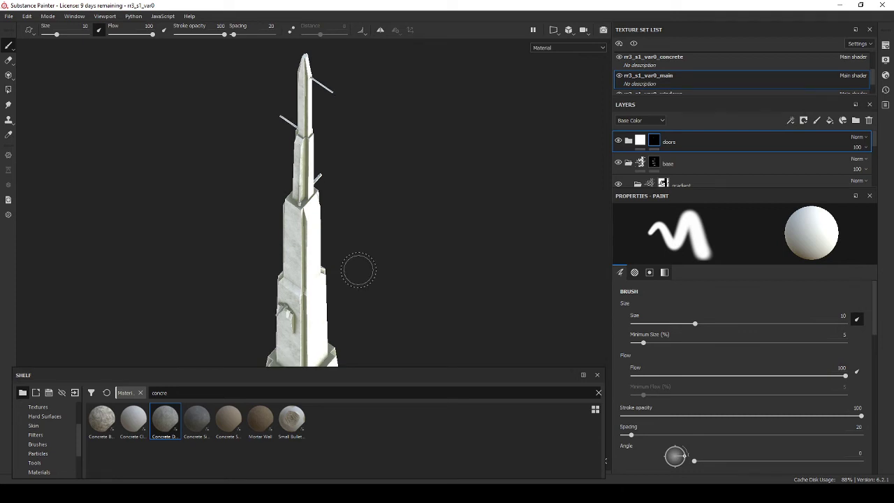
pyautogui.scroll(-1, 730, 76)
pyautogui.click(729, 75)
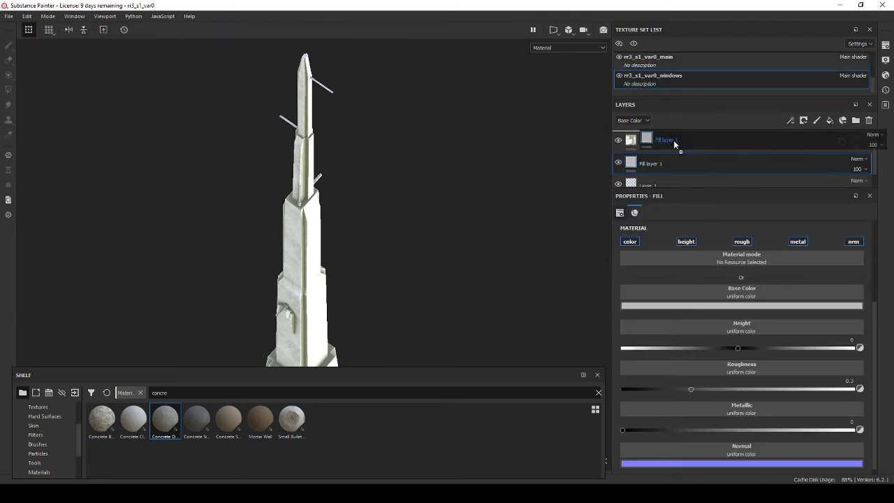
pyautogui.click(859, 44)
pyautogui.click(858, 187)
pyautogui.click(848, 299)
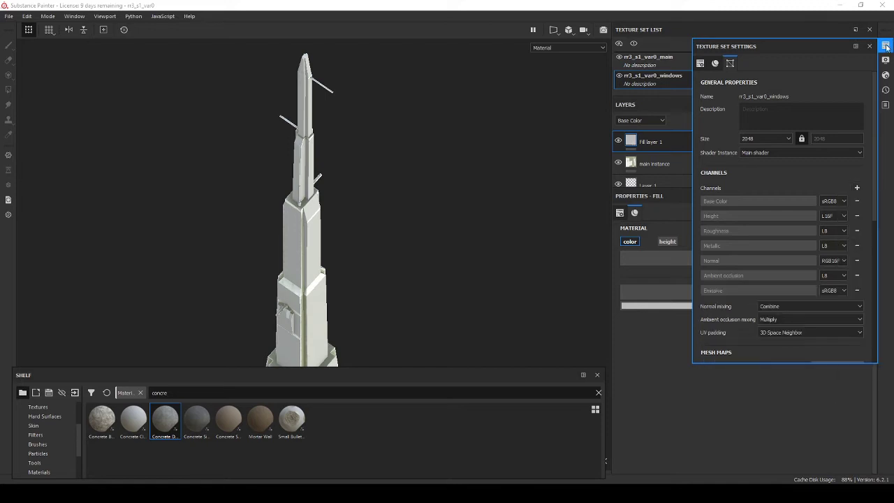
pyautogui.click(659, 288)
# - On Fill layer 1, turn off Color and enable the Height and Emissive channels
pyautogui.click(630, 241)
pyautogui.click(667, 241)
pyautogui.click(853, 241)
# - Import the rr2_windows_height and rr2_windows_emission2 PNGs into the shelf
pyautogui.tripleClick(230, 392)
pyautogui.write('rr3')
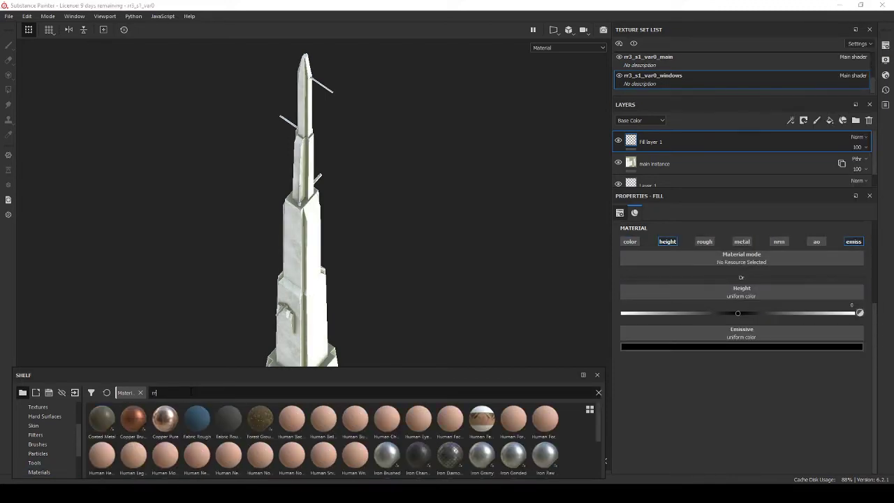
pyautogui.press('BackSpace')
pyautogui.press('BackSpace')
pyautogui.press('BackSpace')
pyautogui.moveTo(489, 294); pyautogui.dragTo(480, 424)
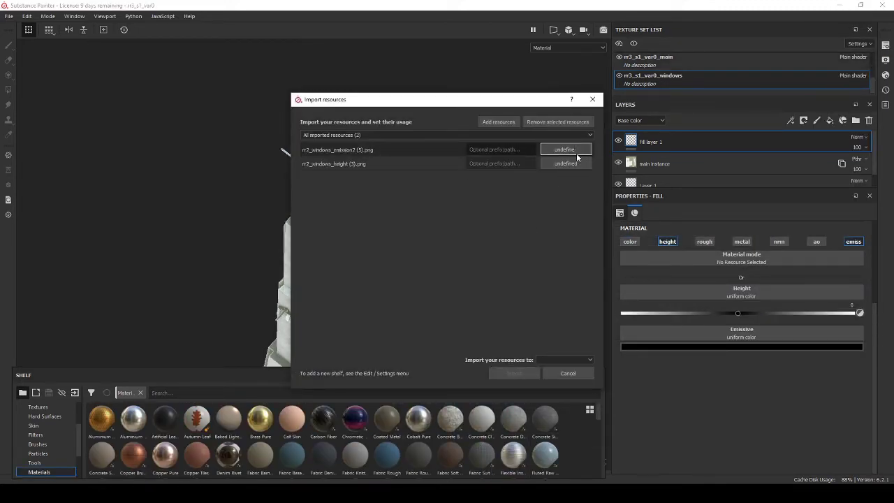
pyautogui.click(514, 372)
# - Assign the window height map to the Height slot and inspect the windowed tower
pyautogui.moveTo(132, 419); pyautogui.dragTo(743, 305)
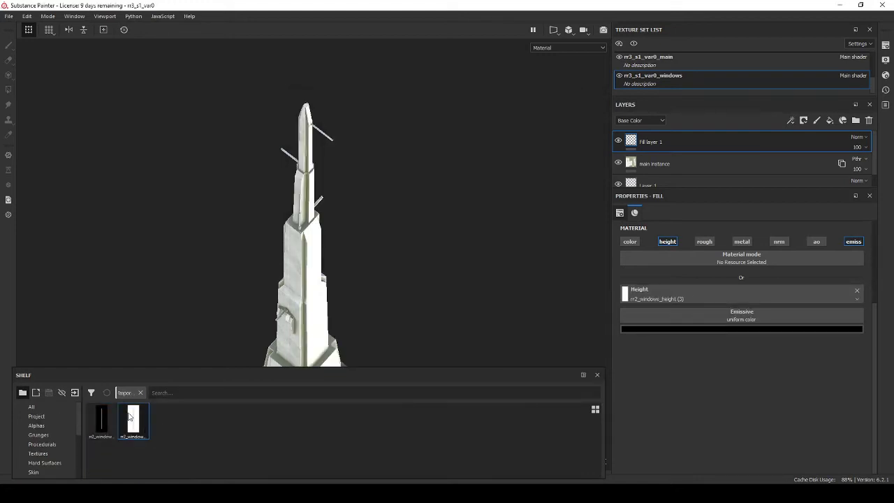
pyautogui.scroll(3, 339, 289)
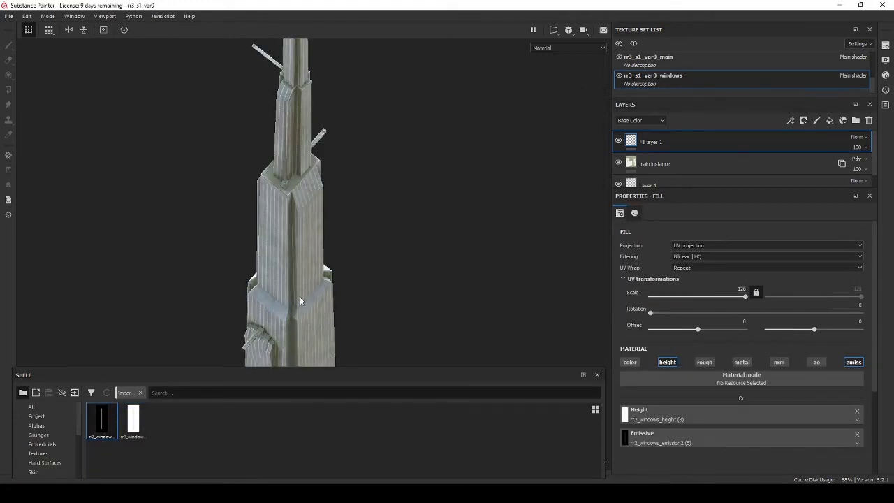
pyautogui.scroll(3, 403, 167)
pyautogui.scroll(2, 385, 219)
pyautogui.scroll(5, 419, 175)
pyautogui.scroll(-6, 459, 130)
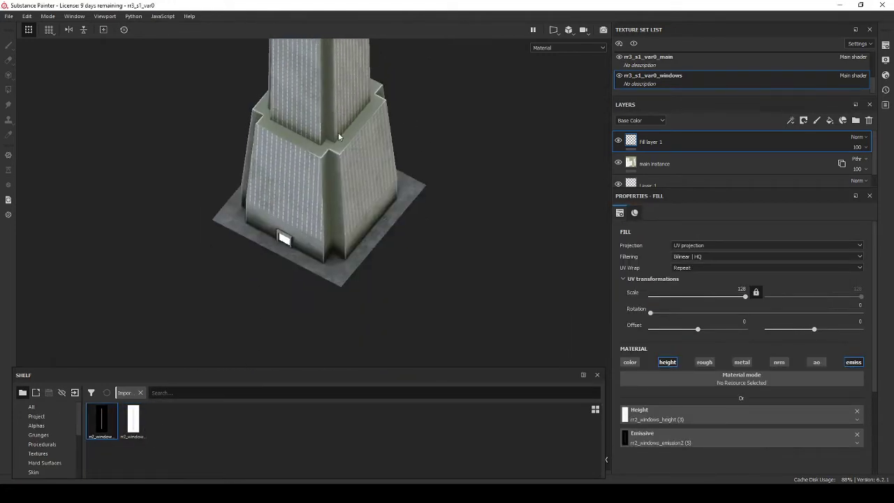
pyautogui.moveTo(459, 130)
pyautogui.keyDown('alt'); pyautogui.mouseDown()
pyautogui.moveTo(477, 191)
pyautogui.moveTo(403, 324)
pyautogui.mouseUp(); pyautogui.keyUp('alt')
pyautogui.scroll(-3, 404, 324)
pyautogui.scroll(3, 321, 200)
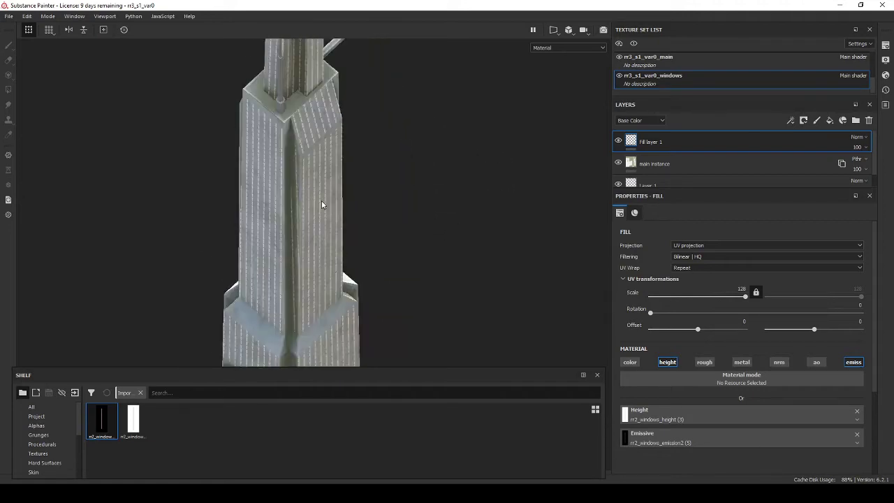
pyautogui.scroll(3, 321, 200)
pyautogui.scroll(2, 333, 187)
pyautogui.scroll(-5, 333, 187)
pyautogui.scroll(-3, 307, 176)
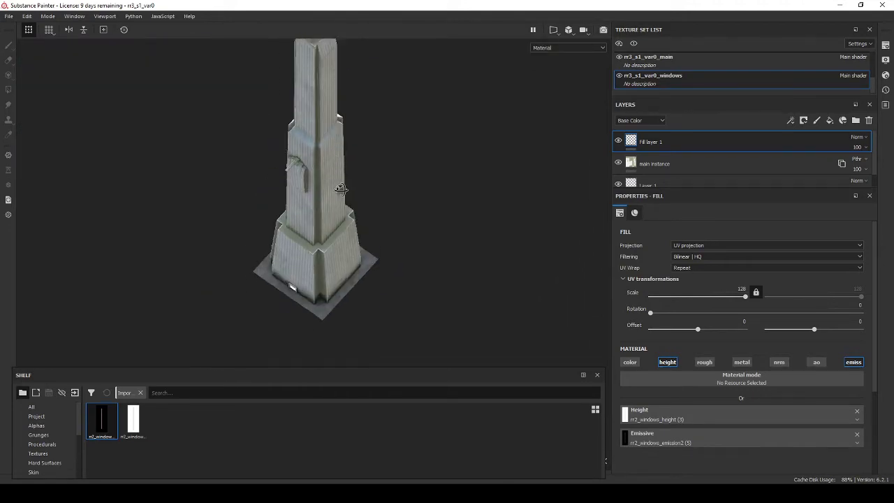
pyautogui.scroll(3, 319, 173)
pyautogui.keyDown('alt'); pyautogui.moveTo(319, 173); pyautogui.dragTo(361, 203); pyautogui.keyUp('alt')
pyautogui.scroll(-3, 361, 203)
# - In Blender, box-select the cable pipe on the tower mesh in see-through face mode
pyautogui.hotkey('alt', 'Tab')
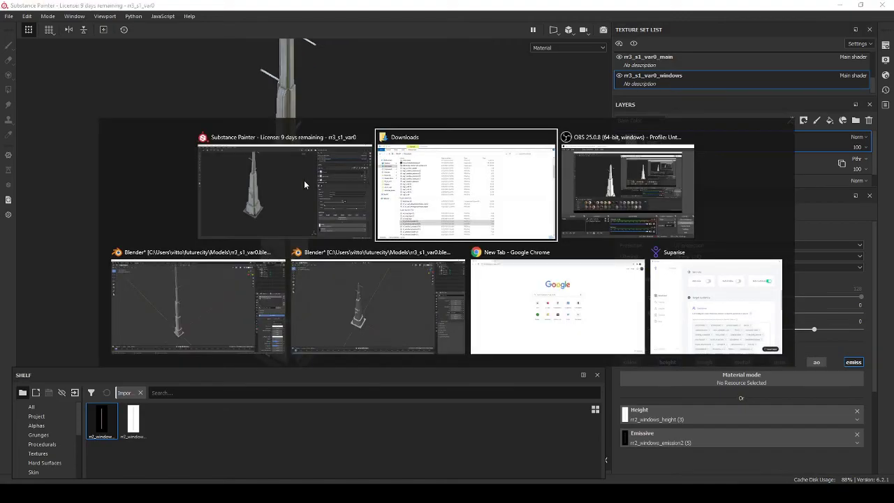
pyautogui.click(264, 343)
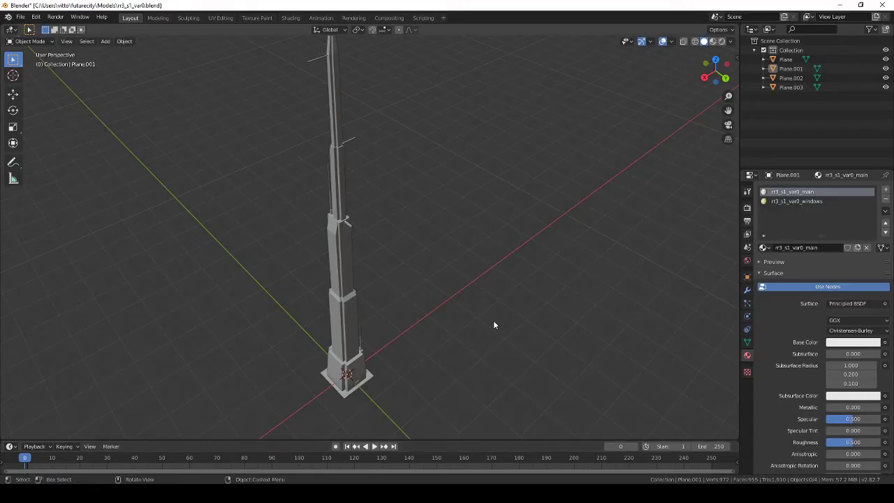
pyautogui.press('Tab')
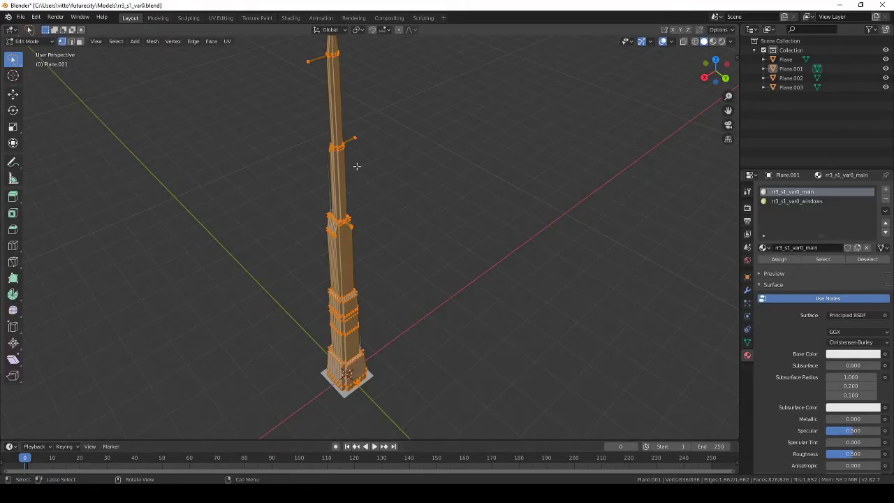
pyautogui.press('KP_3')
pyautogui.scroll(5, 284, 187)
pyautogui.click(284, 187)
pyautogui.hotkey('alt', 'z')
pyautogui.moveTo(299, 169); pyautogui.dragTo(401, 203)
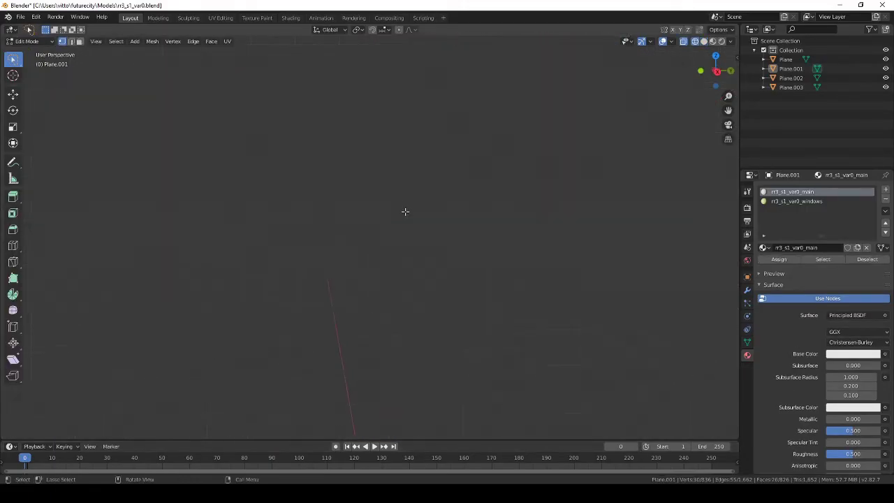
pyautogui.click(79, 42)
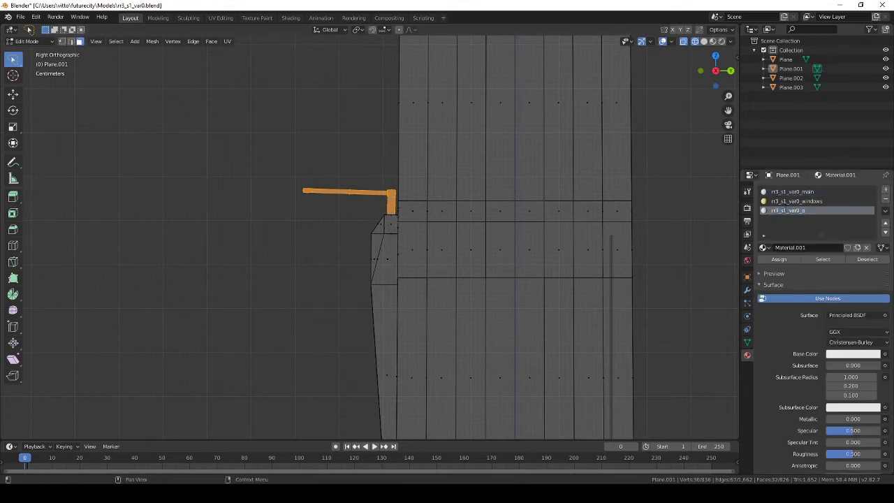
# - Give the rr3_s1_var0_cables material a dark base colour and reselect the tower object Plane.001
pyautogui.click(853, 354)
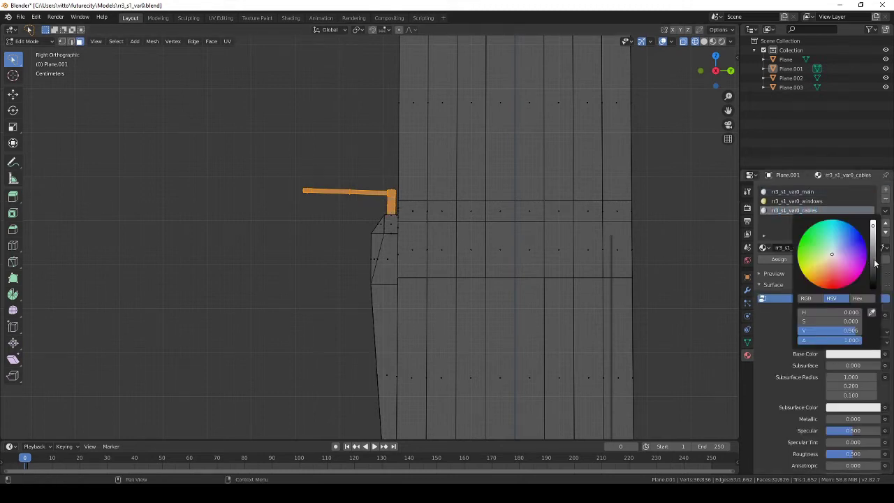
pyautogui.moveTo(872, 230); pyautogui.dragTo(873, 293)
pyautogui.press('Tab')
pyautogui.scroll(-3, 477, 203)
pyautogui.moveTo(477, 203); pyautogui.dragTo(465, 237, button='middle')
pyautogui.hotkey('alt', 'z')
pyautogui.press('KP_3')
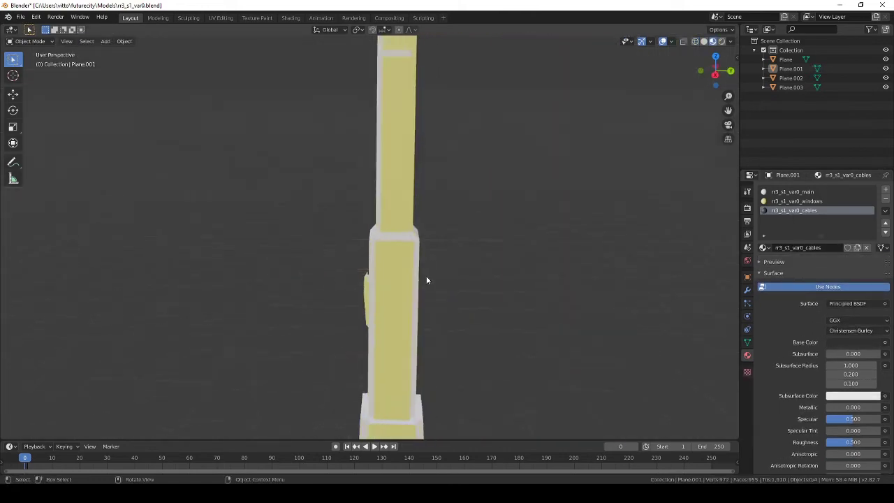
pyautogui.hotkey('alt', 'z')
pyautogui.scroll(3, 406, 282)
pyautogui.keyDown('shift'); pyautogui.moveTo(407, 282); pyautogui.dragTo(318, 191, button='middle'); pyautogui.keyUp('shift')
pyautogui.click(318, 191)
pyautogui.scroll(4, 382, 214)
# - Assign the rr3_s1_var0_cables material to the cable pipe sticking out of the tower
pyautogui.press('Tab')
pyautogui.moveTo(286, 168); pyautogui.dragTo(396, 215)
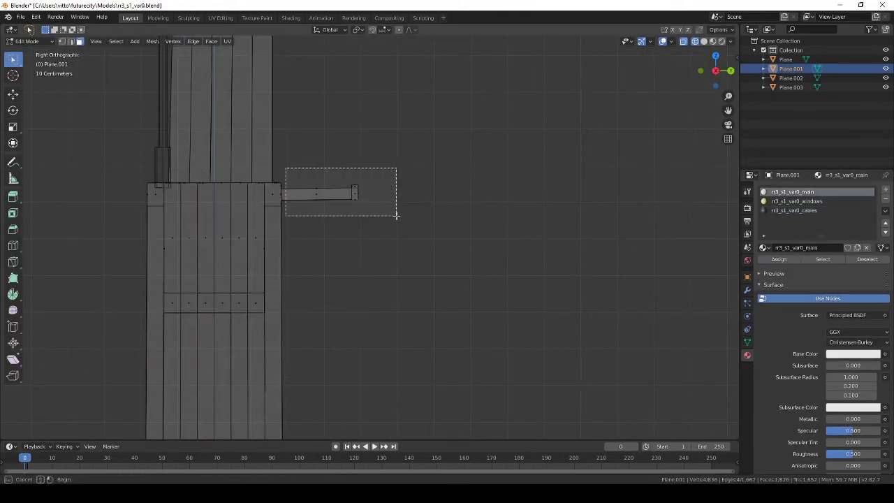
pyautogui.scroll(-3, 383, 231)
pyautogui.hotkey('shift', 'z')
pyautogui.moveTo(383, 231); pyautogui.dragTo(351, 319, button='middle')
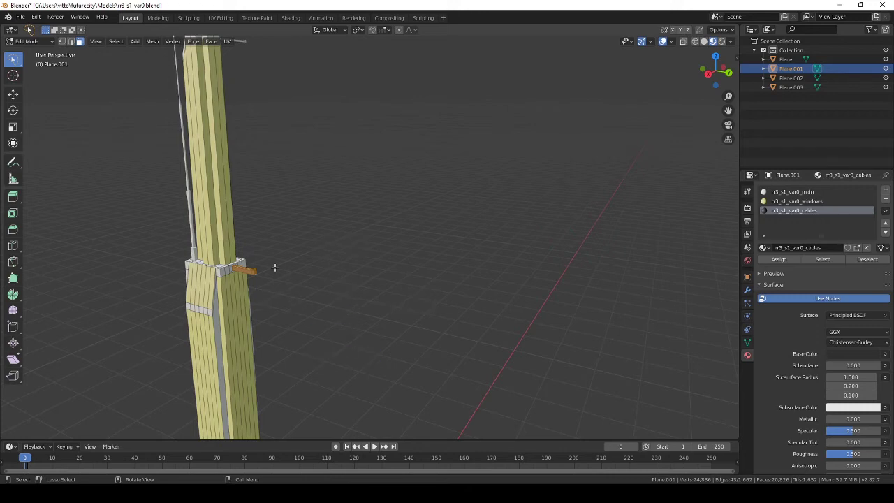
pyautogui.moveTo(274, 267); pyautogui.dragTo(331, 273, button='middle')
pyautogui.scroll(3, 197, 201)
pyautogui.scroll(2, 284, 250)
pyautogui.press('z')
pyautogui.click(390, 273)
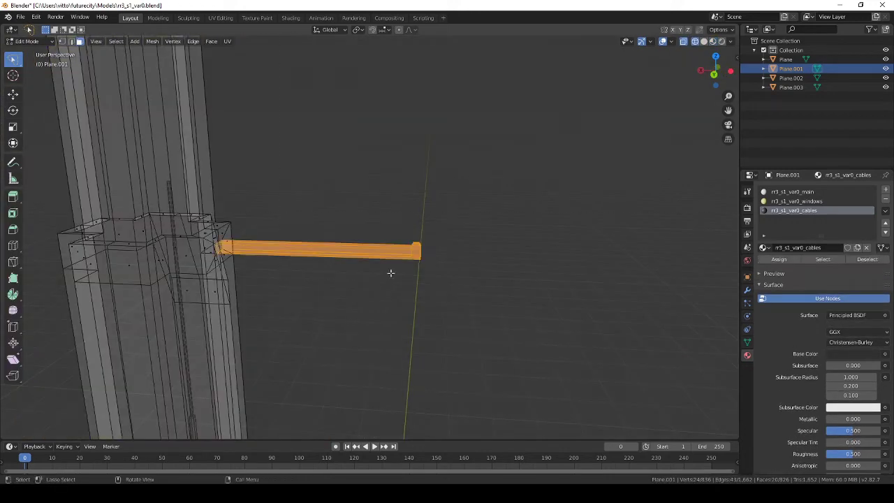
pyautogui.click(782, 260)
# - Select the whole cable in see-through view, then return to object mode in solid shading
pyautogui.hotkey('alt', 'z')
pyautogui.moveTo(436, 251)
pyautogui.mouseDown(button='middle')
pyautogui.moveTo(410, 293)
pyautogui.moveTo(363, 180)
pyautogui.mouseUp(button='middle')
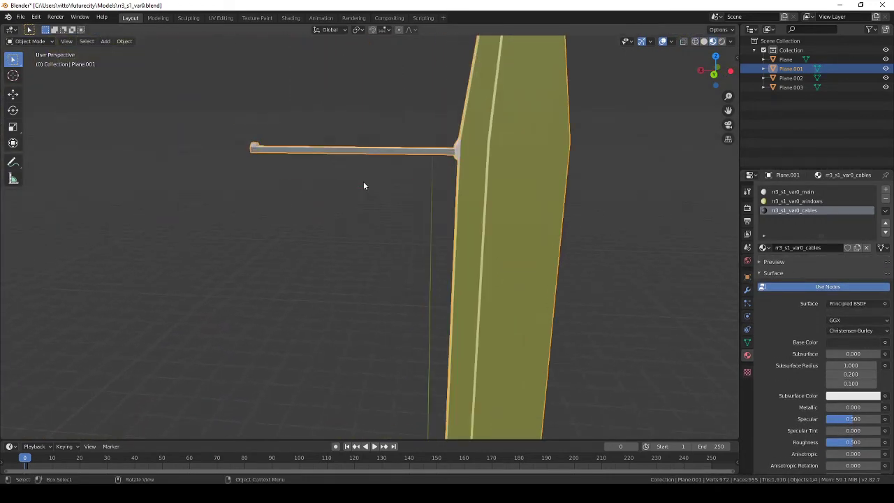
pyautogui.hotkey('alt', 'z')
pyautogui.press('b')
pyautogui.moveTo(237, 118); pyautogui.dragTo(460, 163)
pyautogui.press('Tab')
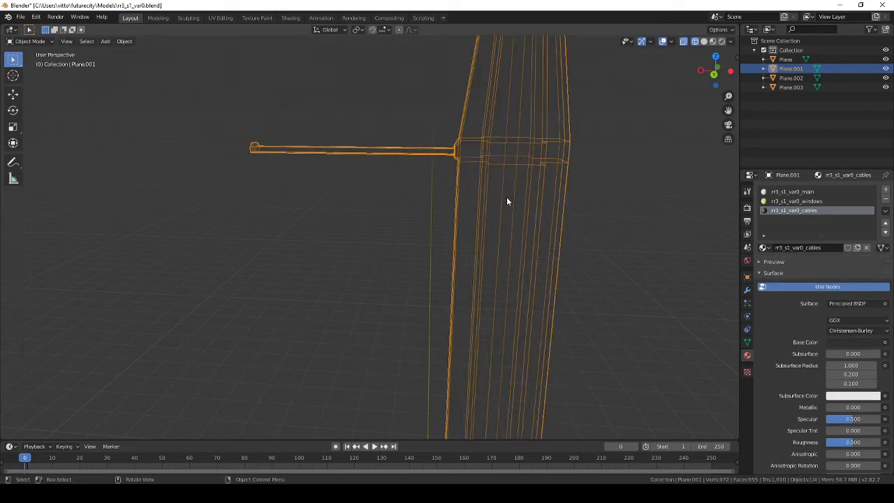
pyautogui.hotkey('alt', 'z')
pyautogui.moveTo(507, 197); pyautogui.dragTo(495, 214, button='middle')
pyautogui.scroll(-4, 454, 231)
pyautogui.scroll(-4, 433, 170)
# - Smart UV Project the entire tower mesh and export the updated model
pyautogui.press('Tab')
pyautogui.press('a')
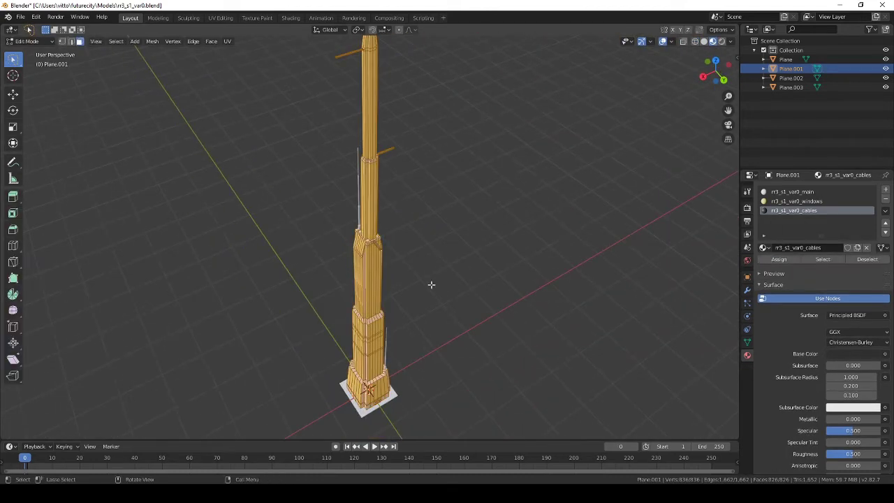
pyautogui.press('u')
pyautogui.click(404, 345)
pyautogui.press('Tab')
pyautogui.click(21, 17)
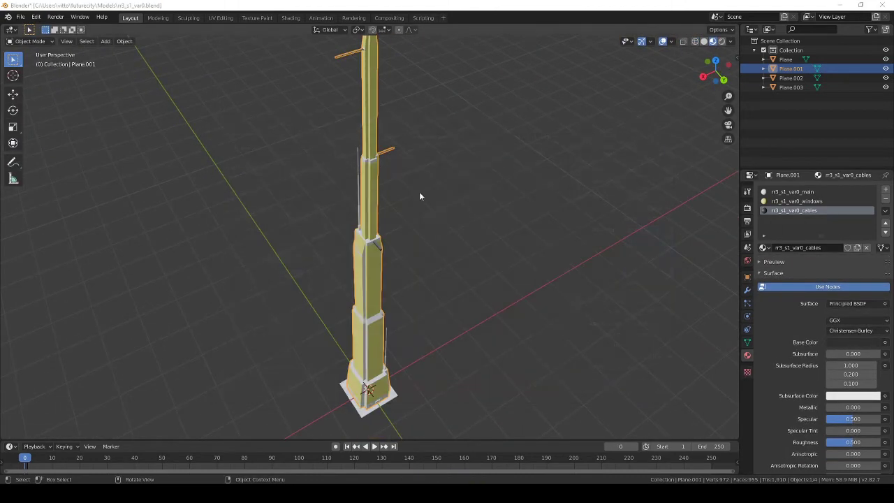
# - In Substance Painter, reload the exported tower mesh through Project configuration
pyautogui.hotkey('alt', 'Tab')
pyautogui.hotkey('alt', 'Tab')
pyautogui.click(26, 16)
pyautogui.click(56, 59)
pyautogui.click(509, 177)
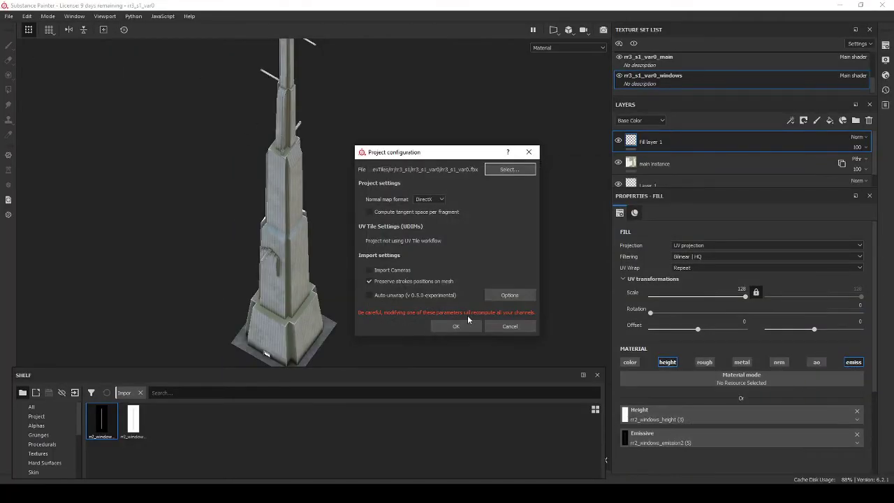
pyautogui.click(459, 323)
# - Bake the mesh maps for the reloaded tower
pyautogui.click(48, 16)
pyautogui.click(66, 41)
pyautogui.click(531, 328)
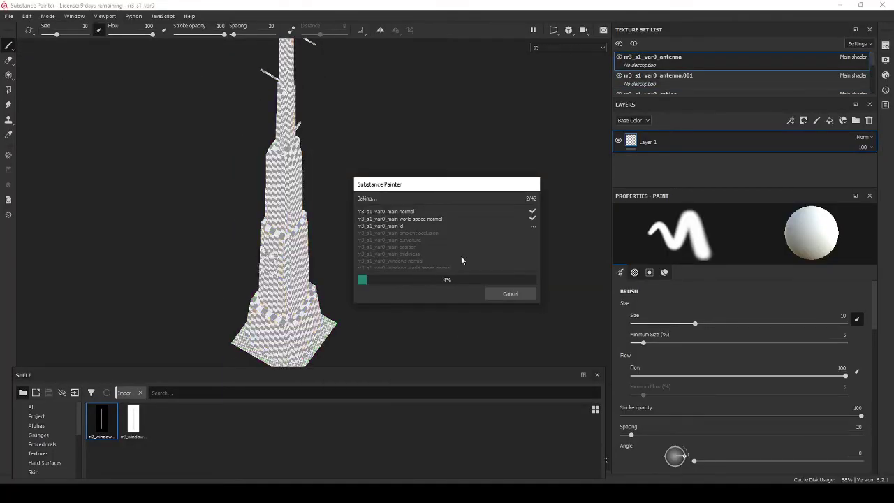
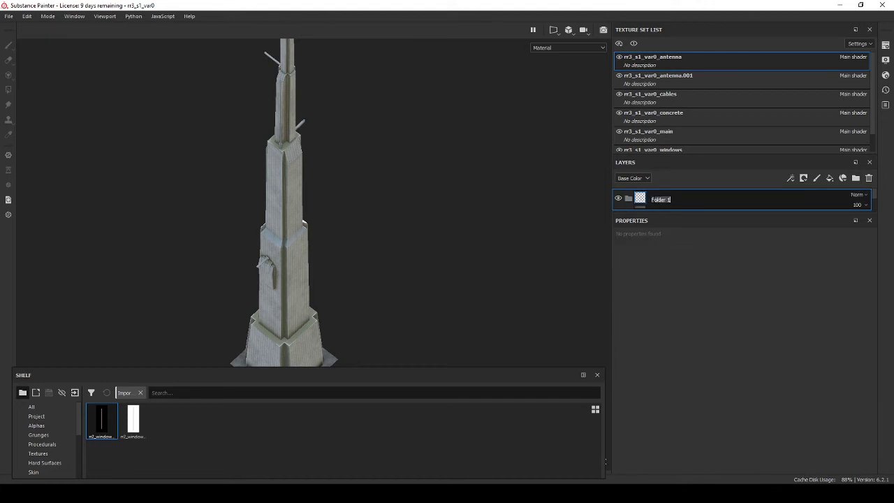
# - Give the antenna's Fill layer 1 a black mask driven by a Dirt generator
pyautogui.rightClick(649, 199)
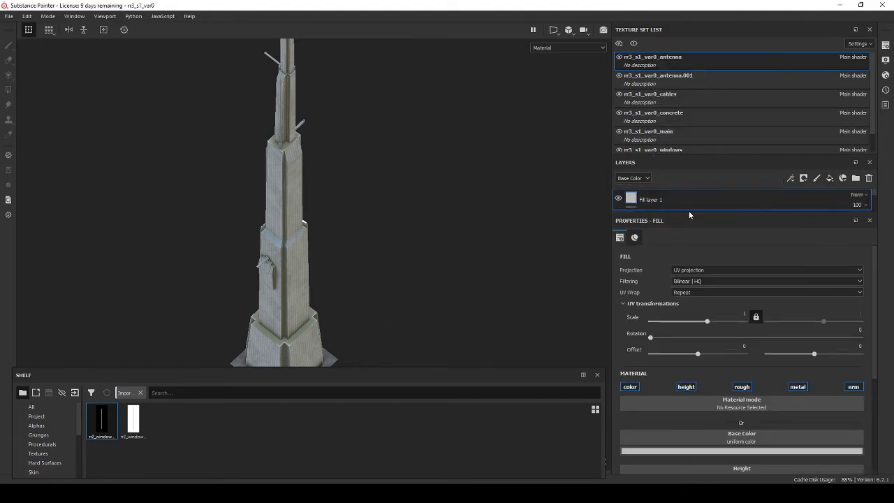
pyautogui.rightClick(660, 221)
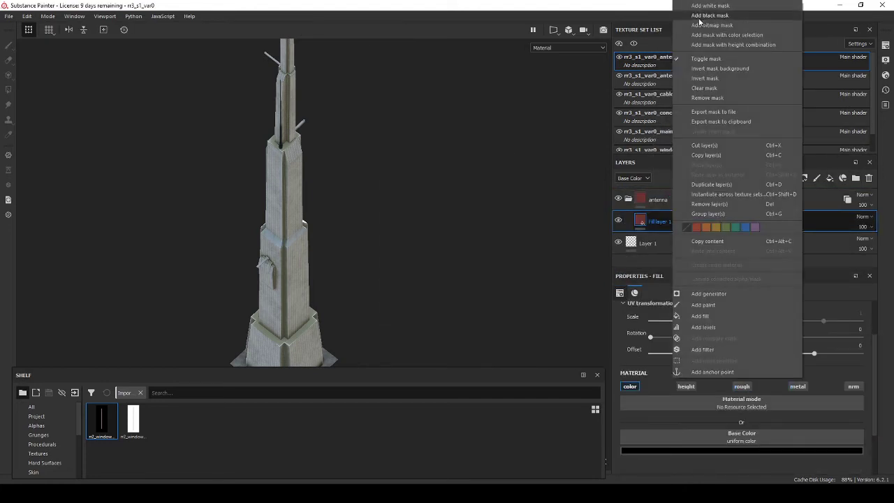
pyautogui.click(628, 15)
pyautogui.rightClick(654, 221)
pyautogui.click(736, 307)
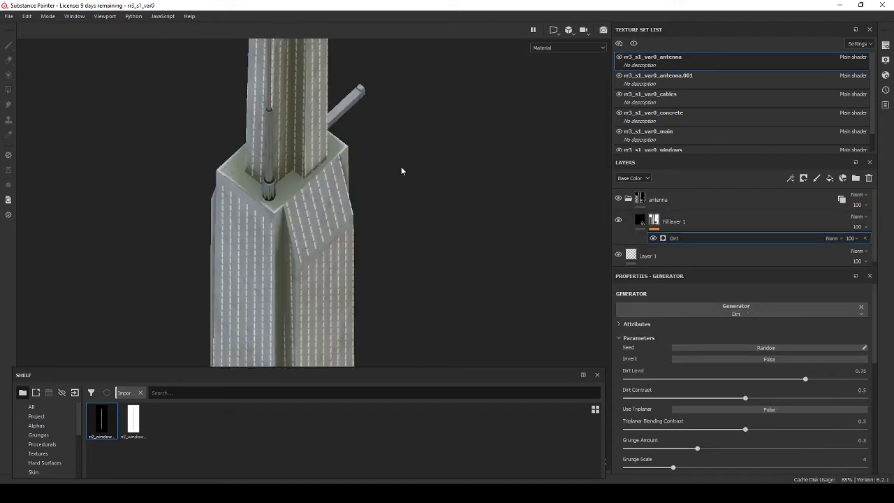
# - Add another fill layer to the antenna set, then select the cables texture set
pyautogui.click(828, 178)
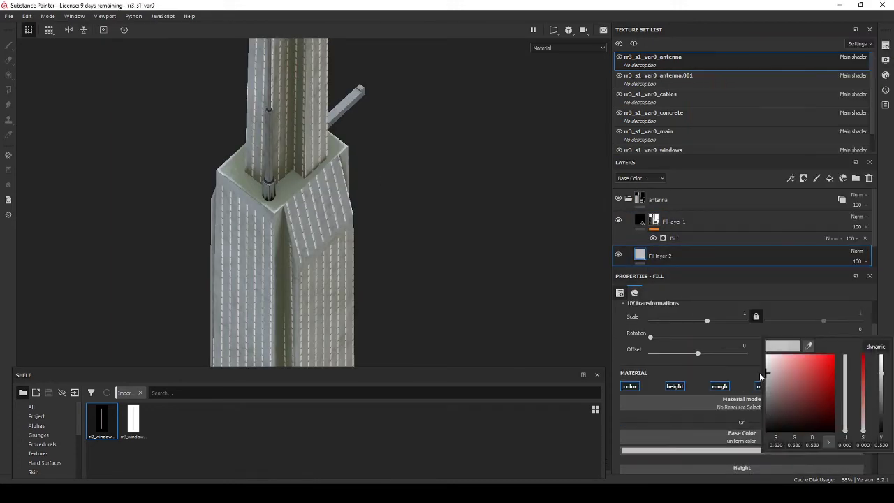
pyautogui.scroll(-3, 743, 419)
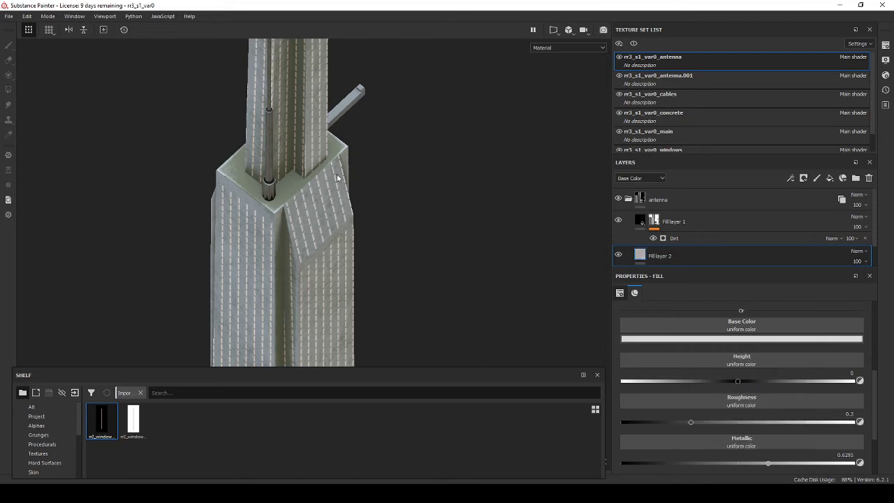
pyautogui.keyDown('alt'); pyautogui.moveTo(340, 175); pyautogui.dragTo(341, 178); pyautogui.keyUp('alt')
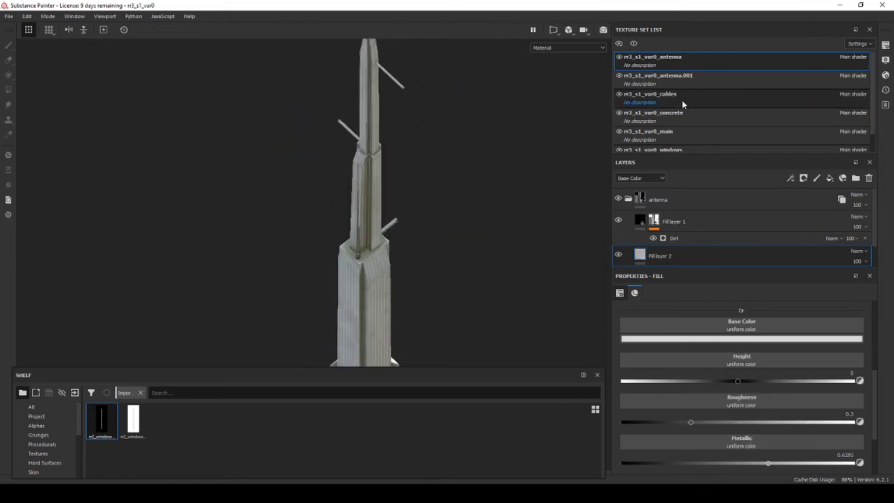
pyautogui.click(683, 98)
# - Make the cables' first fill layer dark grey
pyautogui.scroll(-2, 765, 415)
pyautogui.click(885, 46)
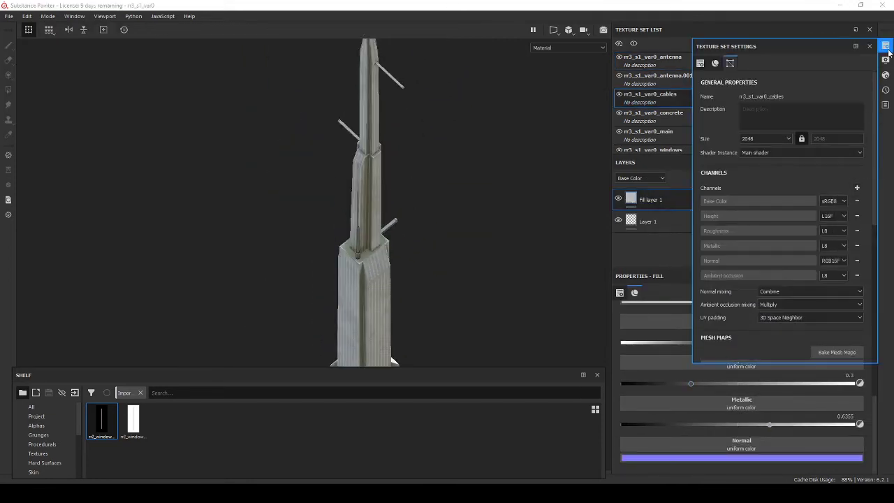
pyautogui.click(888, 53)
pyautogui.scroll(2, 856, 321)
pyautogui.scroll(-2, 746, 382)
pyautogui.moveTo(745, 385); pyautogui.dragTo(798, 397)
pyautogui.scroll(2, 798, 397)
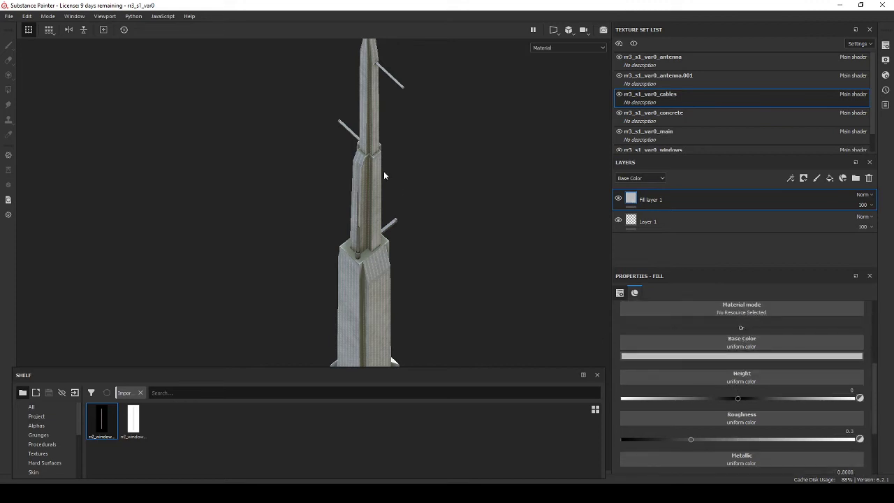
pyautogui.scroll(3, 383, 170)
pyautogui.scroll(3, 383, 128)
pyautogui.scroll(2, 419, 156)
pyautogui.click(698, 356)
pyautogui.click(700, 423)
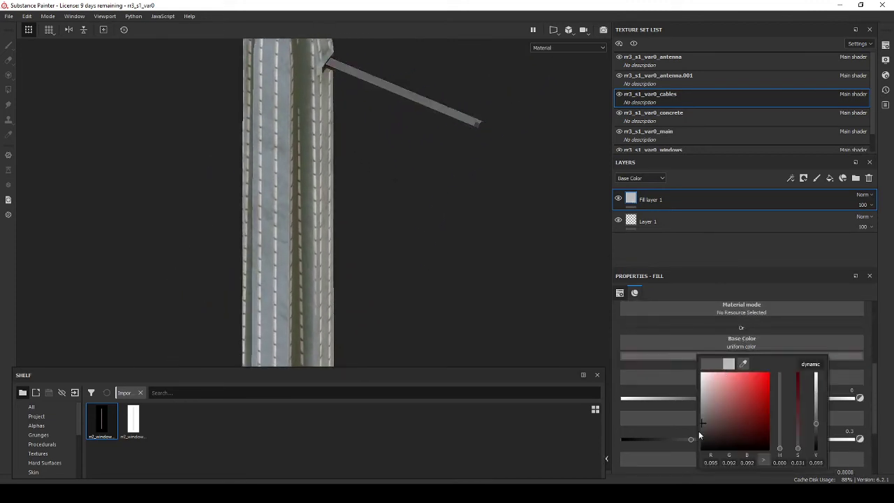
# - Add Fill layer 2 with a black mask using a Curvature generator at Global Balance 0.04
pyautogui.click(829, 178)
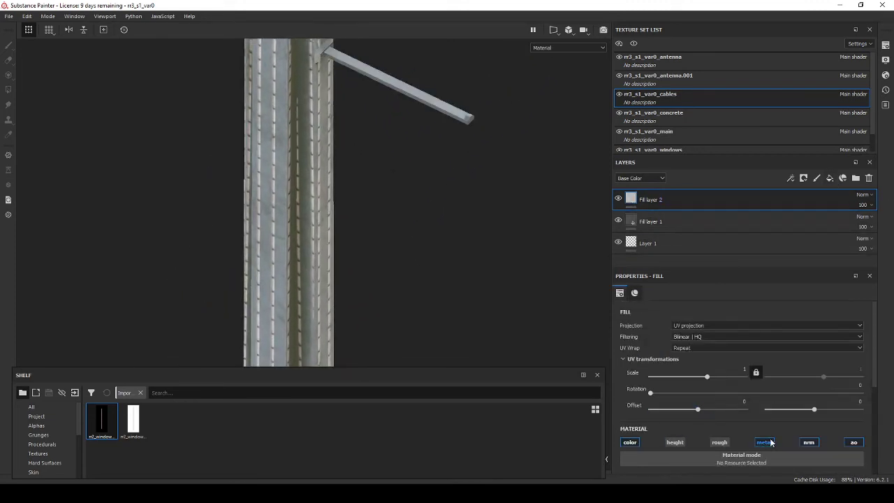
pyautogui.rightClick(660, 197)
pyautogui.click(681, 203)
pyautogui.rightClick(660, 194)
pyautogui.click(678, 389)
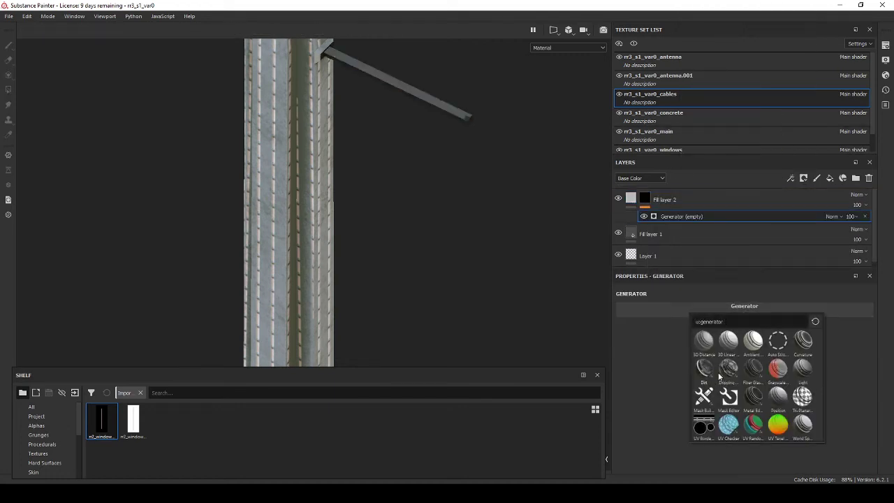
pyautogui.click(803, 341)
pyautogui.moveTo(677, 380); pyautogui.dragTo(634, 385)
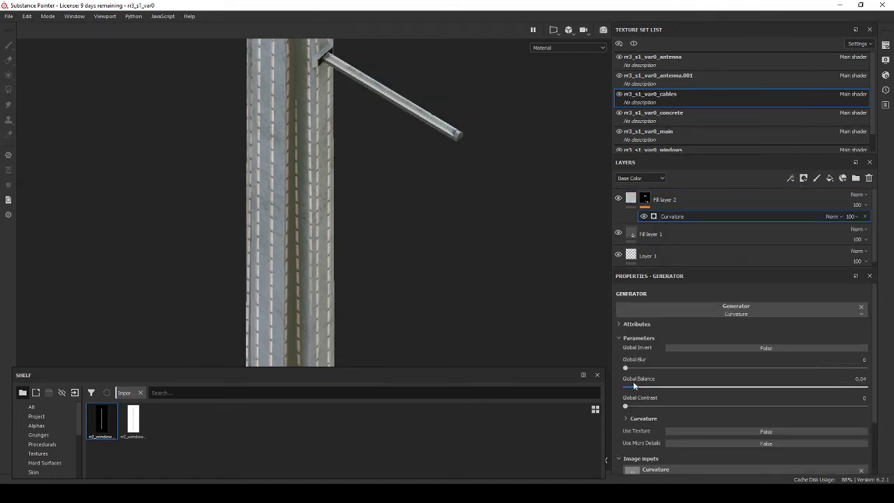
# - Switch the mask generator to Fiber Glass Edge Wear, then to Metal Edge Wear
pyautogui.click(719, 307)
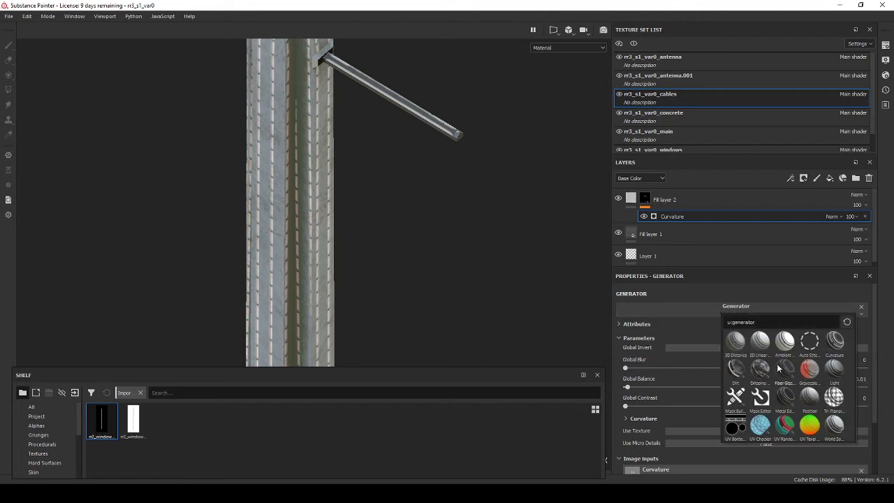
pyautogui.click(772, 376)
pyautogui.click(719, 312)
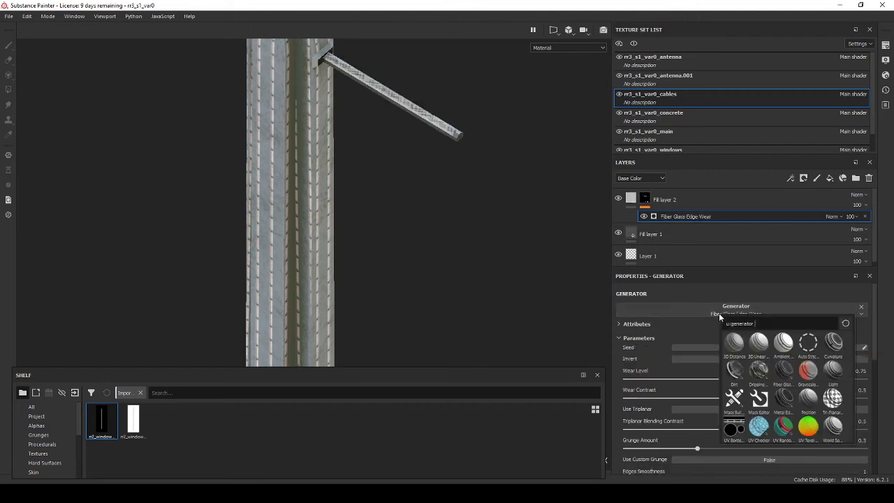
pyautogui.click(778, 405)
# - Set Fill layer 2's base colour and turn its Height down to 0
pyautogui.click(663, 200)
pyautogui.scroll(-1, 724, 382)
pyautogui.click(740, 451)
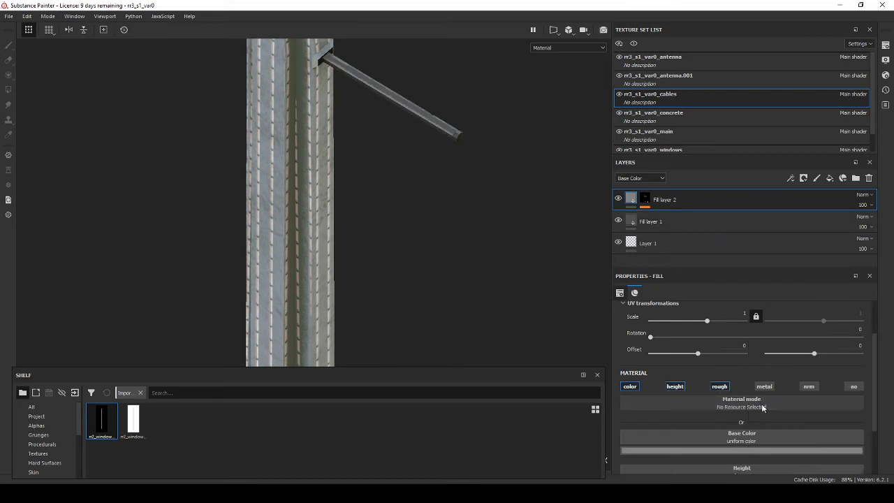
pyautogui.scroll(-1, 824, 404)
pyautogui.moveTo(745, 437); pyautogui.dragTo(737, 437)
pyautogui.scroll(-1, 758, 421)
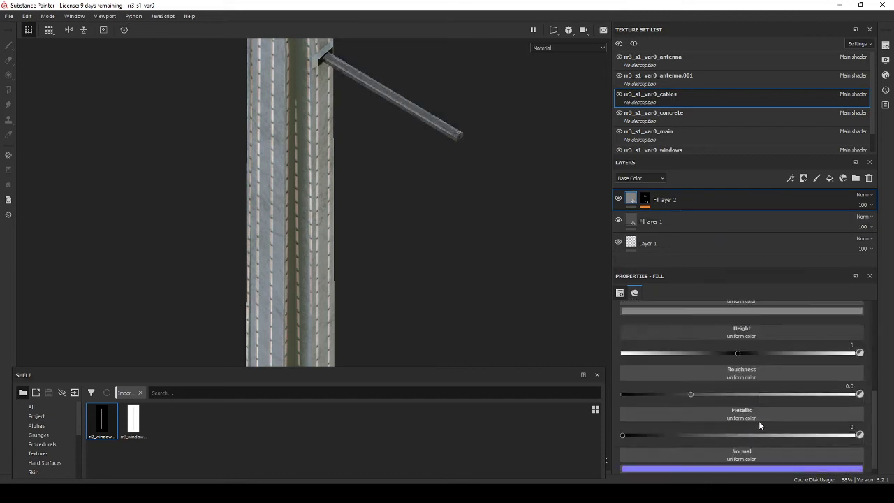
pyautogui.scroll(-1, 726, 402)
# - Compare both cables fill layers on the tower from several angles, then select the main texture set
pyautogui.click(636, 223)
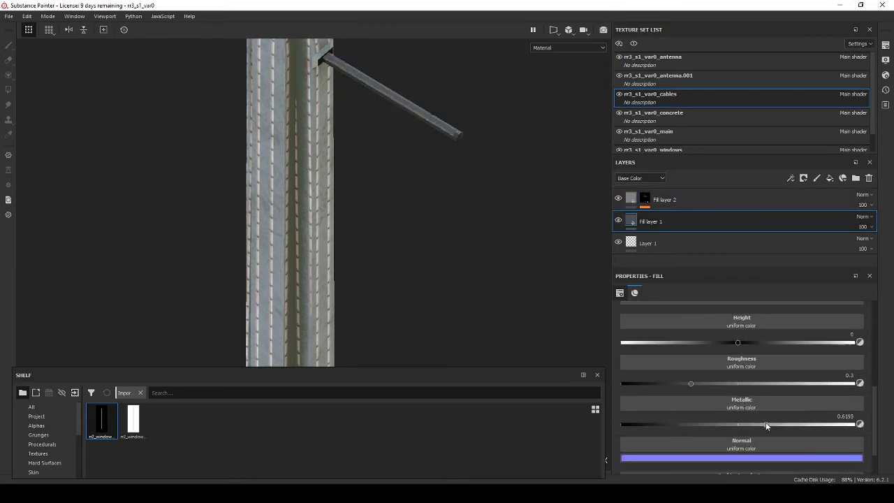
pyautogui.keyDown('alt'); pyautogui.moveTo(300, 210); pyautogui.dragTo(349, 249); pyautogui.keyUp('alt')
pyautogui.click(631, 205)
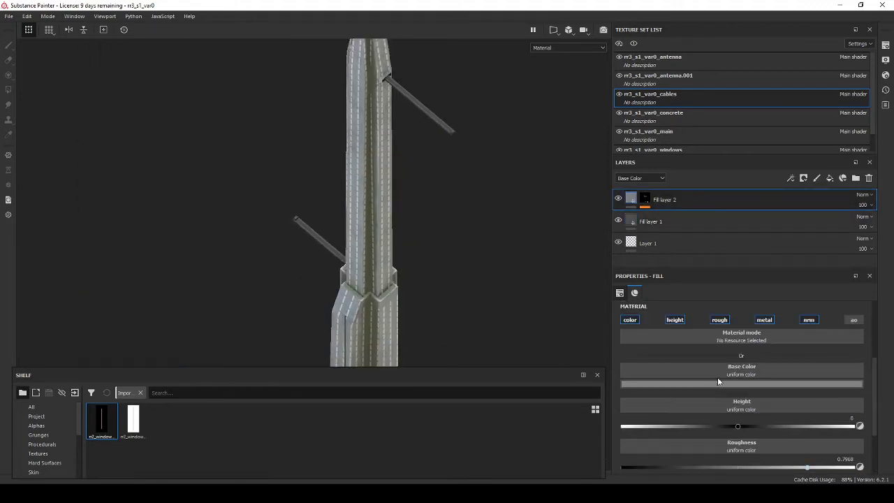
pyautogui.click(639, 227)
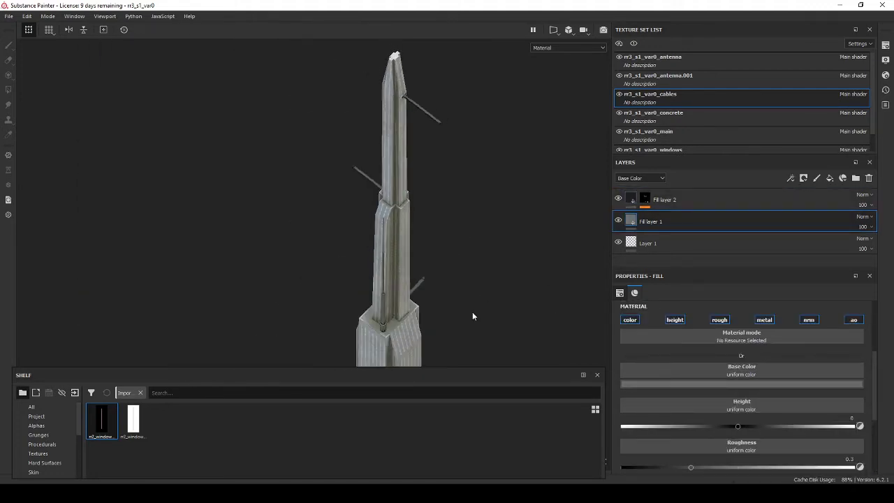
pyautogui.keyDown('alt'); pyautogui.moveTo(472, 312); pyautogui.dragTo(441, 194); pyautogui.keyUp('alt')
pyautogui.keyDown('alt'); pyautogui.moveTo(441, 198); pyautogui.dragTo(423, 254); pyautogui.keyUp('alt')
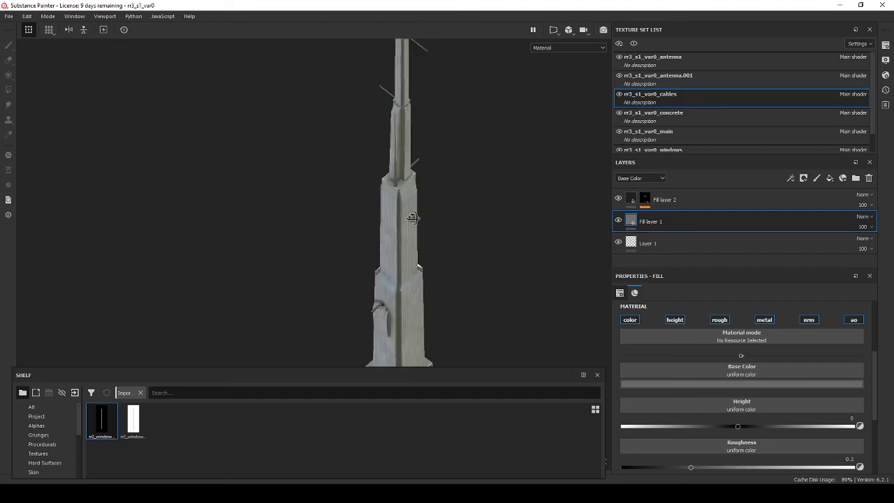
pyautogui.scroll(-3, 423, 255)
pyautogui.click(650, 131)
# - Collapse the base folder and make Fill layer 5 teal
pyautogui.click(627, 220)
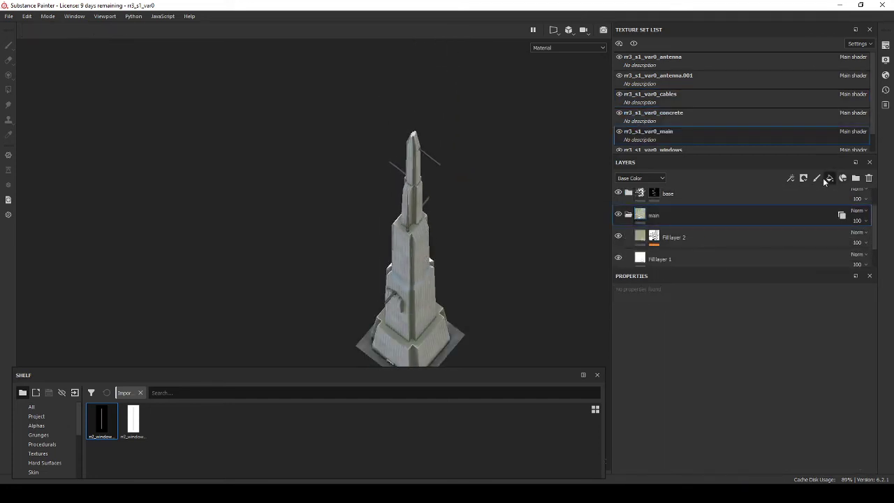
pyautogui.click(660, 236)
pyautogui.click(698, 383)
pyautogui.click(825, 439)
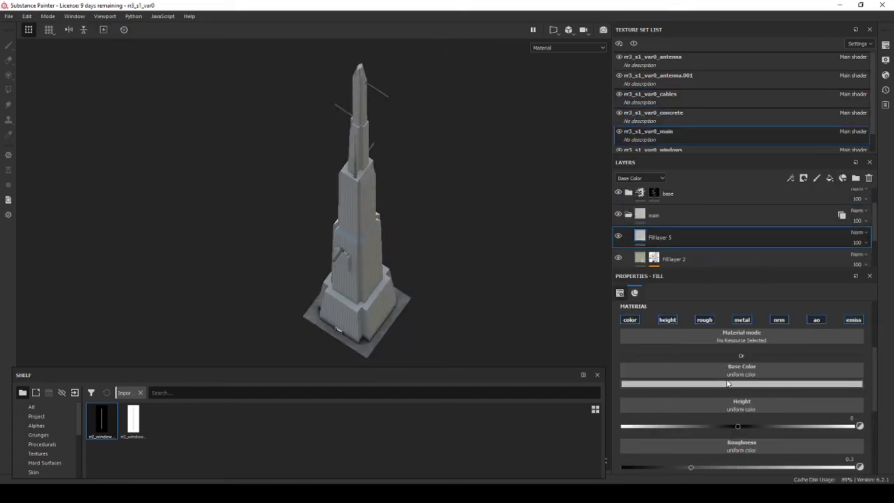
# - Give Fill layer 5 a black mask with a 3D Linear Gradient generator and inspect the tower
pyautogui.click(699, 384)
pyautogui.click(752, 419)
pyautogui.click(655, 237)
pyautogui.rightClick(654, 240)
pyautogui.click(698, 139)
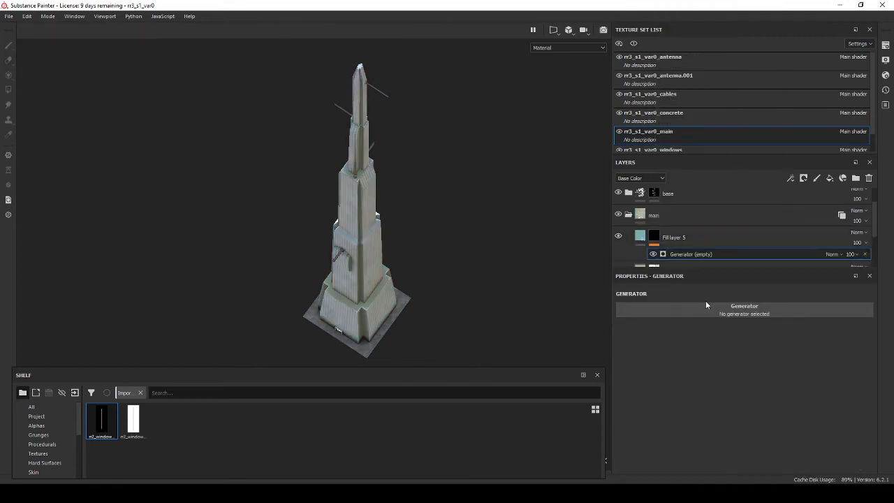
pyautogui.click(705, 305)
pyautogui.click(720, 339)
pyautogui.keyDown('alt'); pyautogui.moveTo(395, 250); pyautogui.dragTo(369, 247); pyautogui.keyUp('alt')
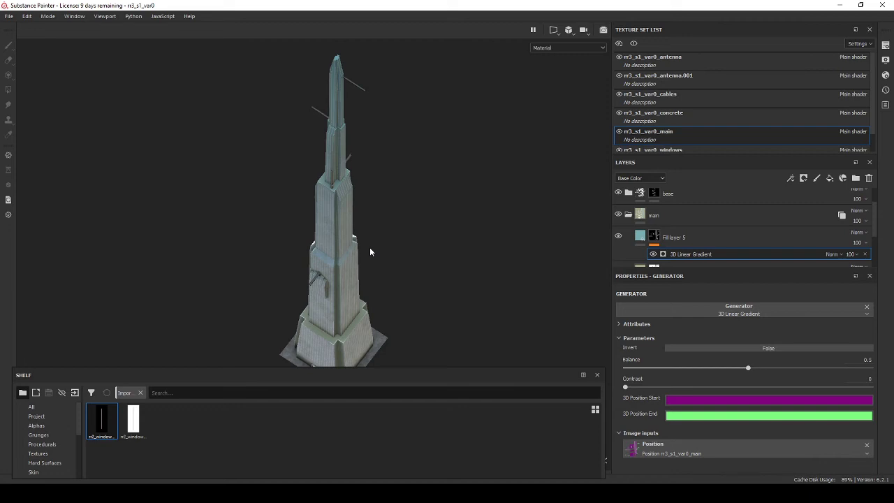
pyautogui.scroll(5, 342, 209)
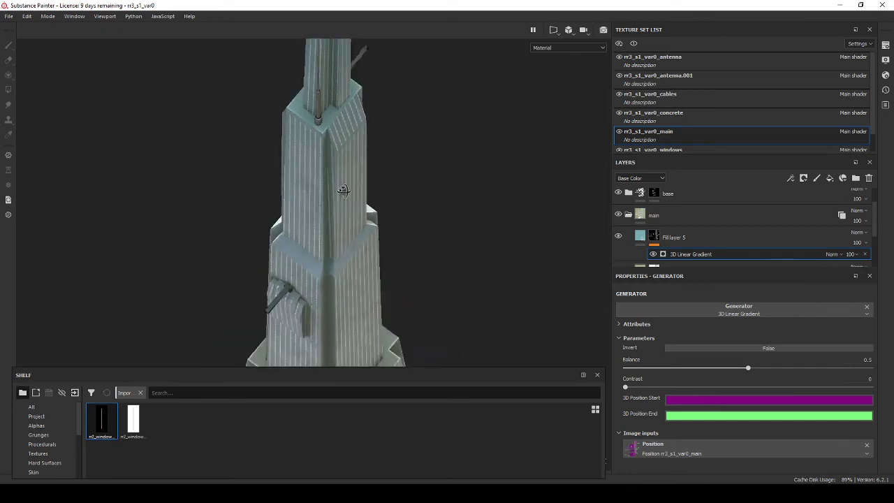
pyautogui.scroll(-4, 364, 149)
pyautogui.scroll(3, 348, 200)
# - Create a folder named roof and add a red fill layer to it
pyautogui.click(668, 238)
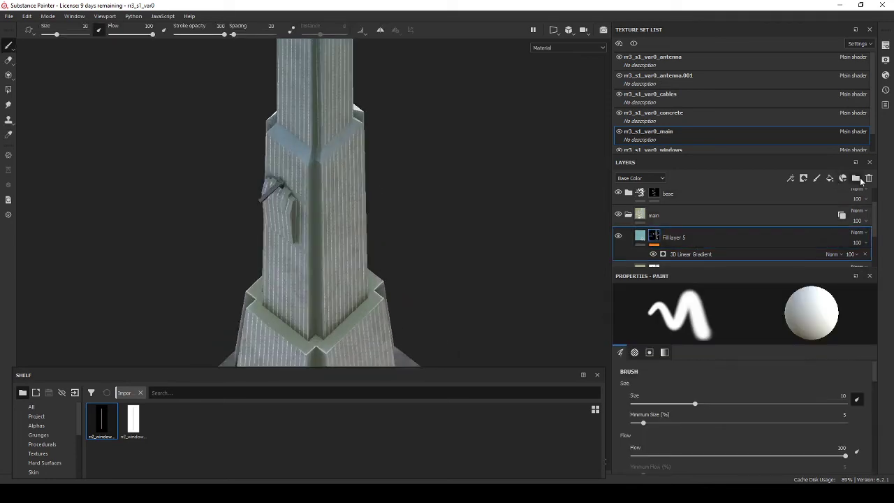
pyautogui.click(856, 178)
pyautogui.doubleClick(696, 217)
pyautogui.write('roof')
pyautogui.click(830, 178)
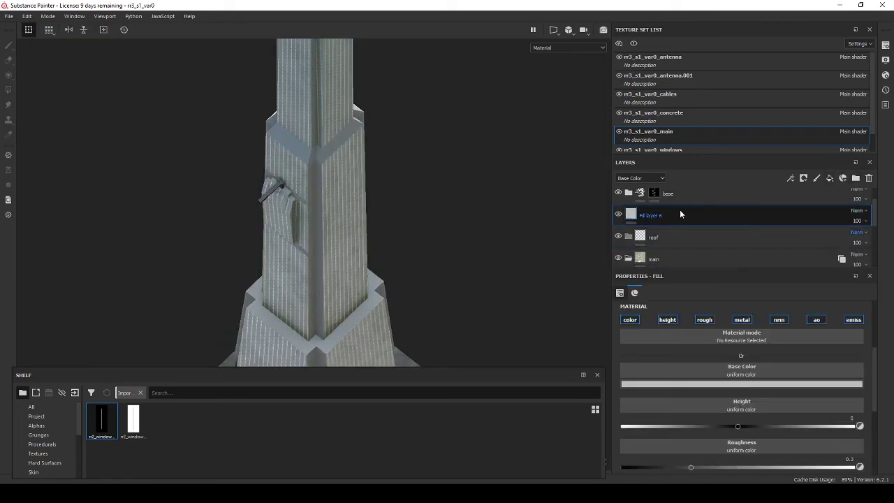
pyautogui.click(729, 395)
# - Black-mask the roof folder and use Polygon Fill to reveal red on the ledge faces
pyautogui.rightClick(676, 214)
pyautogui.click(714, 14)
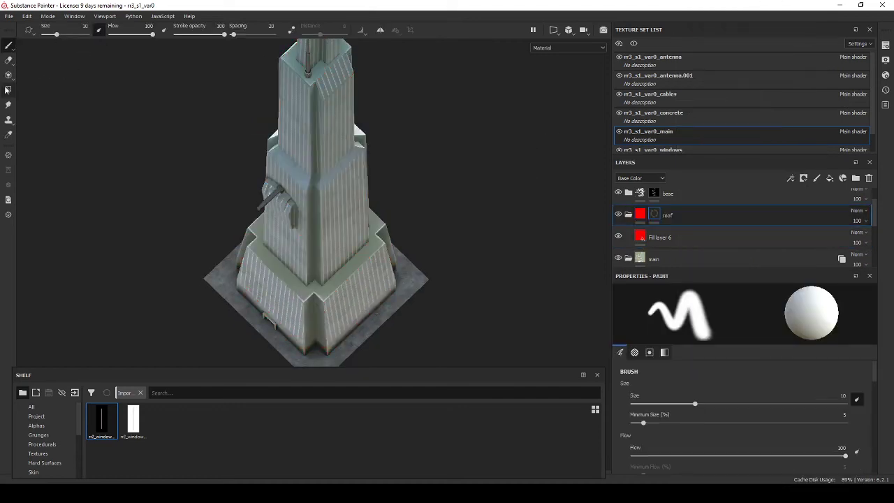
pyautogui.click(328, 293)
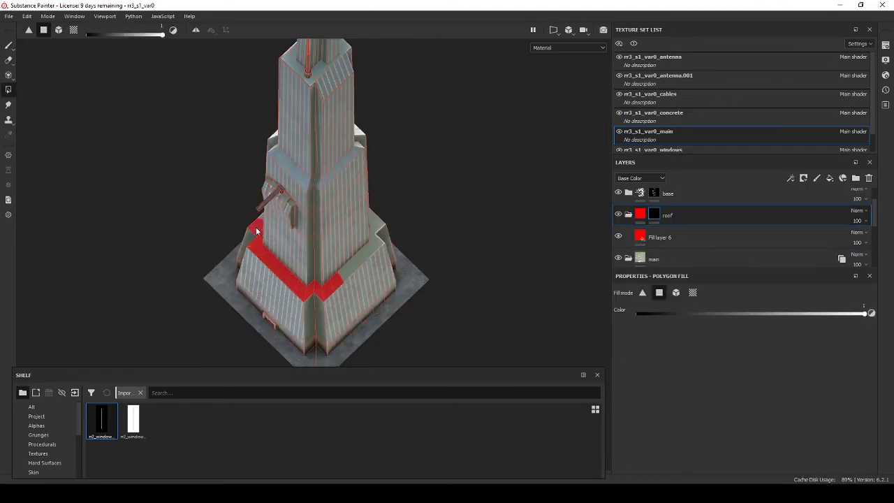
pyautogui.keyDown('alt'); pyautogui.moveTo(358, 164); pyautogui.dragTo(350, 264); pyautogui.keyUp('alt')
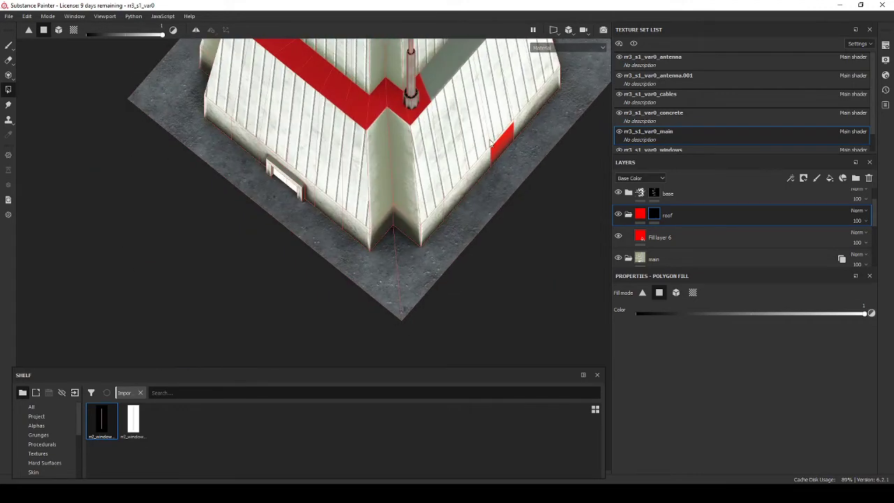
pyautogui.moveTo(475, 177)
pyautogui.keyDown('alt'); pyautogui.mouseDown()
pyautogui.moveTo(355, 253)
pyautogui.moveTo(287, 201)
pyautogui.mouseUp(); pyautogui.keyUp('alt')
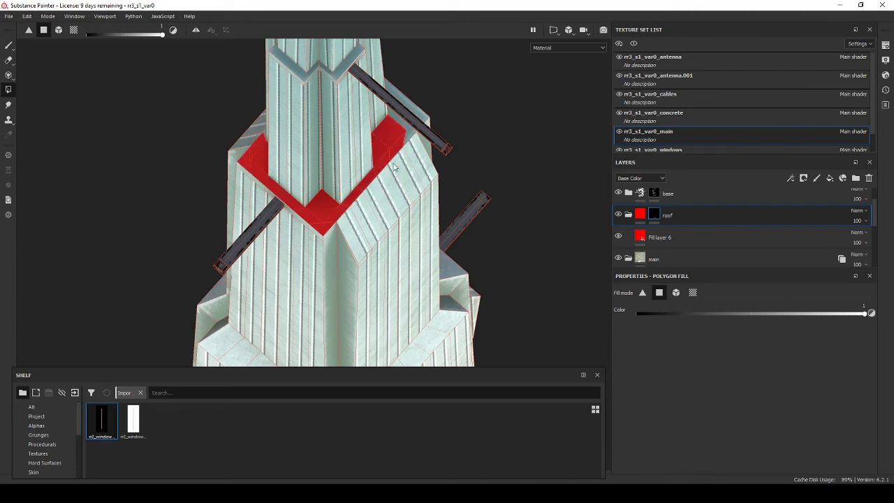
pyautogui.keyDown('alt'); pyautogui.moveTo(393, 167); pyautogui.dragTo(353, 197); pyautogui.keyUp('alt')
pyautogui.keyDown('alt'); pyautogui.moveTo(370, 165); pyautogui.dragTo(324, 226); pyautogui.keyUp('alt')
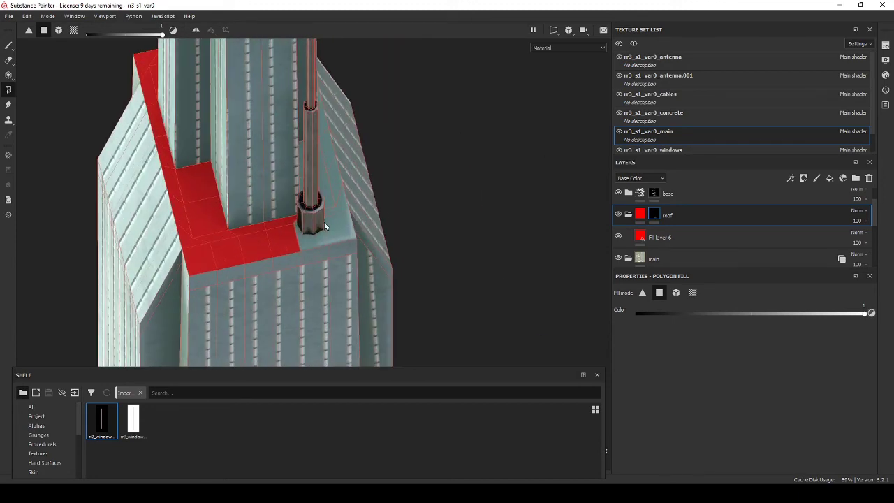
pyautogui.moveTo(326, 191)
pyautogui.keyDown('alt'); pyautogui.mouseDown()
pyautogui.moveTo(500, 65)
pyautogui.moveTo(354, 141)
pyautogui.moveTo(374, 126)
pyautogui.moveTo(303, 235)
pyautogui.moveTo(342, 193)
pyautogui.moveTo(383, 266)
pyautogui.mouseUp(); pyautogui.keyUp('alt')
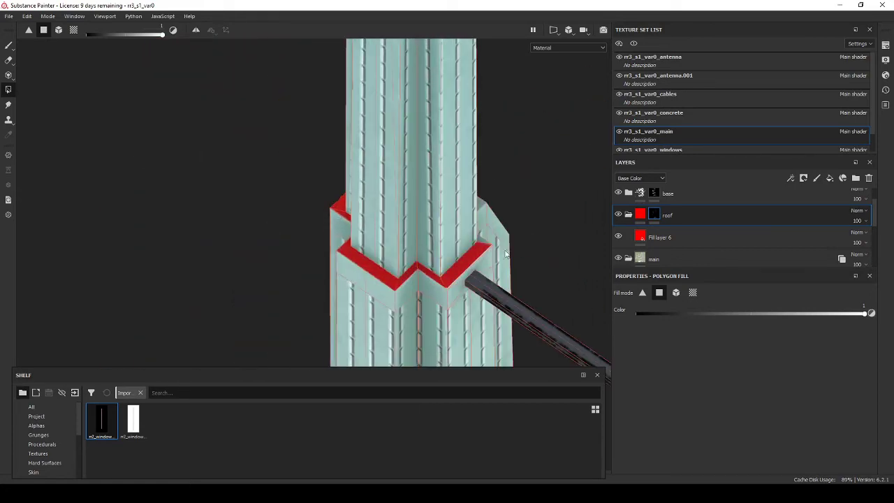
pyautogui.moveTo(506, 254)
pyautogui.keyDown('alt'); pyautogui.mouseDown()
pyautogui.moveTo(477, 165)
pyautogui.moveTo(458, 138)
pyautogui.moveTo(465, 163)
pyautogui.moveTo(451, 289)
pyautogui.moveTo(454, 194)
pyautogui.mouseUp(); pyautogui.keyUp('alt')
# - Recolour the red fill layer to a muted purple
pyautogui.click(660, 236)
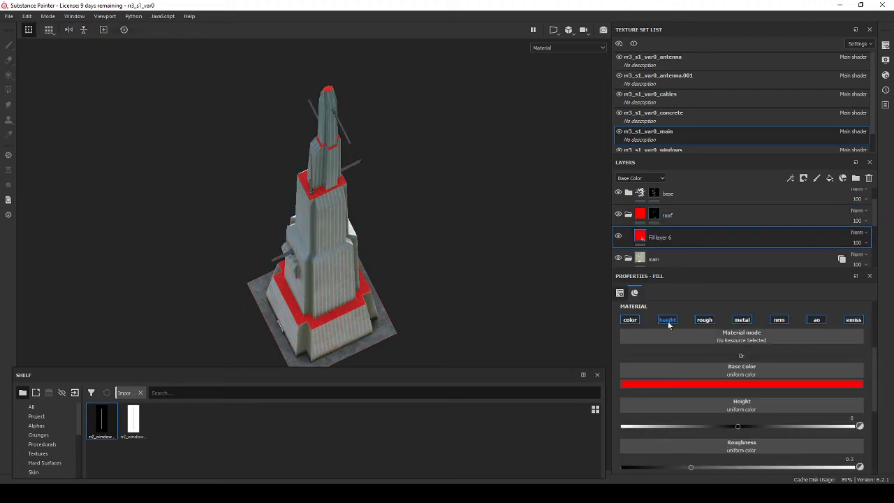
pyautogui.click(742, 383)
pyautogui.click(781, 427)
pyautogui.moveTo(719, 427); pyautogui.dragTo(715, 444)
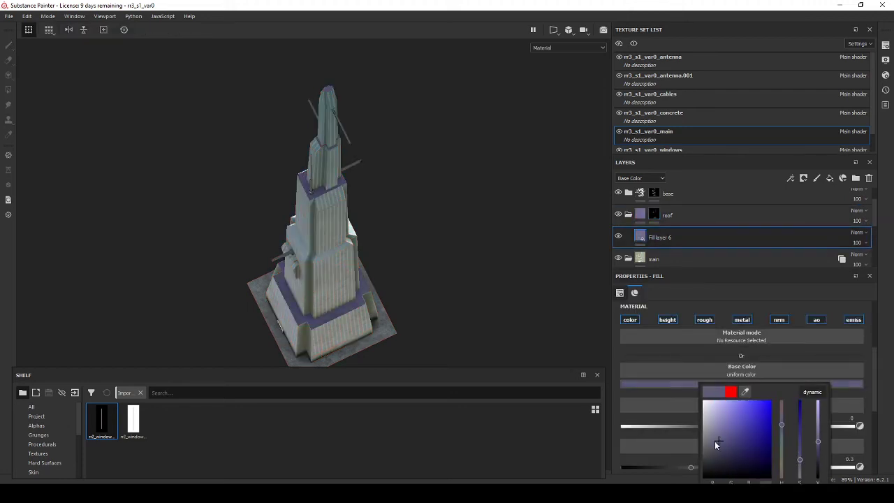
pyautogui.rightClick(685, 251)
pyautogui.click(714, 80)
# - Mask the fill layer with a Dirt generator, then swap it for Dripping Rust
pyautogui.rightClick(654, 237)
pyautogui.click(694, 185)
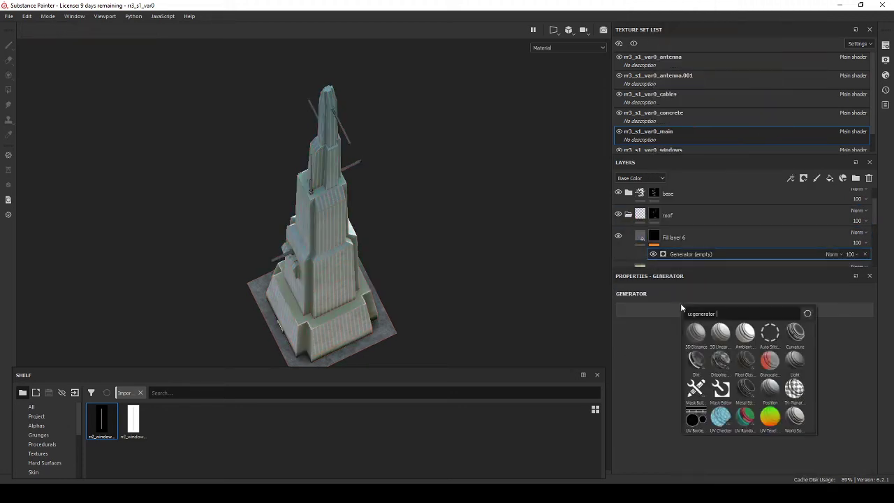
pyautogui.click(705, 328)
pyautogui.moveTo(745, 397)
pyautogui.mouseDown()
pyautogui.moveTo(798, 397)
pyautogui.moveTo(767, 378)
pyautogui.moveTo(778, 397)
pyautogui.mouseUp()
pyautogui.click(735, 309)
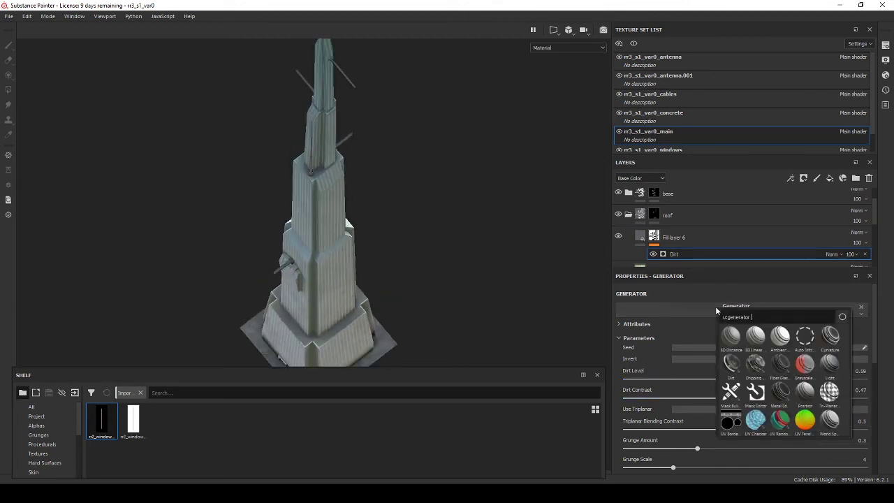
pyautogui.click(750, 361)
# - Tweak the base colour again, then switch the mask generator back to Dirt and on to Curvature
pyautogui.click(672, 238)
pyautogui.click(705, 384)
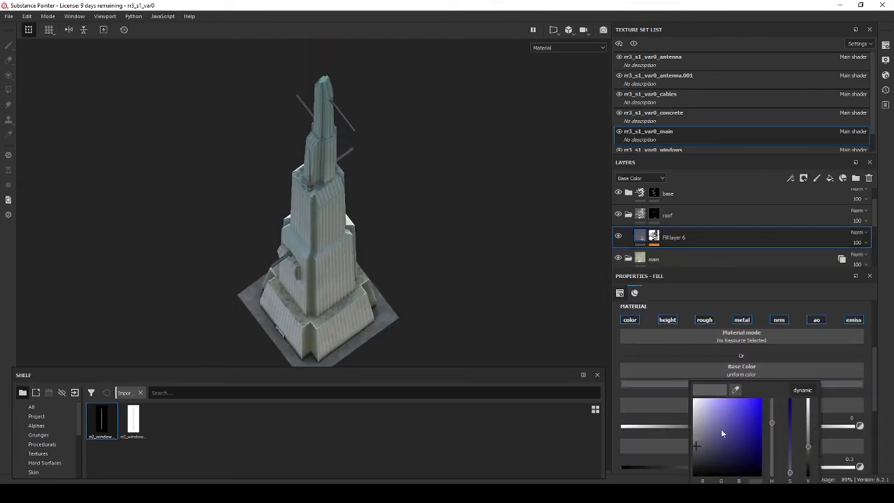
pyautogui.moveTo(720, 428); pyautogui.dragTo(714, 425)
pyautogui.click(684, 254)
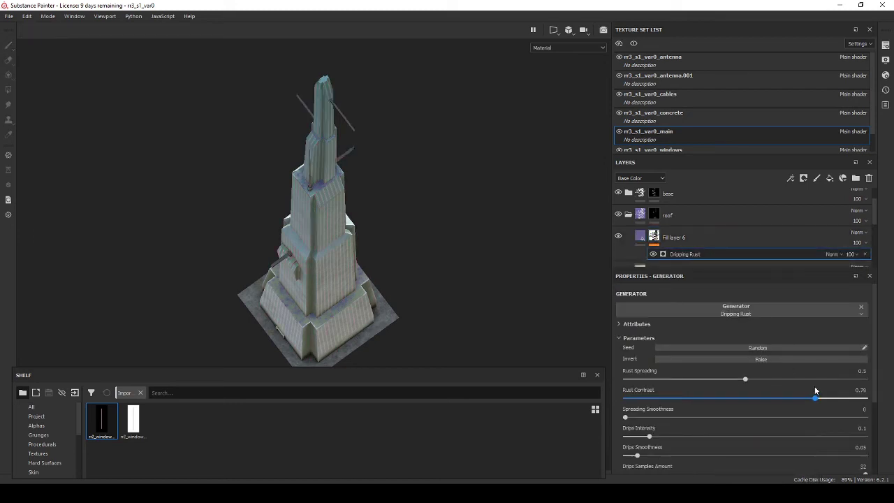
pyautogui.click(672, 237)
pyautogui.click(698, 383)
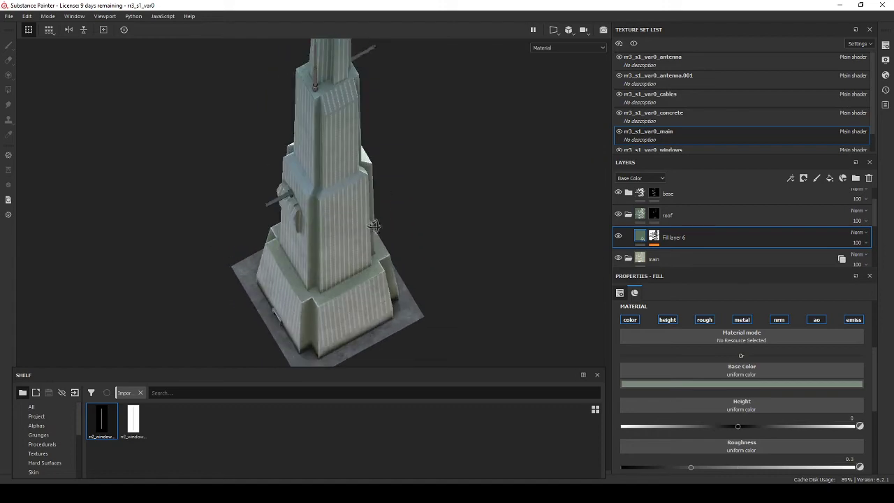
pyautogui.click(684, 254)
pyautogui.click(729, 305)
pyautogui.click(750, 359)
pyautogui.click(734, 301)
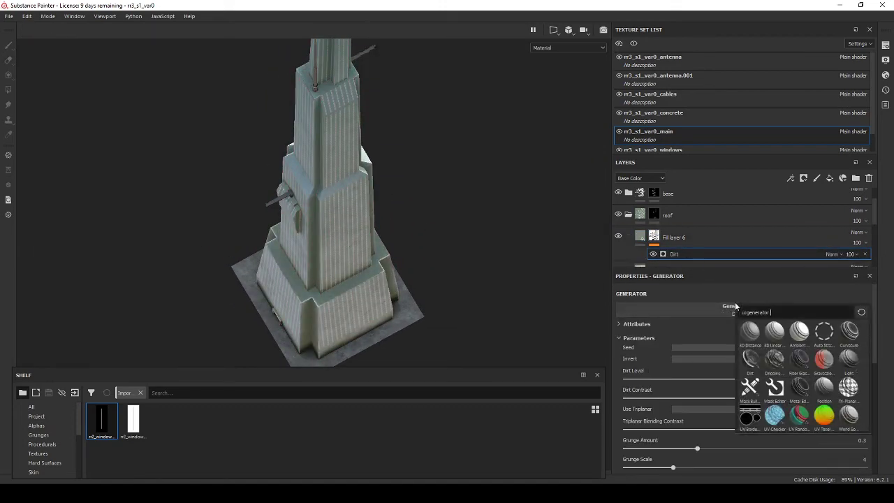
pyautogui.click(734, 306)
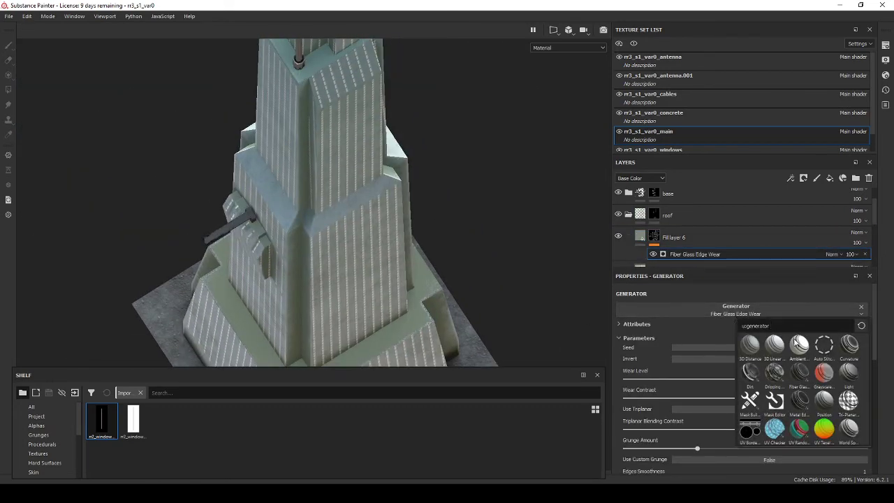
pyautogui.click(849, 334)
# - Refine the base colour through teal and blue to a pale grey-green
pyautogui.click(673, 237)
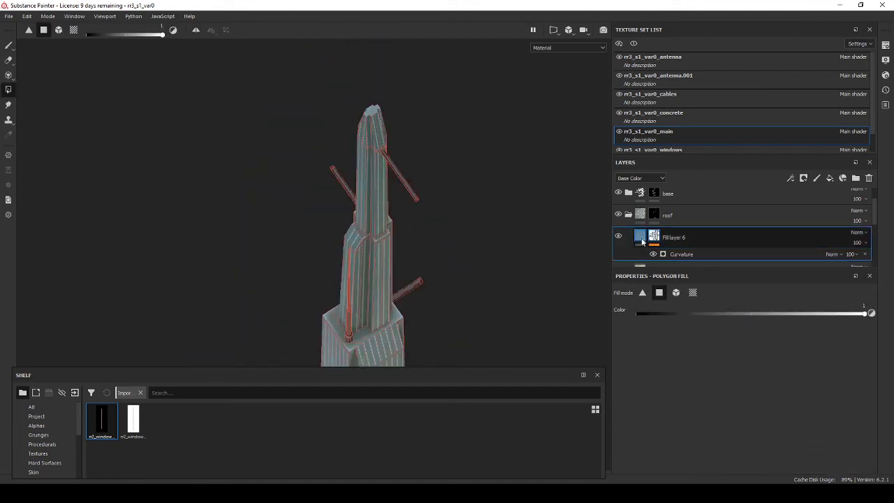
pyautogui.click(741, 384)
pyautogui.click(726, 384)
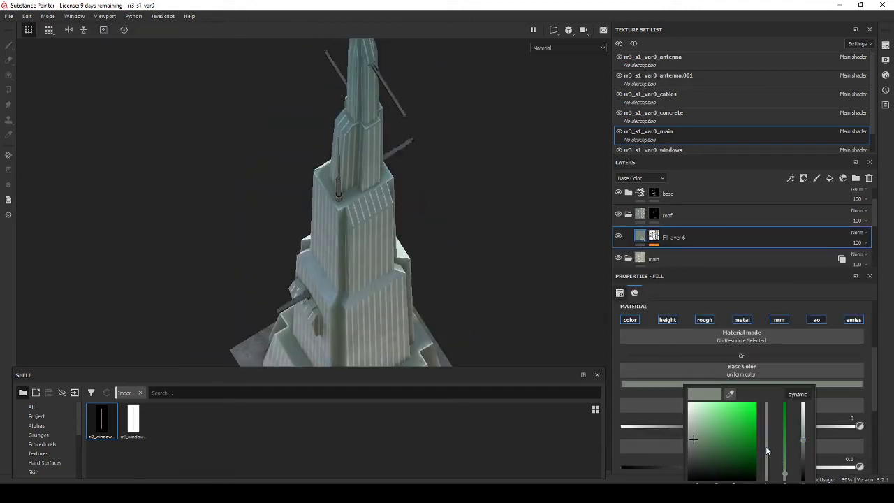
pyautogui.click(767, 445)
pyautogui.moveTo(692, 445); pyautogui.dragTo(697, 427)
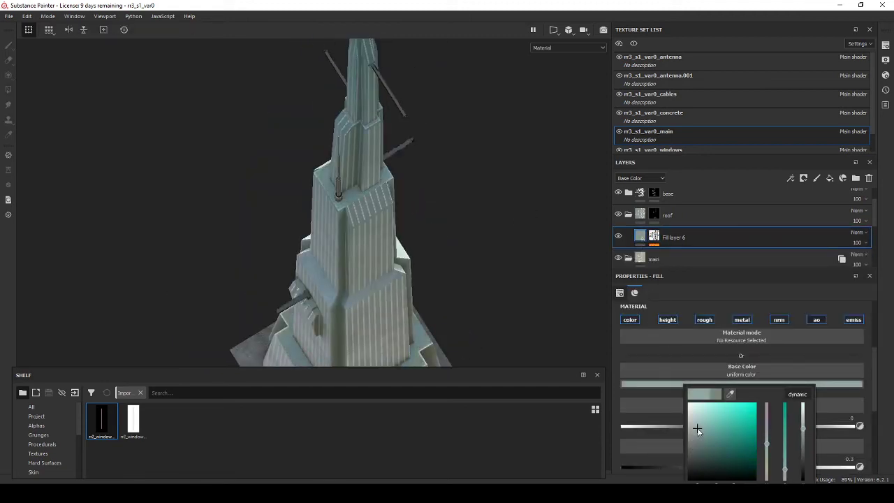
pyautogui.click(769, 429)
pyautogui.scroll(-3, 458, 208)
pyautogui.click(726, 384)
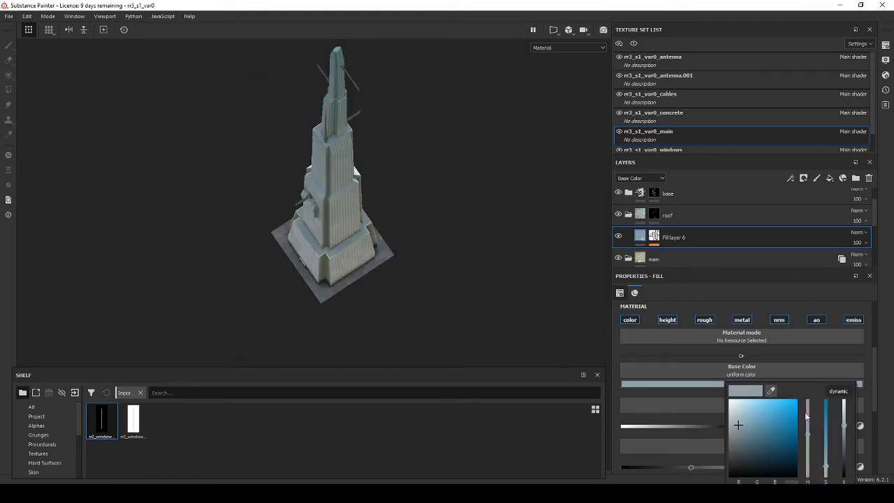
pyautogui.click(808, 452)
pyautogui.click(737, 435)
pyautogui.scroll(2, 384, 202)
pyautogui.scroll(3, 393, 182)
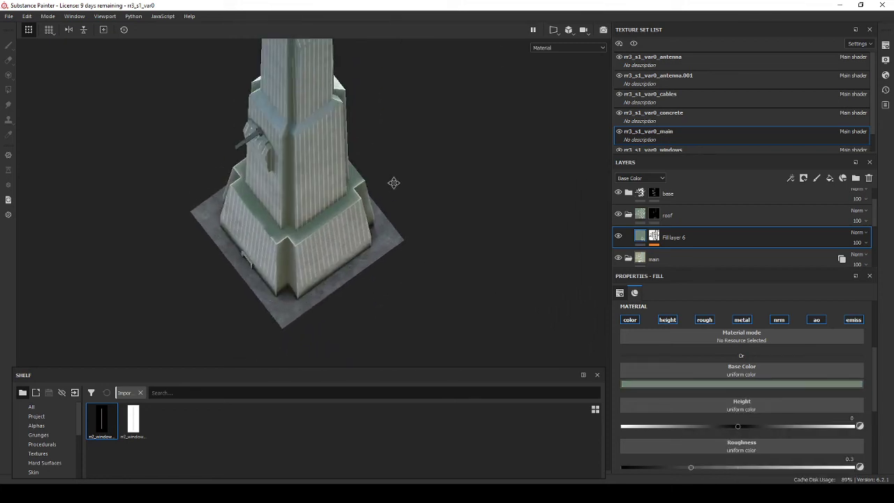
pyautogui.scroll(-2, 739, 405)
# - Delete the mask from the fill layer
pyautogui.click(653, 235)
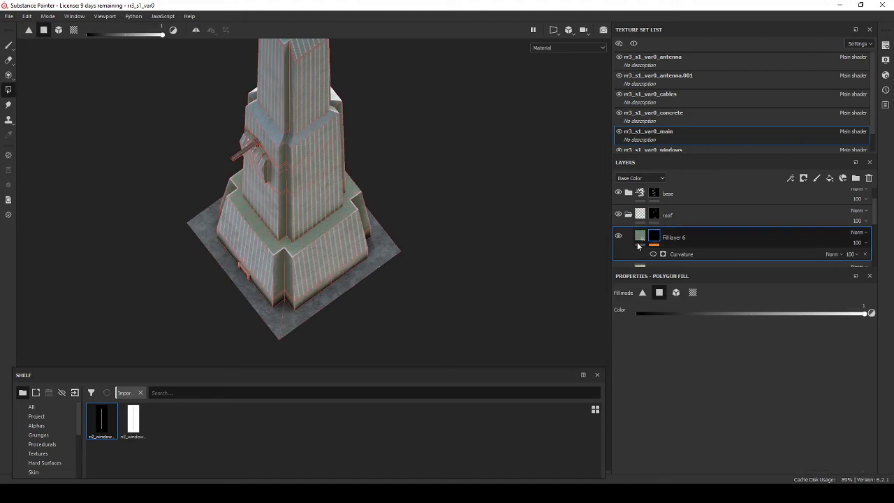
pyautogui.rightClick(653, 236)
pyautogui.click(698, 88)
pyautogui.moveTo(391, 209)
pyautogui.keyDown('alt'); pyautogui.mouseDown()
pyautogui.moveTo(352, 207)
pyautogui.moveTo(381, 214)
pyautogui.mouseUp(); pyautogui.keyUp('alt')
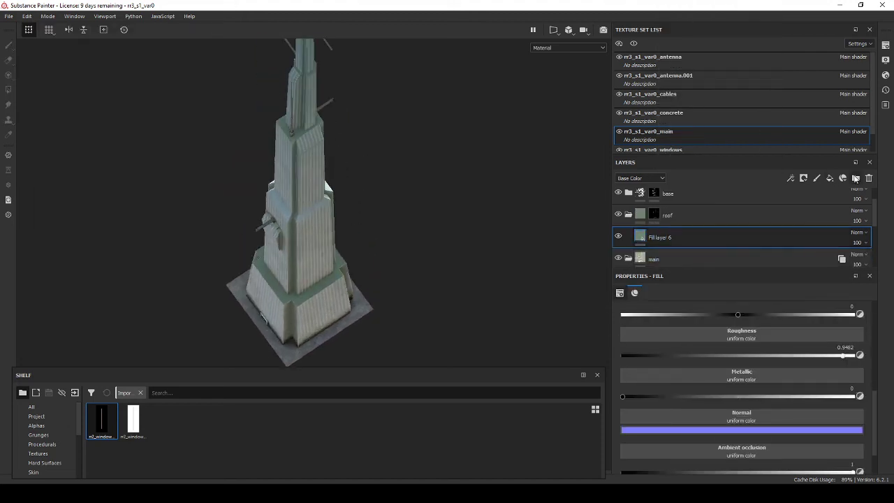
# - Add Fill layer 7 with a black mask driven by a Dirt generator with raised Dirt Level
pyautogui.click(829, 178)
pyautogui.click(732, 384)
pyautogui.click(731, 351)
pyautogui.click(818, 319)
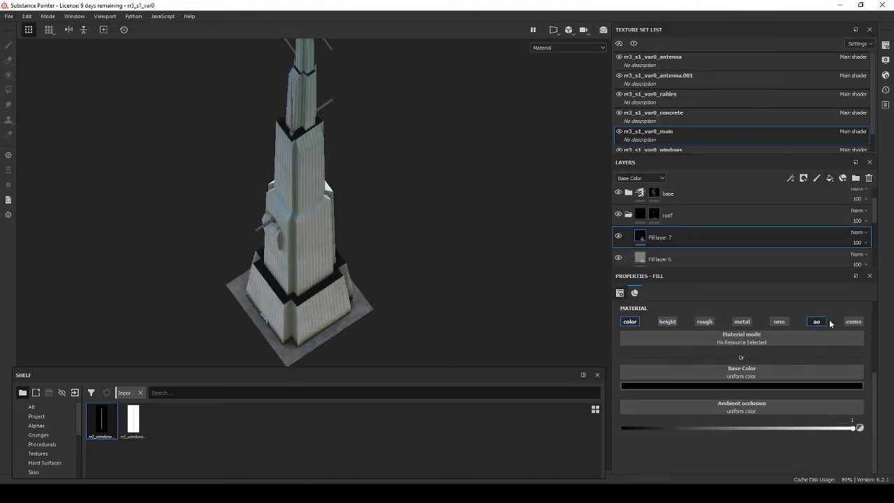
pyautogui.rightClick(653, 237)
pyautogui.click(687, 250)
pyautogui.rightClick(653, 237)
pyautogui.click(682, 419)
pyautogui.click(722, 341)
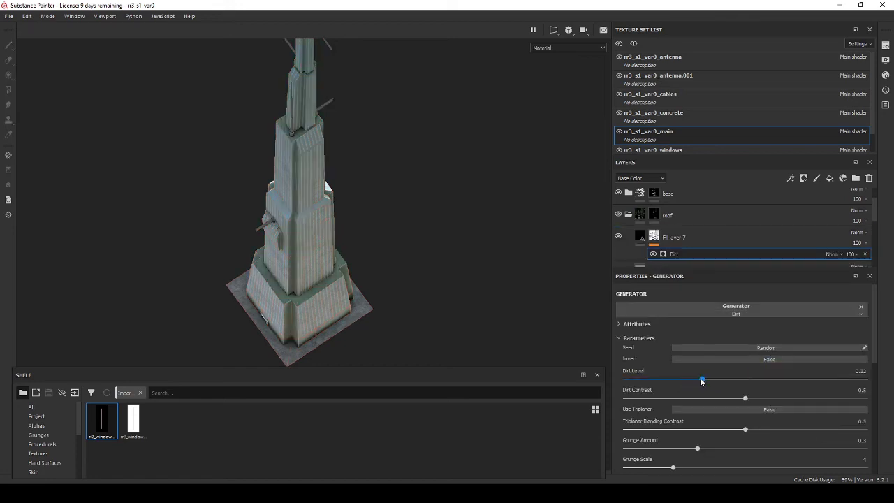
pyautogui.moveTo(702, 379)
pyautogui.mouseDown()
pyautogui.moveTo(757, 379)
pyautogui.moveTo(726, 395)
pyautogui.mouseUp()
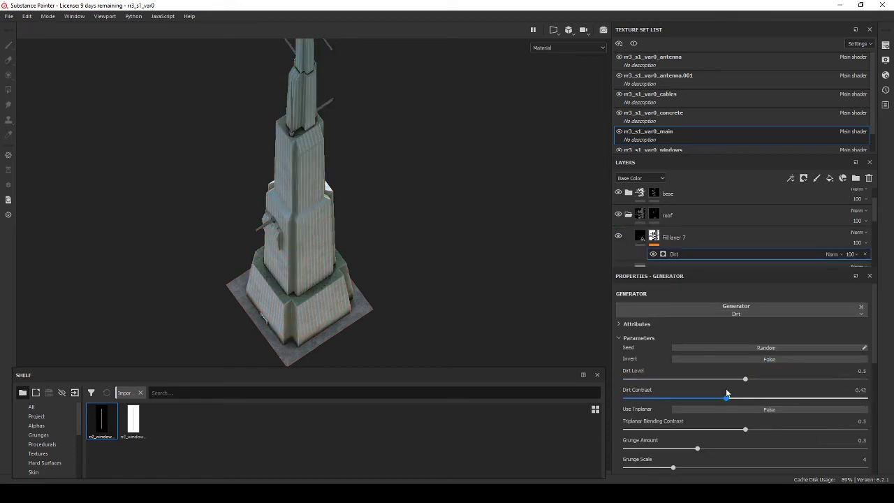
# - Adjust Fill layer 7's base colour and close in on the tower wall
pyautogui.click(680, 237)
pyautogui.click(741, 385)
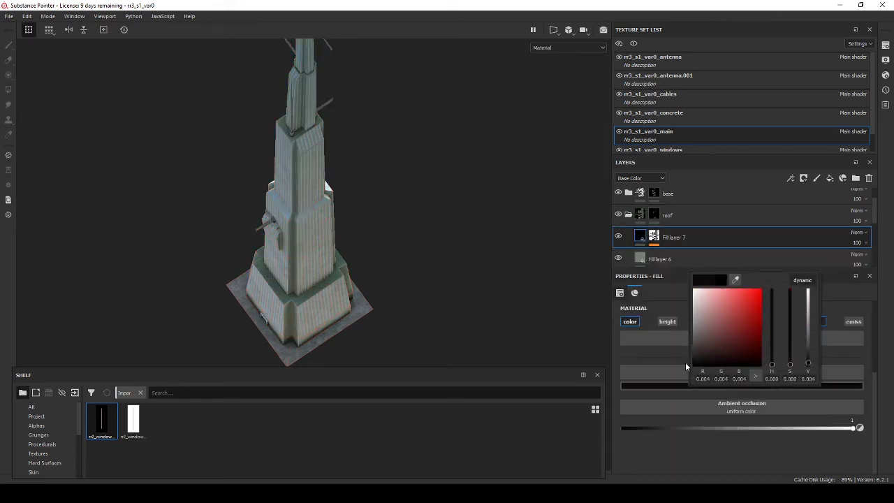
pyautogui.click(879, 288)
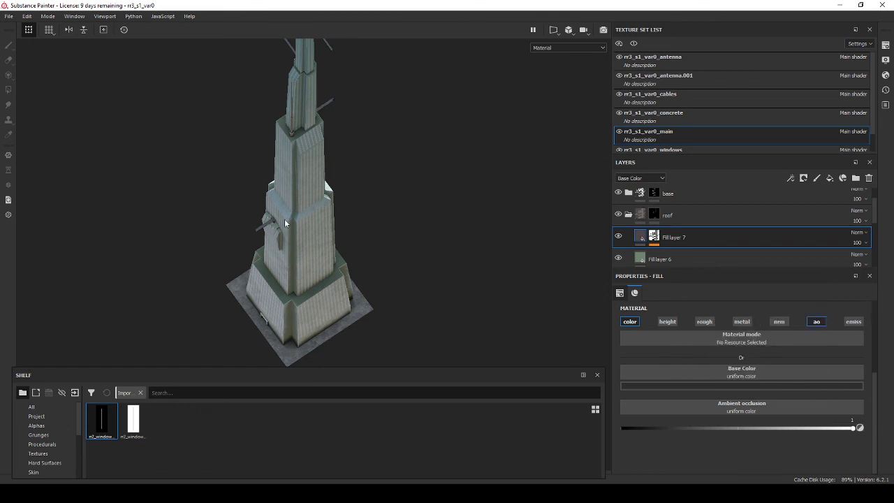
pyautogui.moveTo(284, 218)
pyautogui.keyDown('alt'); pyautogui.mouseDown()
pyautogui.moveTo(300, 223)
pyautogui.moveTo(397, 144)
pyautogui.moveTo(292, 170)
pyautogui.mouseUp(); pyautogui.keyUp('alt')
pyautogui.scroll(-2, 292, 170)
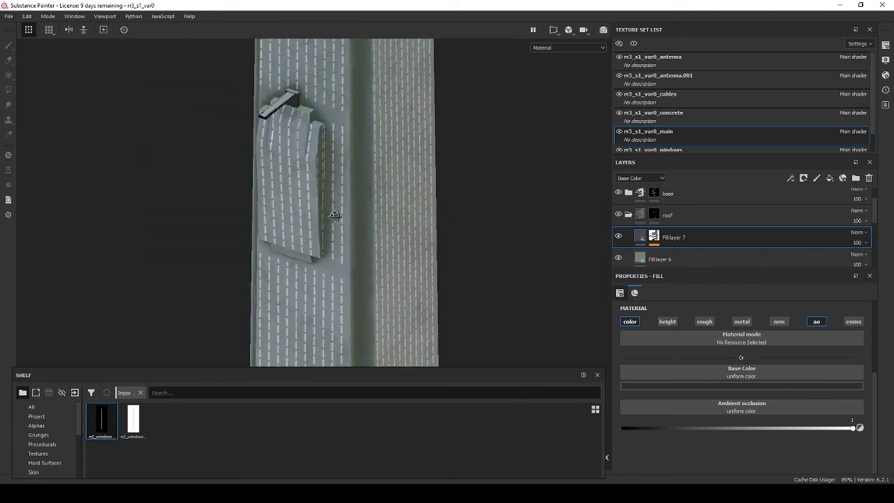
# - Switch to polygon fill selection and set Fill layer 7's colour to olive green
pyautogui.click(667, 242)
pyautogui.press('4')
pyautogui.scroll(-2, 319, 176)
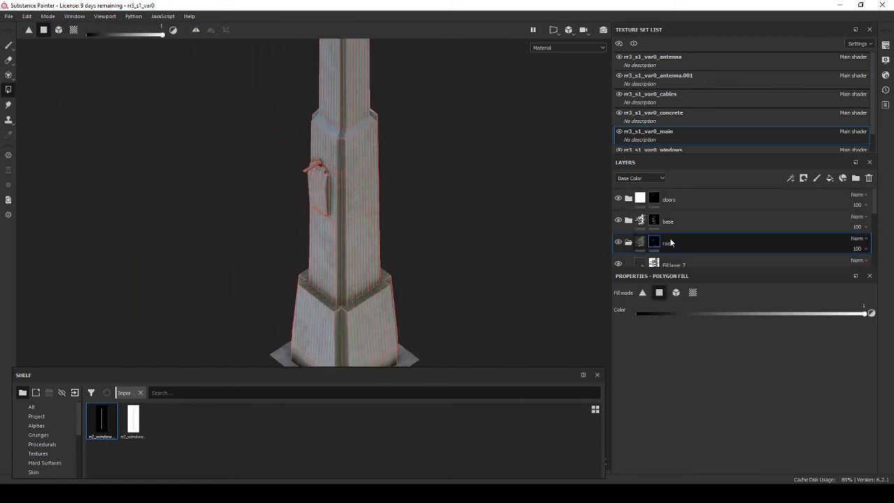
pyautogui.scroll(-3, 457, 254)
pyautogui.scroll(-1, 614, 243)
pyautogui.click(623, 243)
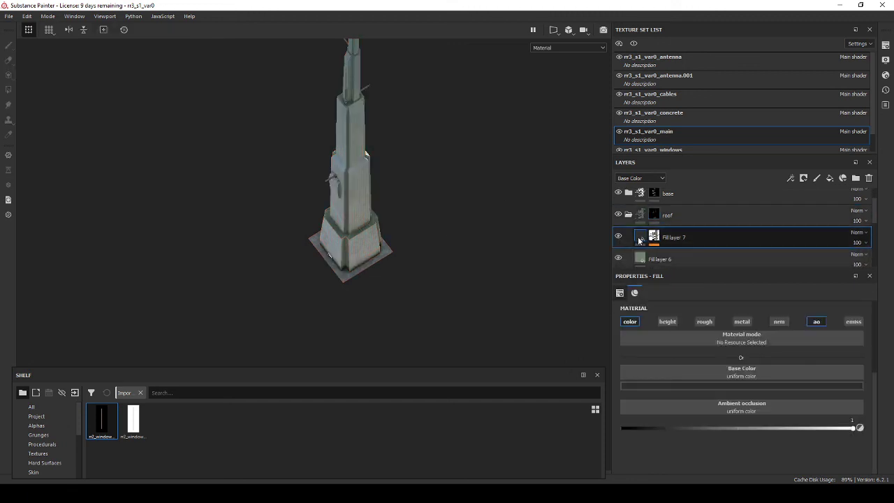
pyautogui.click(741, 385)
pyautogui.moveTo(798, 367); pyautogui.dragTo(796, 356)
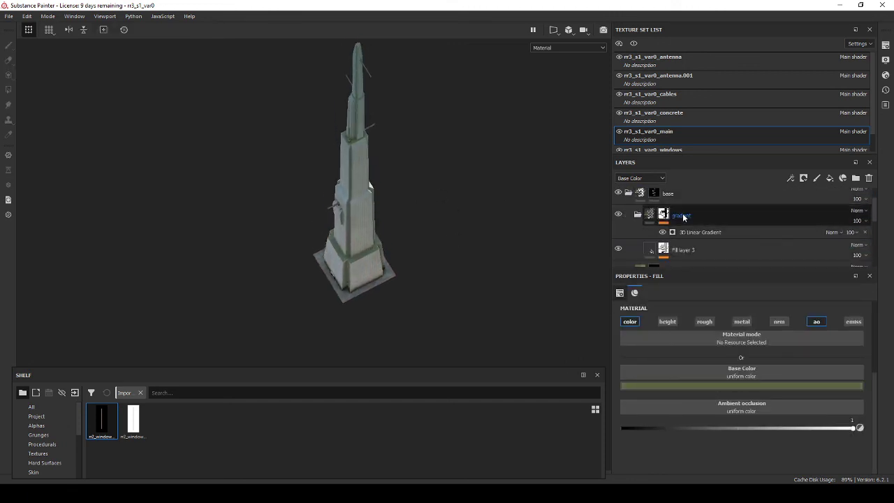
# - Set Fill layer 5's 3D Linear Gradient Contrast to 1 and lighten its Base Color to pale blue
pyautogui.scroll(-2, 682, 217)
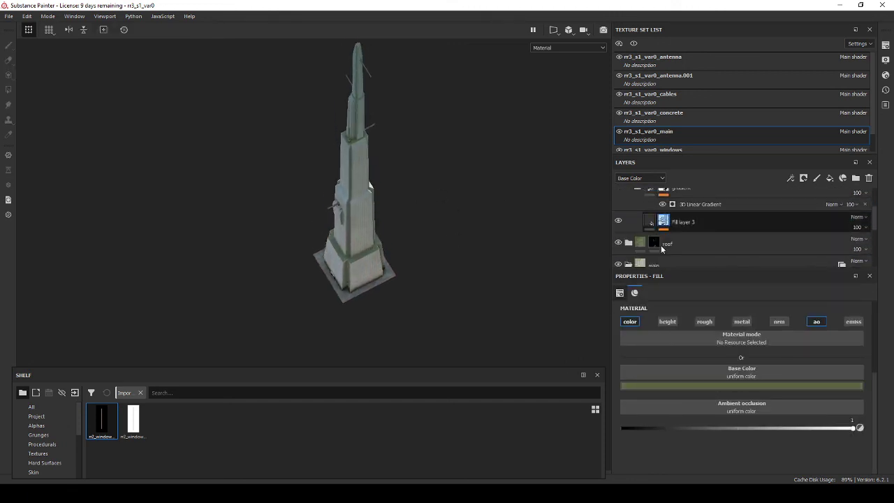
pyautogui.click(690, 249)
pyautogui.click(869, 386)
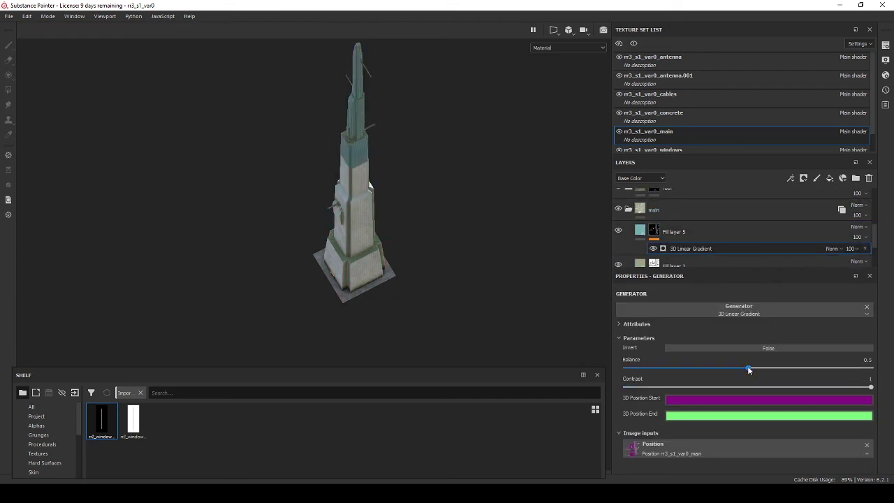
pyautogui.click(672, 231)
pyautogui.click(740, 386)
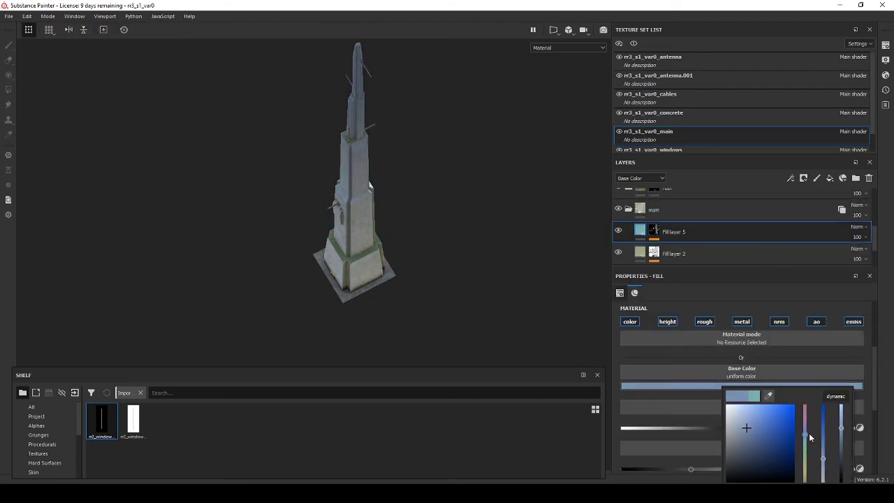
pyautogui.moveTo(808, 433); pyautogui.dragTo(808, 442)
# - Move the main folder above the roof folder, nest the ledge fill layers in the roof folder, and hide one of them
pyautogui.scroll(5, 380, 224)
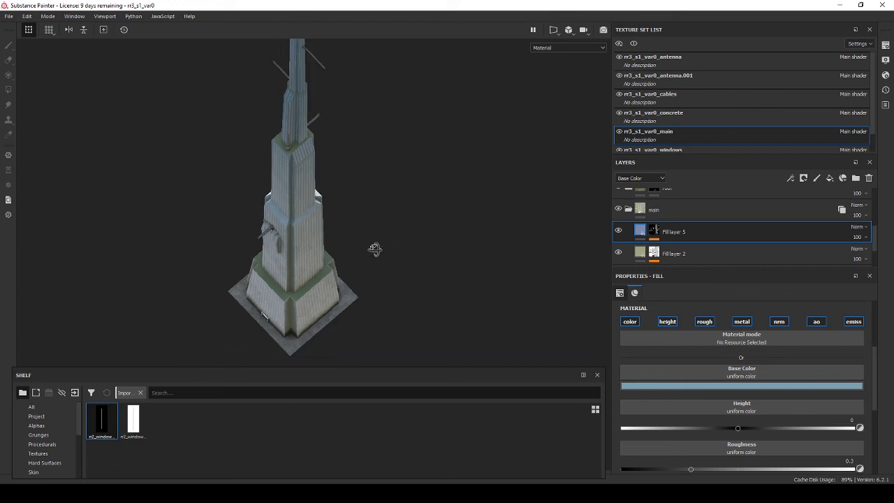
pyautogui.scroll(1, 635, 261)
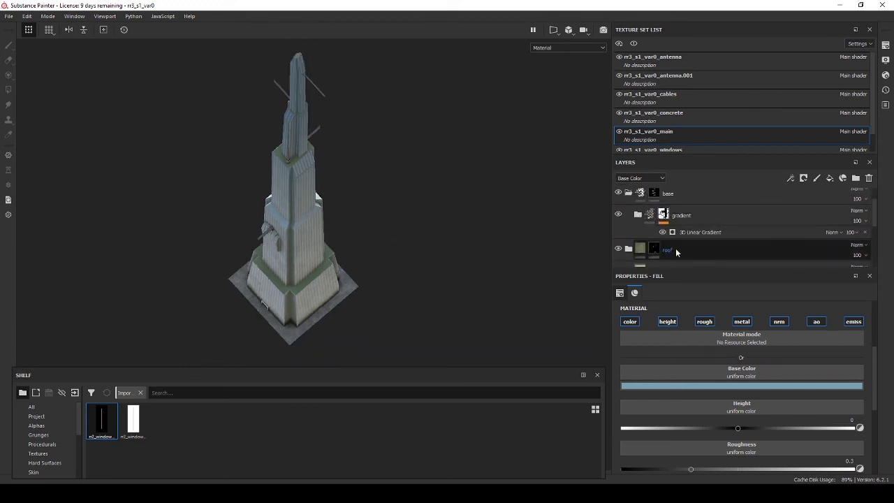
pyautogui.click(627, 237)
pyautogui.moveTo(627, 237); pyautogui.dragTo(669, 208)
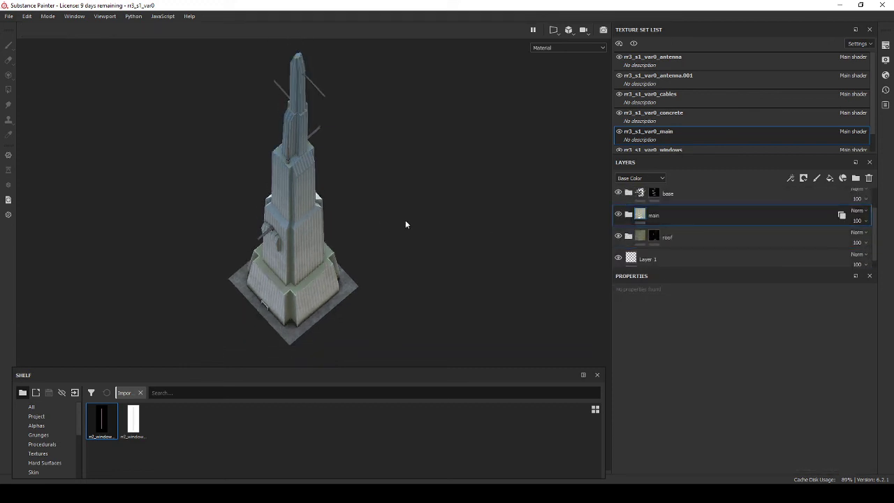
pyautogui.click(654, 237)
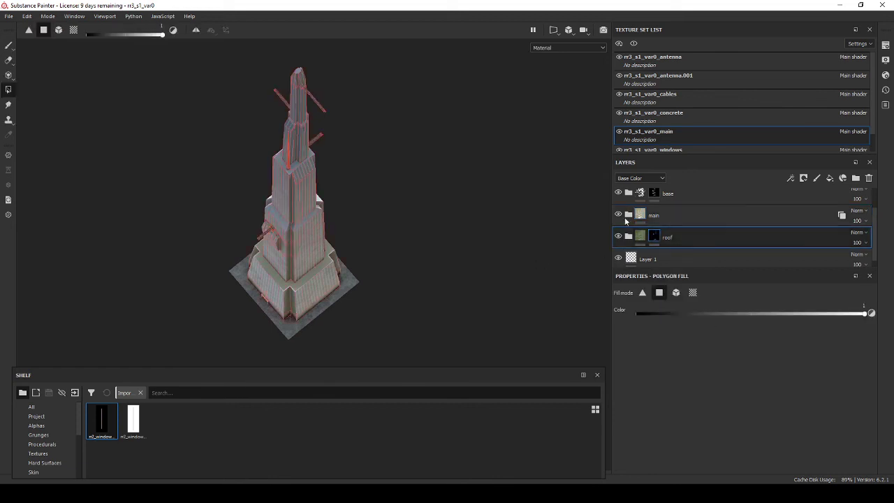
pyautogui.moveTo(683, 216); pyautogui.dragTo(681, 216)
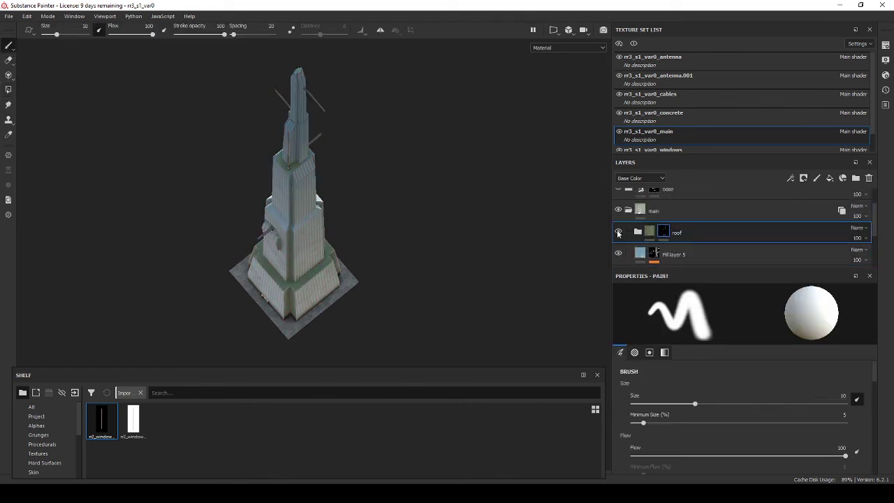
pyautogui.click(619, 227)
pyautogui.click(619, 219)
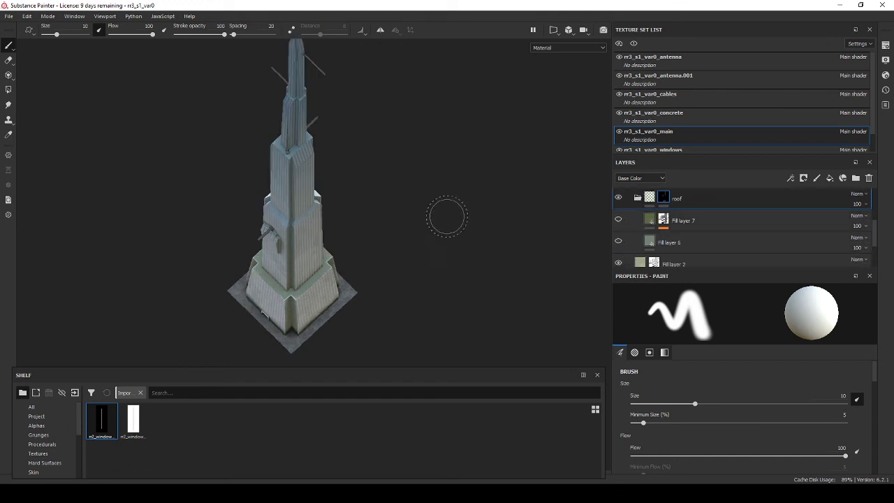
# - Make Fill layer 7 purple and raise its mask's Dirt Contrast
pyautogui.keyDown('alt'); pyautogui.moveTo(446, 214); pyautogui.dragTo(578, 239); pyautogui.keyUp('alt')
pyautogui.click(681, 220)
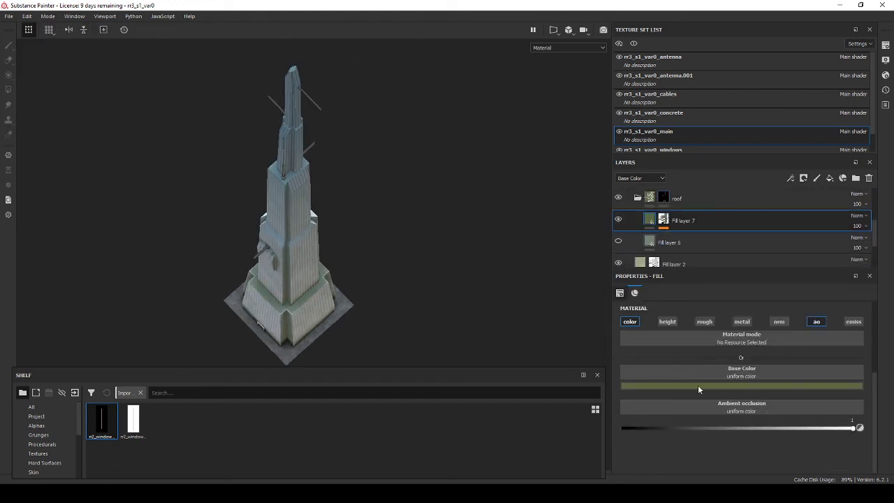
pyautogui.click(697, 384)
pyautogui.click(784, 425)
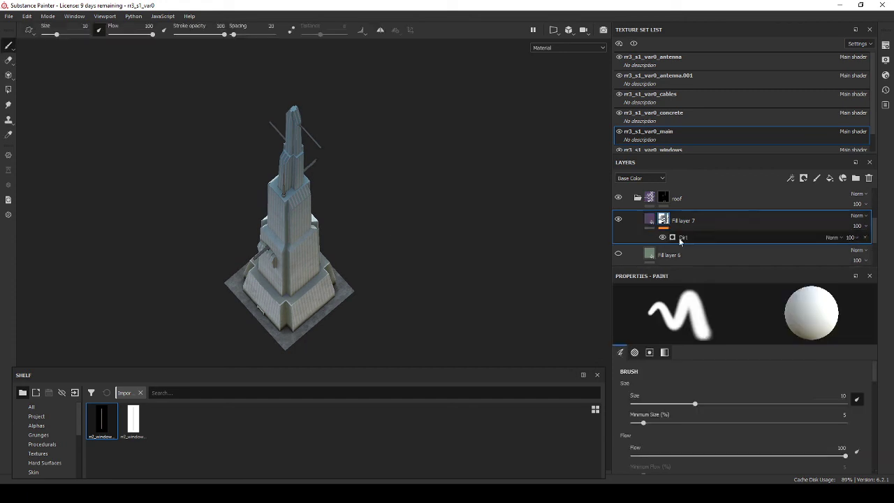
pyautogui.moveTo(745, 398); pyautogui.dragTo(775, 397)
# - Return to brush painting and hide the side panels to view the full tower from spire to base
pyautogui.scroll(5, 256, 286)
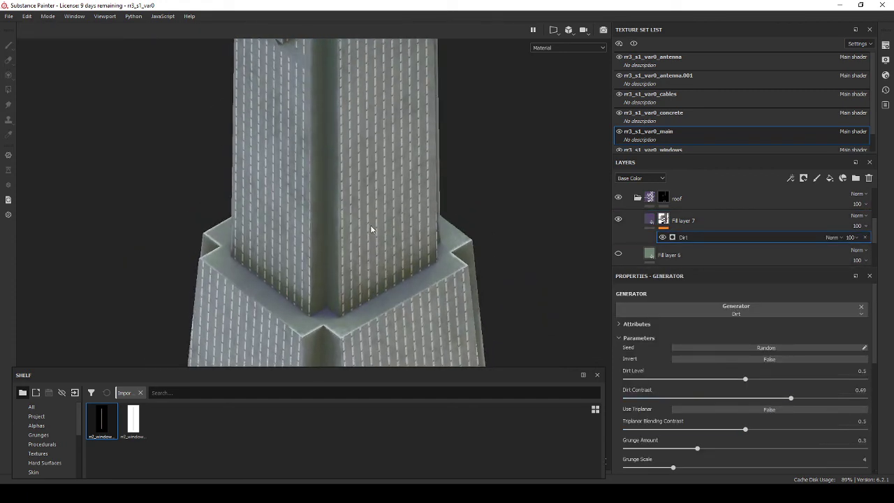
pyautogui.scroll(2, 370, 287)
pyautogui.click(9, 45)
pyautogui.click(8, 90)
pyautogui.scroll(-5, 359, 205)
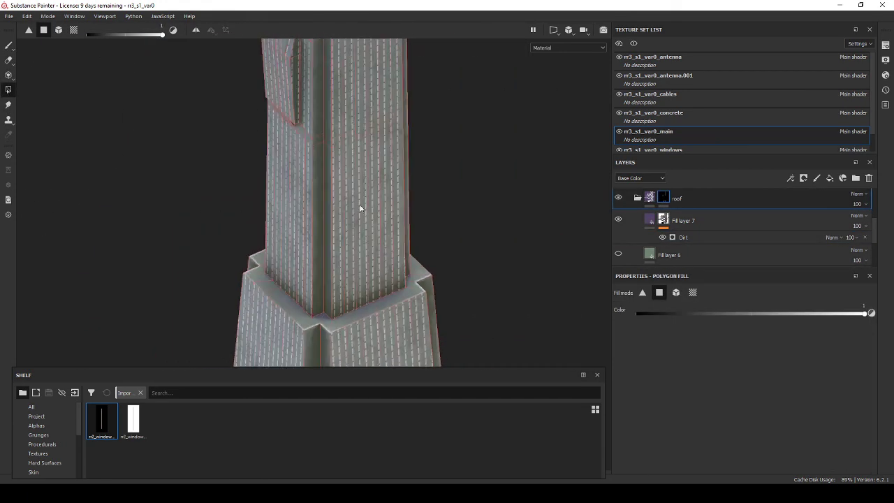
pyautogui.click(10, 46)
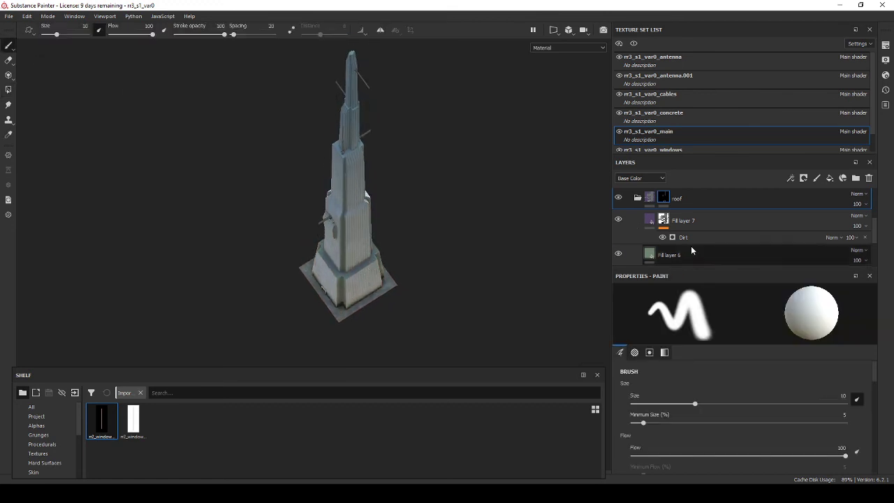
pyautogui.moveTo(422, 273)
pyautogui.keyDown('alt'); pyautogui.mouseDown()
pyautogui.moveTo(414, 235)
pyautogui.moveTo(342, 296)
pyautogui.mouseUp(); pyautogui.keyUp('alt')
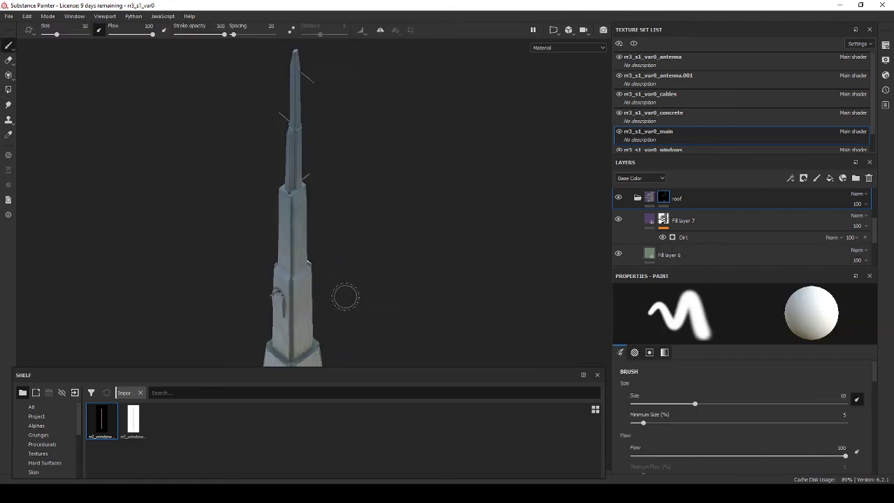
pyautogui.press('Tab')
pyautogui.scroll(2, 475, 279)
pyautogui.keyDown('alt'); pyautogui.moveTo(475, 279); pyautogui.dragTo(415, 272); pyautogui.keyUp('alt')
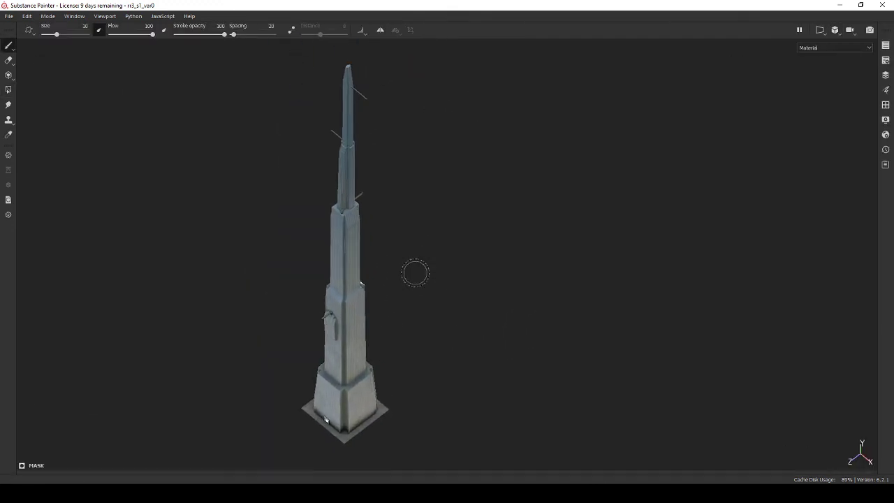